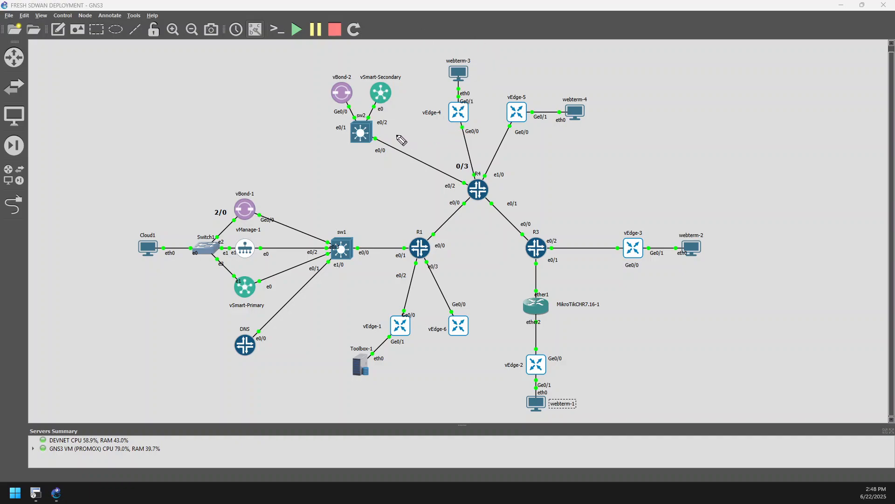
Circle the primary and secondary SD-WAN controller groups on the topology and draw connection lines from vEdge-4 to both groups
{"action": "mouse_move", "coordinate": [225, 192]}
{"action": "left_mouse_down"}
{"action": "mouse_move", "coordinate": [239, 182]}
{"action": "mouse_move", "coordinate": [240, 295]}
{"action": "mouse_move", "coordinate": [275, 231]}
{"action": "mouse_move", "coordinate": [229, 165]}
{"action": "left_mouse_up"}
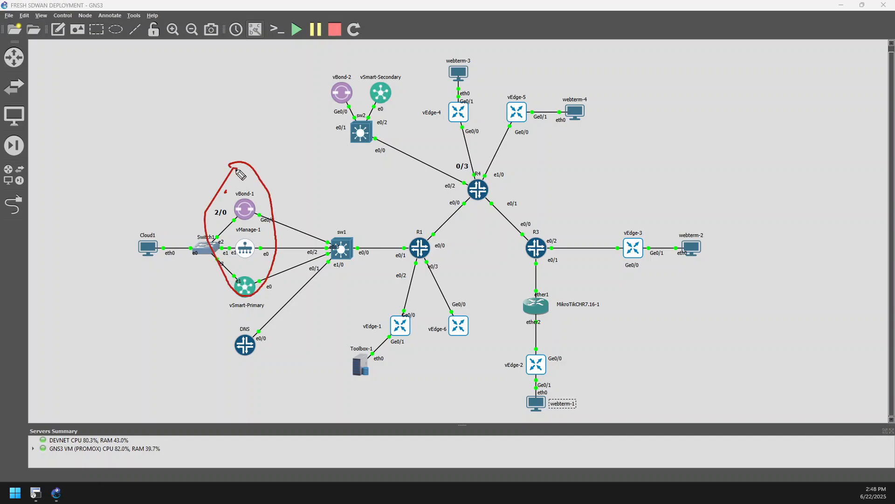
{"action": "mouse_move", "coordinate": [366, 54]}
{"action": "left_mouse_down"}
{"action": "mouse_move", "coordinate": [378, 142]}
{"action": "mouse_move", "coordinate": [412, 88]}
{"action": "mouse_move", "coordinate": [360, 44]}
{"action": "mouse_move", "coordinate": [365, 53]}
{"action": "left_mouse_up"}
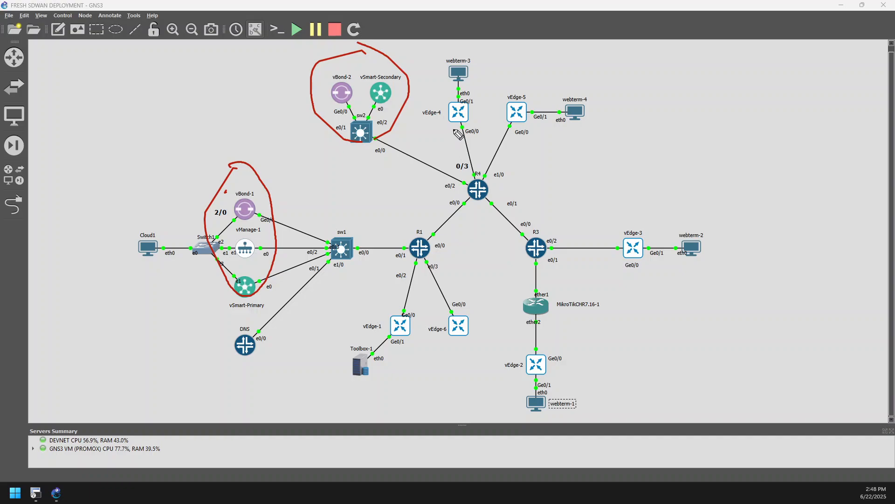
{"action": "left_click", "coordinate": [462, 121]}
{"action": "mouse_move", "coordinate": [462, 123]}
{"action": "left_mouse_down"}
{"action": "mouse_move", "coordinate": [458, 156]}
{"action": "mouse_move", "coordinate": [412, 179]}
{"action": "mouse_move", "coordinate": [317, 206]}
{"action": "mouse_move", "coordinate": [260, 206]}
{"action": "left_mouse_up"}
{"action": "mouse_move", "coordinate": [361, 138]}
{"action": "left_mouse_down"}
{"action": "mouse_move", "coordinate": [372, 158]}
{"action": "mouse_move", "coordinate": [440, 183]}
{"action": "mouse_move", "coordinate": [463, 122]}
{"action": "left_mouse_up"}
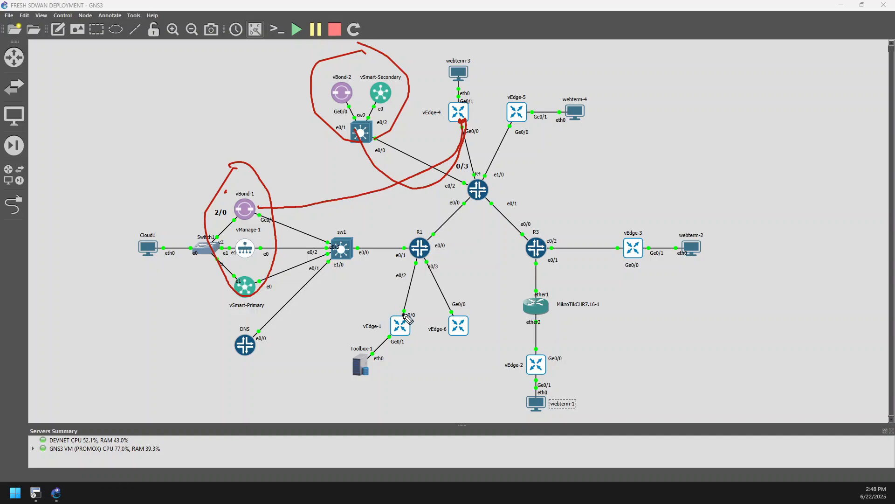
Draw freehand lines from vEdge-6, vEdge-1, vEdge-2 and vEdge-3 to the primary controllers, plus a curve from vEdge-4 around to vEdge-6
{"action": "left_click", "coordinate": [403, 313]}
{"action": "mouse_move", "coordinate": [455, 317]}
{"action": "left_mouse_down"}
{"action": "mouse_move", "coordinate": [392, 249]}
{"action": "mouse_move", "coordinate": [284, 226]}
{"action": "left_mouse_up"}
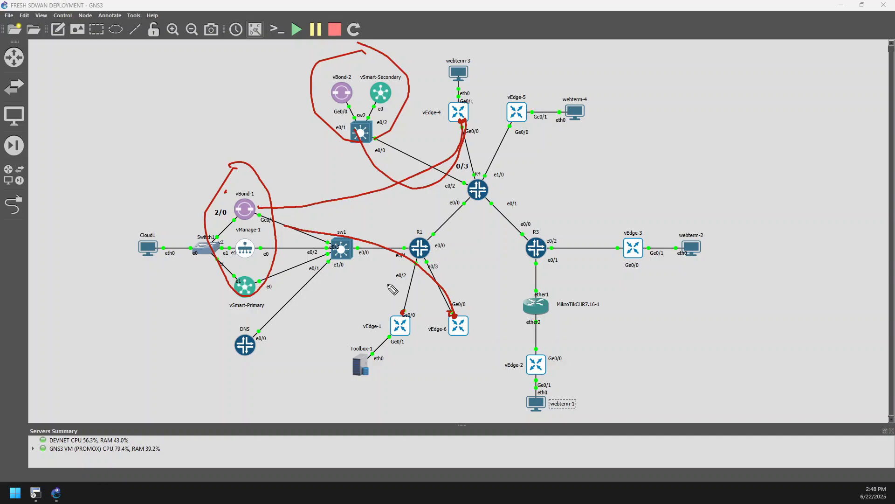
{"action": "mouse_move", "coordinate": [404, 313]}
{"action": "left_mouse_down"}
{"action": "mouse_move", "coordinate": [386, 290]}
{"action": "mouse_move", "coordinate": [270, 244]}
{"action": "left_mouse_up"}
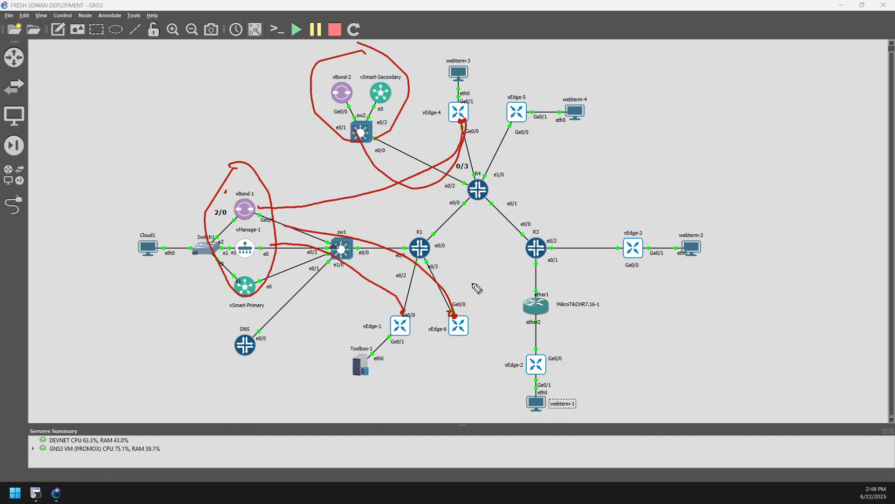
{"action": "mouse_move", "coordinate": [537, 350]}
{"action": "left_mouse_down"}
{"action": "mouse_move", "coordinate": [536, 322]}
{"action": "mouse_move", "coordinate": [360, 215]}
{"action": "mouse_move", "coordinate": [262, 231]}
{"action": "left_mouse_up"}
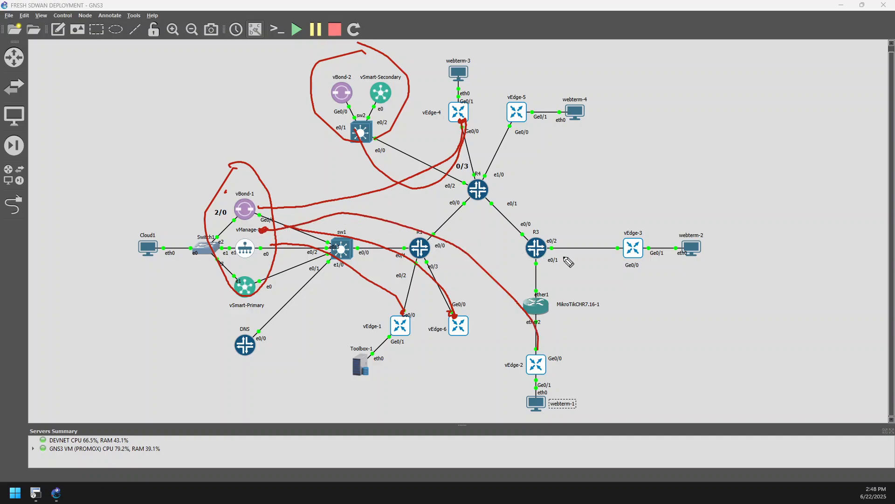
{"action": "mouse_move", "coordinate": [623, 248]}
{"action": "left_mouse_down"}
{"action": "mouse_move", "coordinate": [385, 198]}
{"action": "mouse_move", "coordinate": [266, 232]}
{"action": "left_mouse_up"}
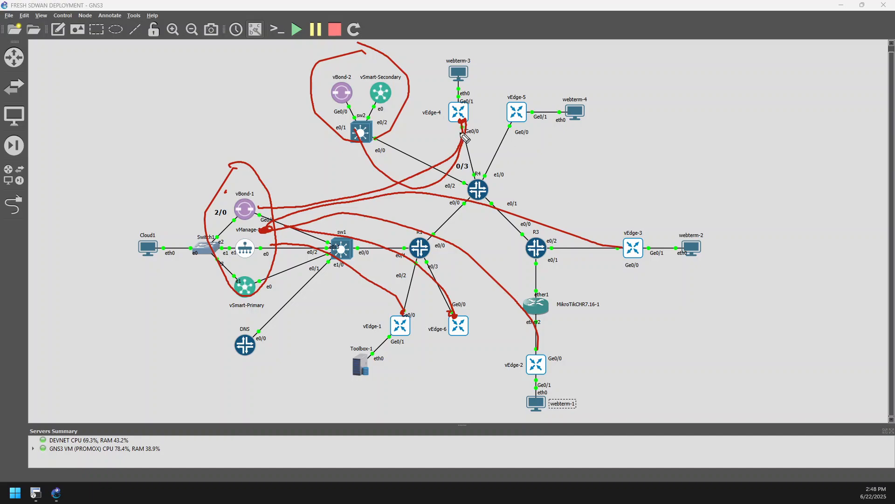
{"action": "mouse_move", "coordinate": [433, 121]}
{"action": "left_mouse_down"}
{"action": "mouse_move", "coordinate": [518, 138]}
{"action": "mouse_move", "coordinate": [578, 209]}
{"action": "mouse_move", "coordinate": [590, 282]}
{"action": "mouse_move", "coordinate": [526, 321]}
{"action": "mouse_move", "coordinate": [425, 272]}
{"action": "left_mouse_up"}
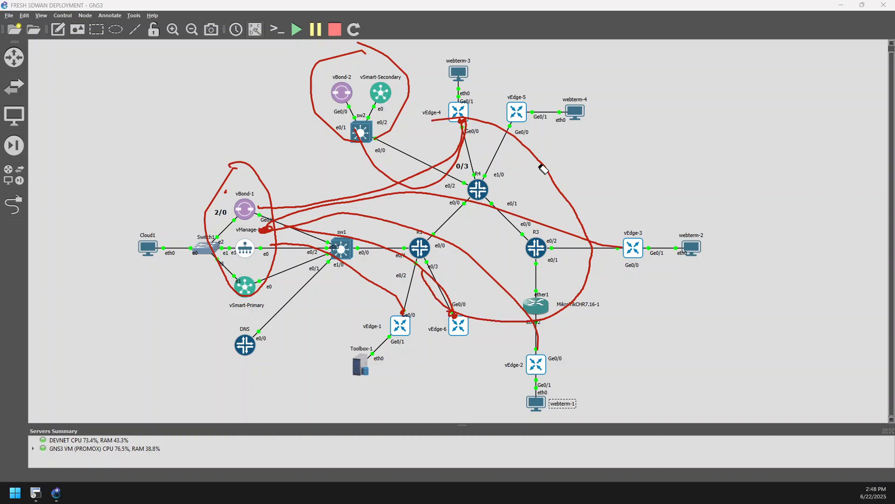
Erase the freehand circles, connection lines and leftover marks from the topology
{"action": "mouse_move", "coordinate": [541, 168]}
{"action": "left_mouse_down"}
{"action": "mouse_move", "coordinate": [302, 92]}
{"action": "mouse_move", "coordinate": [208, 196]}
{"action": "mouse_move", "coordinate": [327, 203]}
{"action": "mouse_move", "coordinate": [377, 251]}
{"action": "left_mouse_up"}
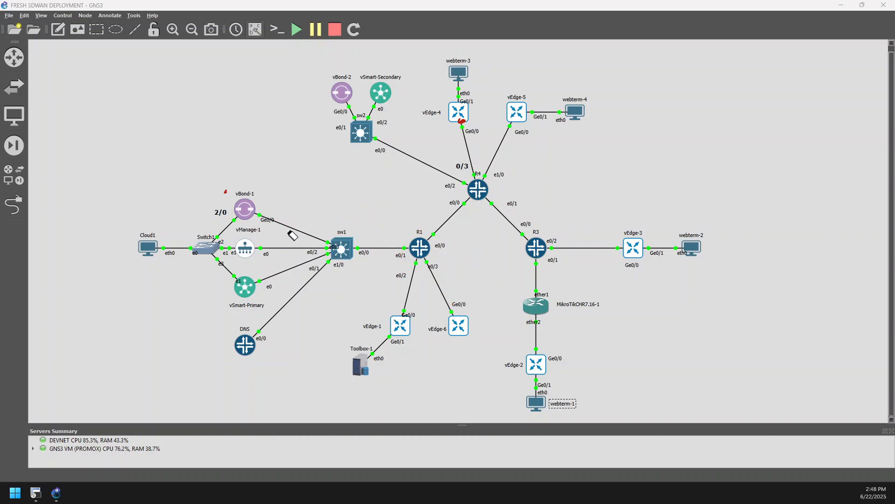
{"action": "left_click_drag", "start_coordinate": [214, 193], "coordinate": [234, 194]}
{"action": "left_click_drag", "start_coordinate": [415, 169], "coordinate": [463, 122]}
Draw one outline around all the vEdge routers and mark vEdge-4, vEdge-1, vEdge-6, vEdge-2 and vEdge-3 individually
{"action": "mouse_move", "coordinate": [462, 96]}
{"action": "left_mouse_down"}
{"action": "mouse_move", "coordinate": [581, 95]}
{"action": "mouse_move", "coordinate": [630, 174]}
{"action": "mouse_move", "coordinate": [650, 245]}
{"action": "mouse_move", "coordinate": [639, 308]}
{"action": "mouse_move", "coordinate": [607, 361]}
{"action": "mouse_move", "coordinate": [519, 380]}
{"action": "mouse_move", "coordinate": [464, 374]}
{"action": "mouse_move", "coordinate": [413, 364]}
{"action": "mouse_move", "coordinate": [368, 325]}
{"action": "mouse_move", "coordinate": [378, 248]}
{"action": "mouse_move", "coordinate": [434, 102]}
{"action": "mouse_move", "coordinate": [417, 99]}
{"action": "left_mouse_up"}
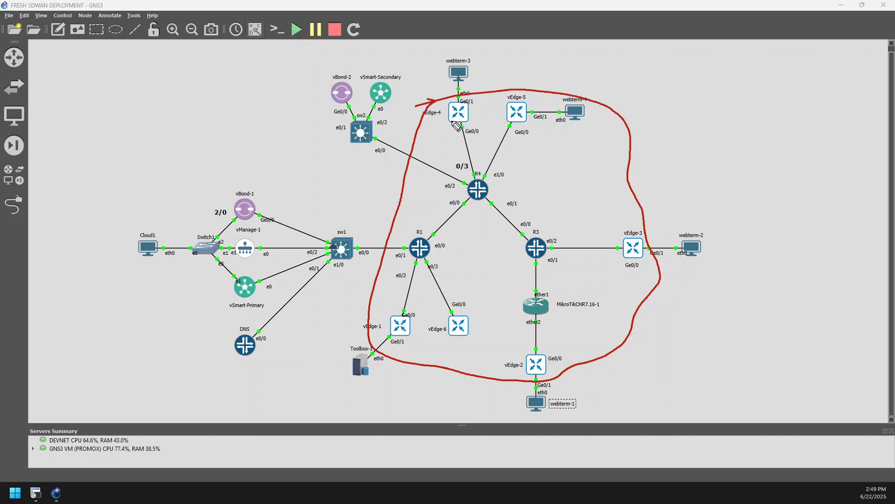
{"action": "left_click_drag", "start_coordinate": [456, 113], "coordinate": [481, 115]}
{"action": "left_click_drag", "start_coordinate": [392, 319], "coordinate": [465, 322]}
{"action": "left_click_drag", "start_coordinate": [537, 360], "coordinate": [540, 357]}
{"action": "left_click_drag", "start_coordinate": [639, 239], "coordinate": [629, 255]}
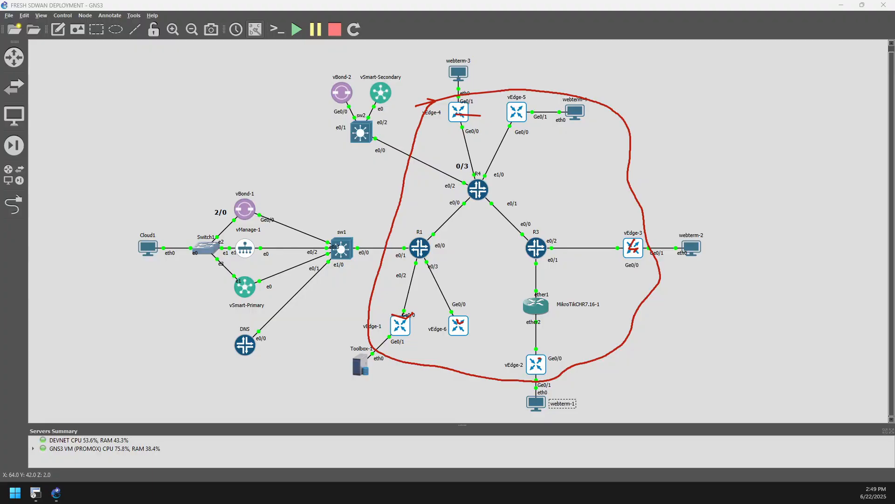
Switch to Cisco vManage, hide the pen annotations and open the list of sites with full WAN connectivity
{"action": "left_click_drag", "start_coordinate": [0, 326], "coordinate": [742, 4]}
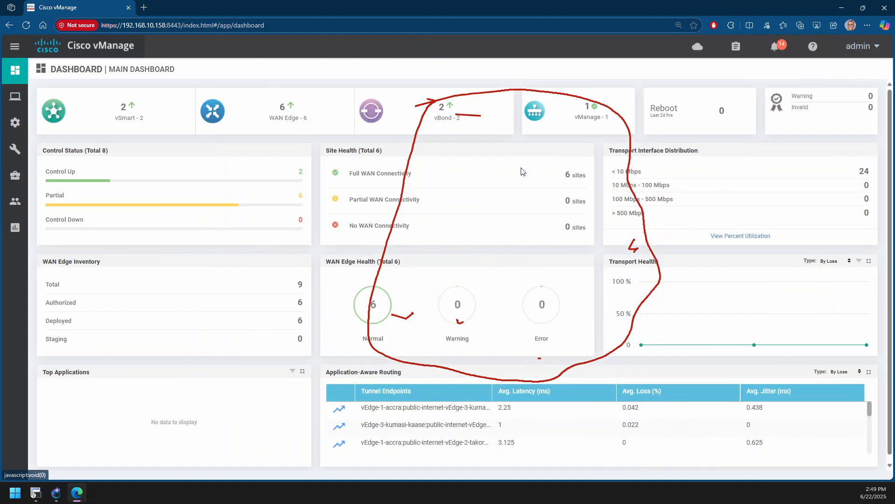
{"action": "key", "text": "Escape"}
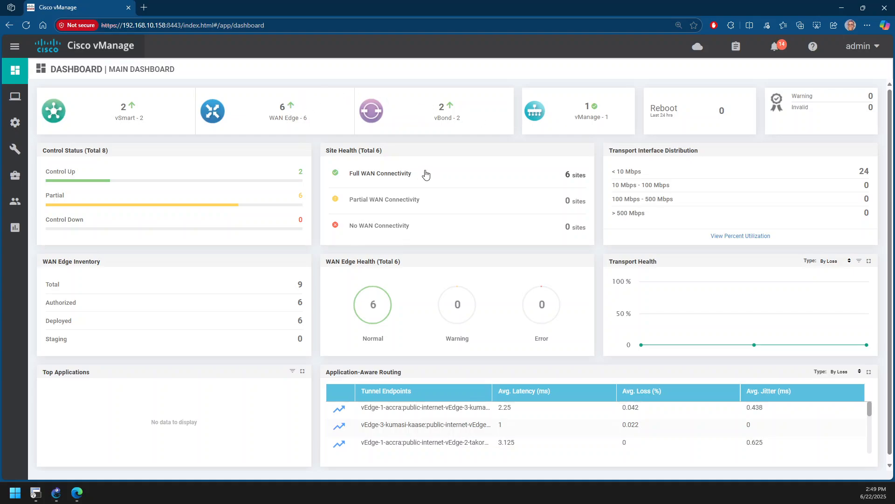
{"action": "left_click", "coordinate": [399, 173]}
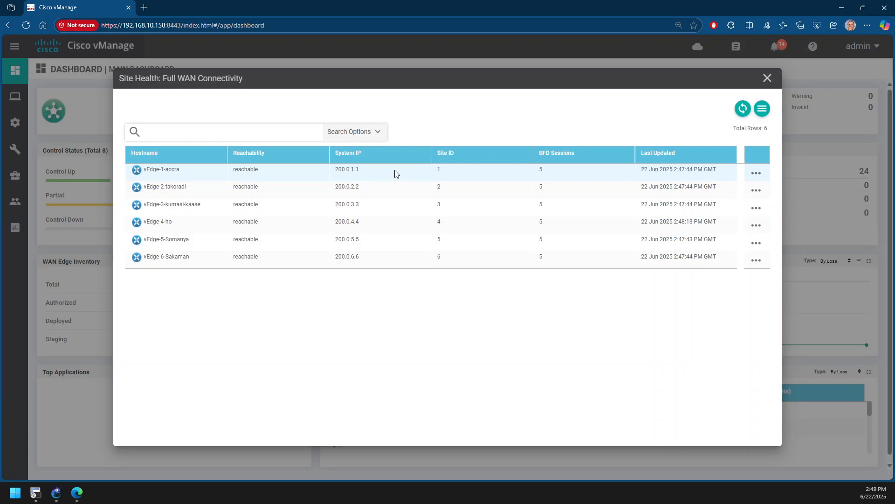
{"action": "left_click", "coordinate": [767, 78]}
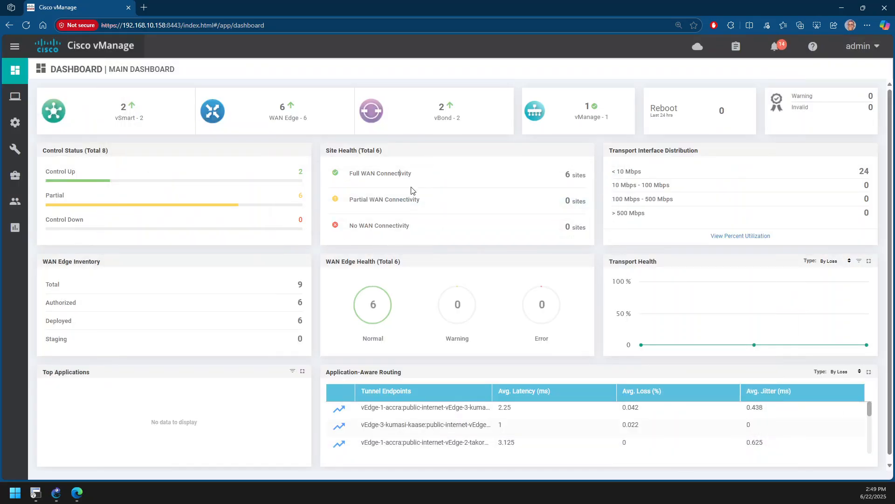
{"action": "left_click", "coordinate": [400, 174]}
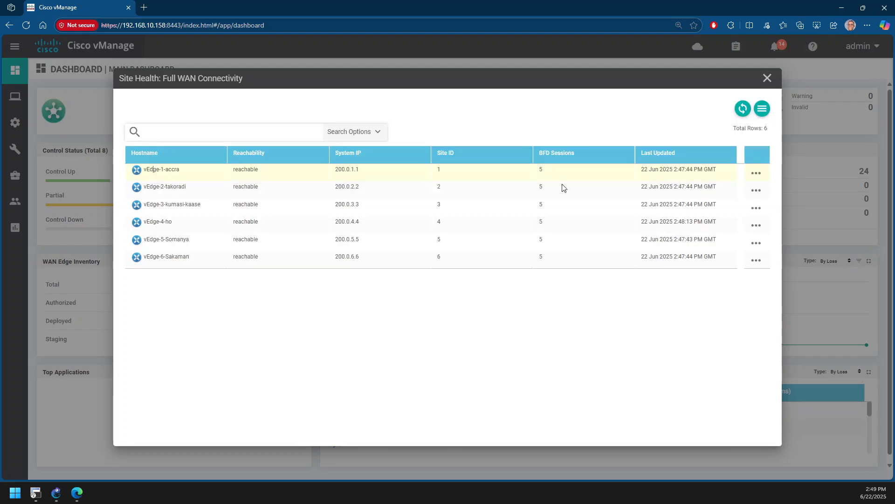
Open the device dashboard for vEdge-1-accra and display its real-time monitoring page
{"action": "left_click", "coordinate": [758, 175]}
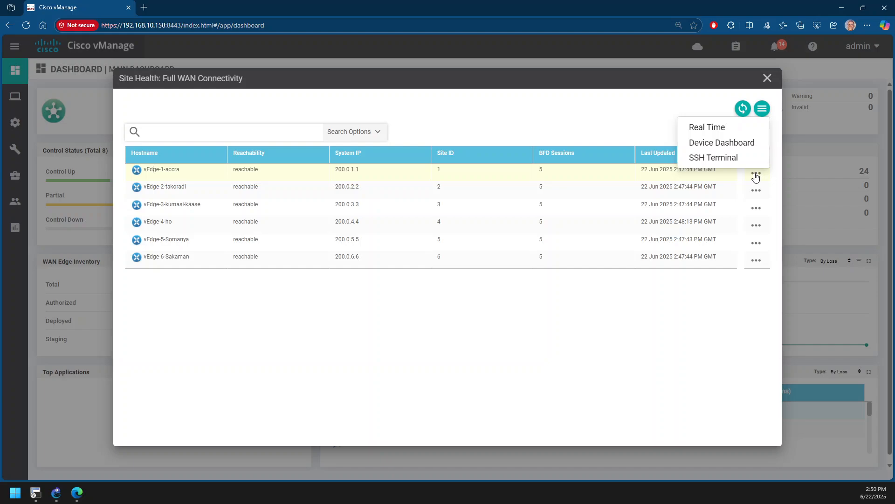
{"action": "left_click", "coordinate": [742, 144]}
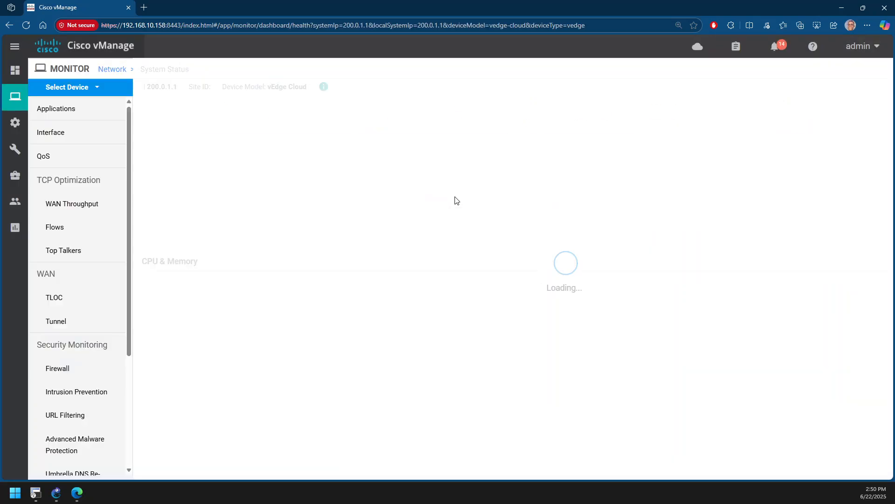
{"action": "scroll", "coordinate": [68, 210], "scroll_direction": "down", "scroll_amount": 4}
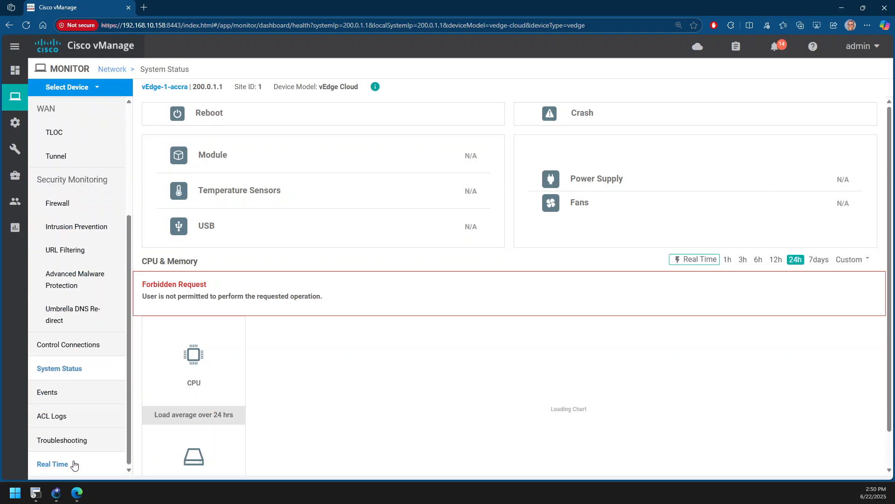
{"action": "left_click", "coordinate": [78, 457]}
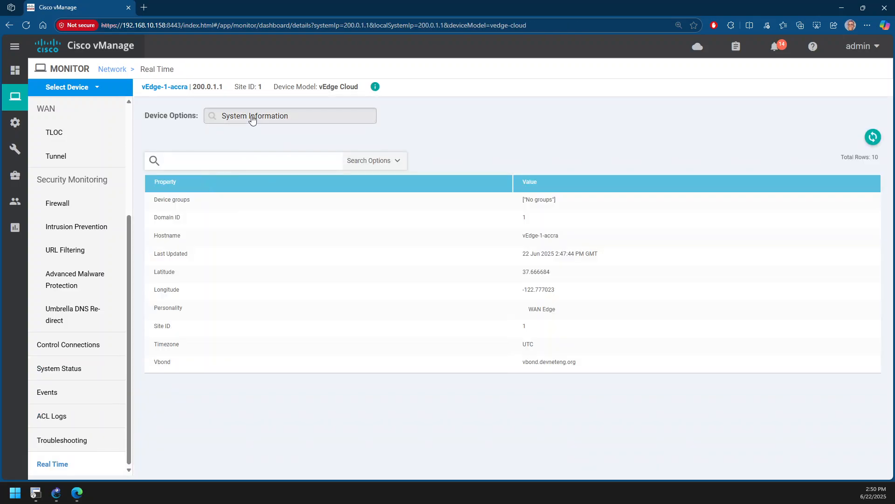
Search the device options for IPSEC and display the IPsec Outbound Connections of vEdge-1-accra without filtering
{"action": "left_click", "coordinate": [252, 117]}
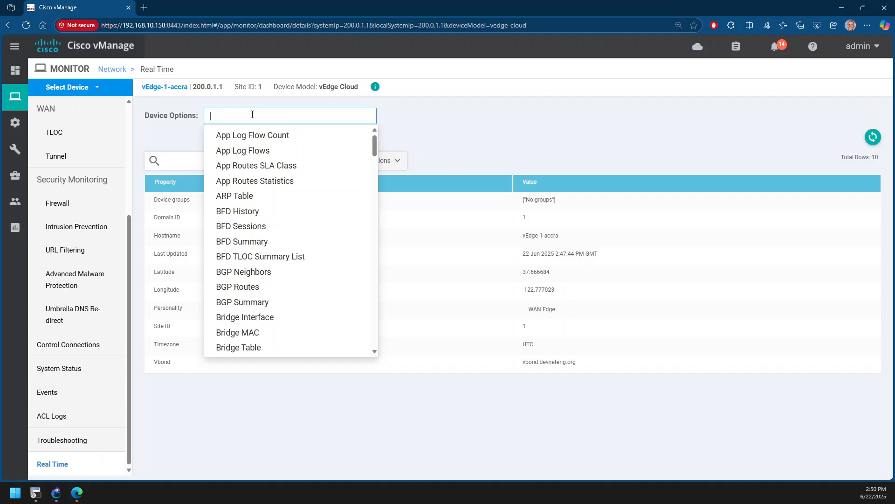
{"action": "type", "text": "IPSEC"}
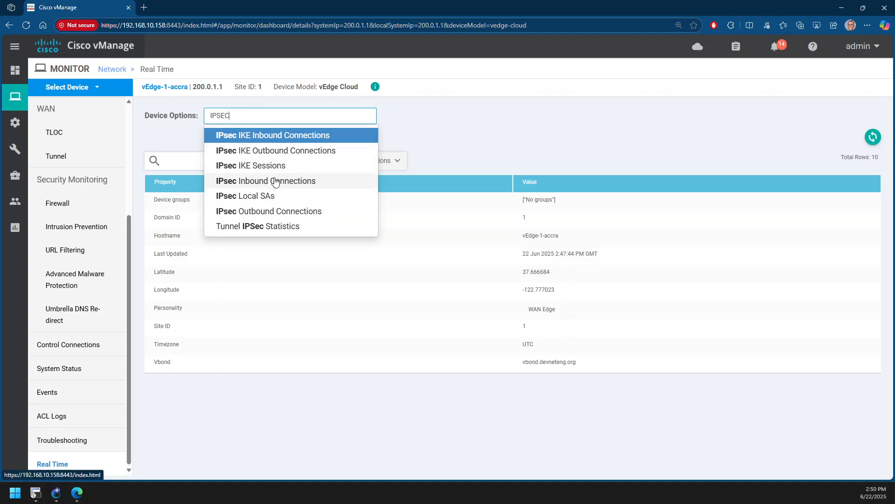
{"action": "left_click", "coordinate": [272, 213]}
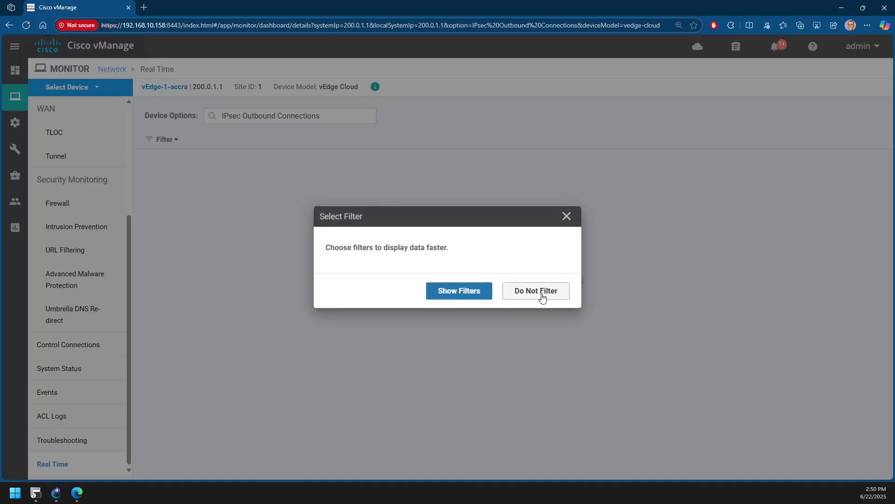
{"action": "left_click", "coordinate": [541, 293]}
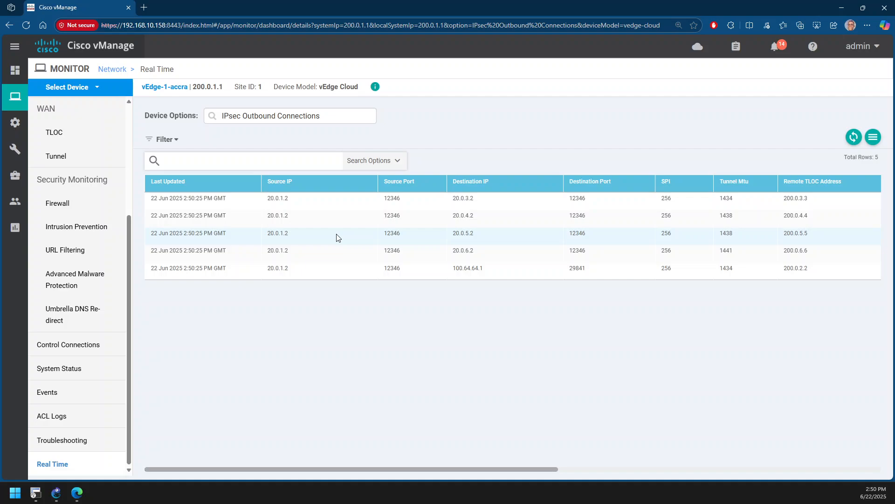
Switch to the GNS3 topology and erase the outline and the marks on the vEdge routers
{"action": "left_click", "coordinate": [56, 493]}
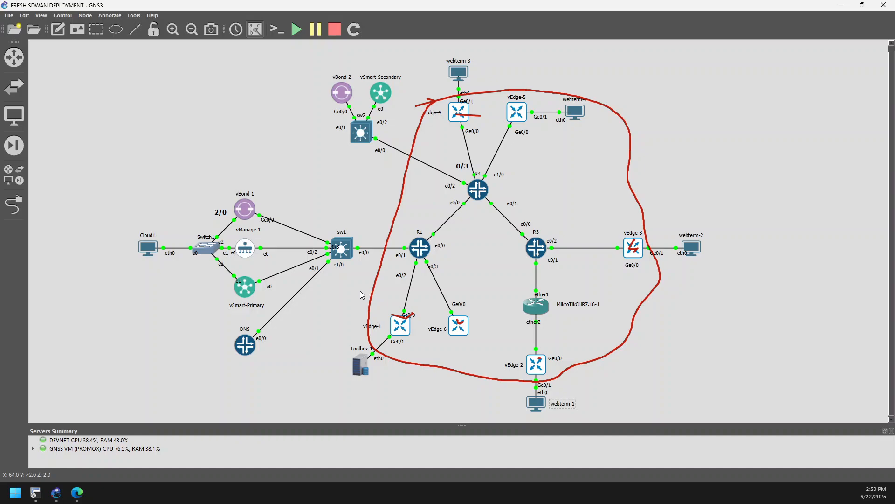
{"action": "mouse_move", "coordinate": [632, 223]}
{"action": "left_mouse_down"}
{"action": "mouse_move", "coordinate": [647, 205]}
{"action": "mouse_move", "coordinate": [626, 255]}
{"action": "left_mouse_up"}
{"action": "left_click_drag", "start_coordinate": [498, 113], "coordinate": [482, 115]}
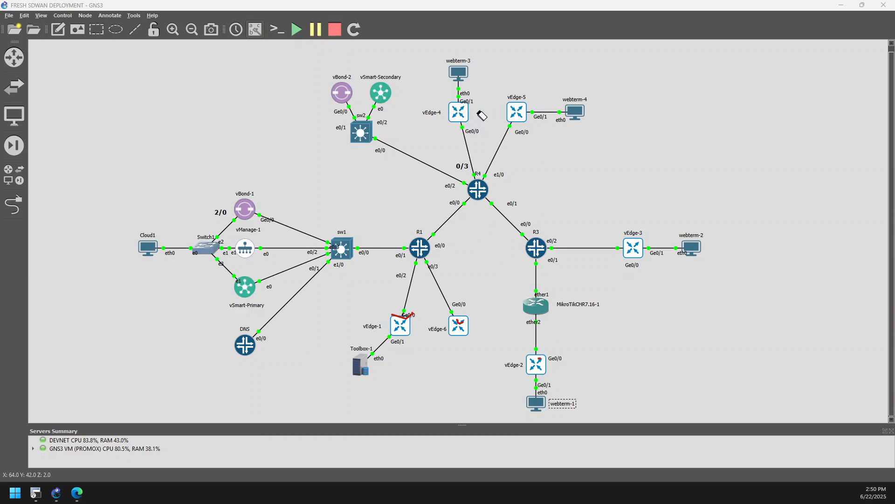
{"action": "mouse_move", "coordinate": [388, 275]}
{"action": "left_mouse_down"}
{"action": "mouse_move", "coordinate": [408, 325]}
{"action": "mouse_move", "coordinate": [472, 320]}
{"action": "left_mouse_up"}
Circle vEdge-1 with Toolbox-1, tick vEdge-2, vEdge-3, vEdge-5 and webterm-3, and circle Toolbox-1 separately
{"action": "mouse_move", "coordinate": [345, 315]}
{"action": "left_mouse_down"}
{"action": "mouse_move", "coordinate": [394, 309]}
{"action": "mouse_move", "coordinate": [425, 341]}
{"action": "mouse_move", "coordinate": [382, 382]}
{"action": "mouse_move", "coordinate": [334, 369]}
{"action": "mouse_move", "coordinate": [345, 313]}
{"action": "left_mouse_up"}
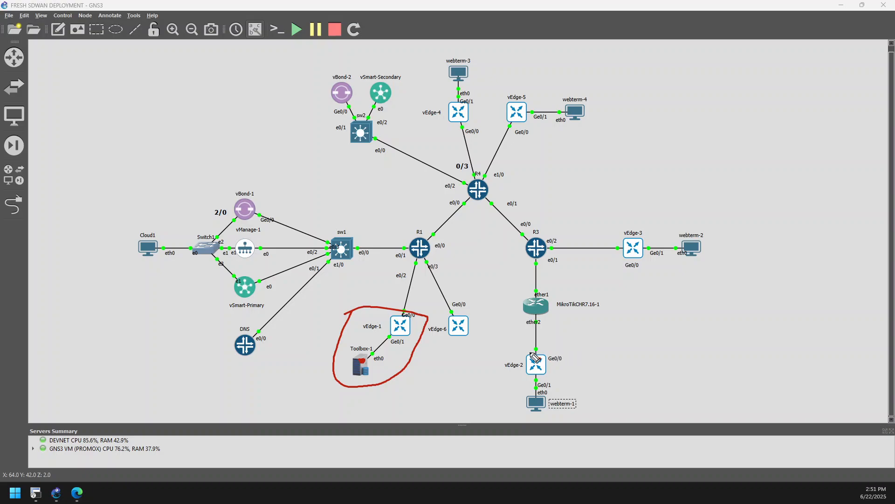
{"action": "left_click_drag", "start_coordinate": [541, 365], "coordinate": [568, 358]}
{"action": "mouse_move", "coordinate": [635, 237]}
{"action": "left_mouse_down"}
{"action": "mouse_move", "coordinate": [667, 227]}
{"action": "mouse_move", "coordinate": [661, 231]}
{"action": "left_mouse_up"}
{"action": "mouse_move", "coordinate": [513, 107]}
{"action": "left_mouse_down"}
{"action": "mouse_move", "coordinate": [519, 117]}
{"action": "mouse_move", "coordinate": [553, 90]}
{"action": "left_mouse_up"}
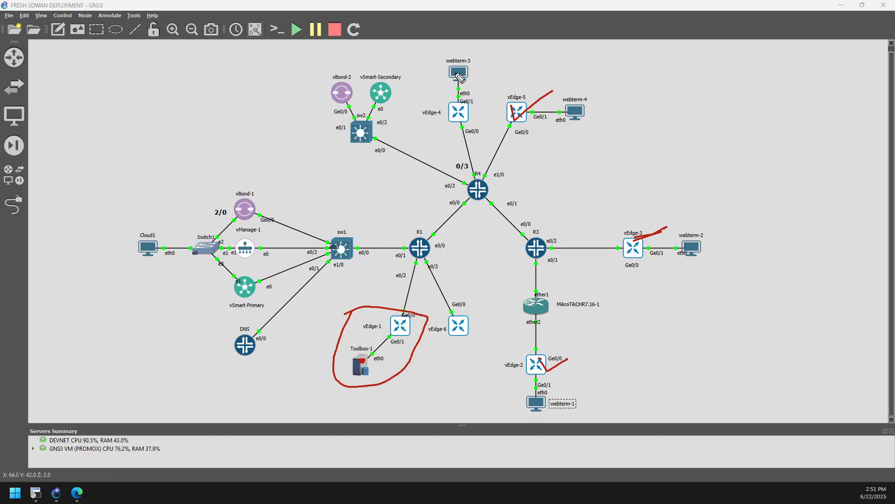
{"action": "left_click_drag", "start_coordinate": [457, 74], "coordinate": [493, 68]}
{"action": "mouse_move", "coordinate": [364, 345]}
{"action": "left_mouse_down"}
{"action": "mouse_move", "coordinate": [350, 378]}
{"action": "mouse_move", "coordinate": [382, 361]}
{"action": "mouse_move", "coordinate": [368, 329]}
{"action": "left_mouse_up"}
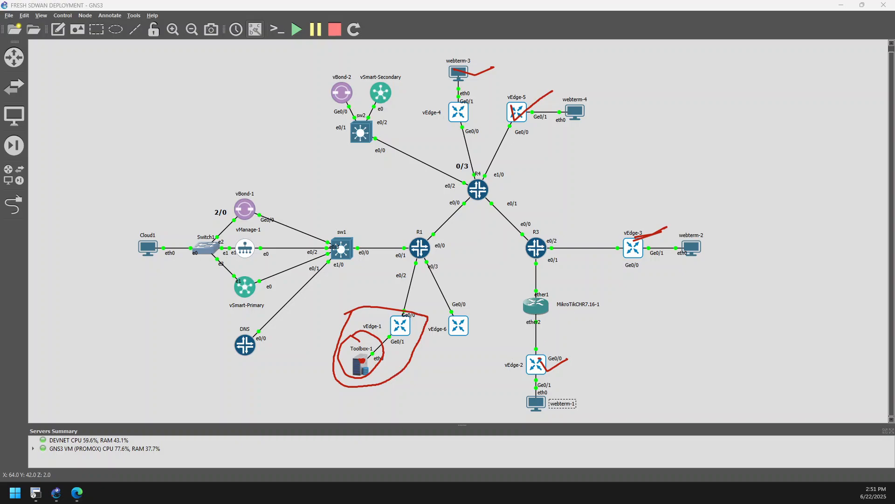
Erase the tick marks at vEdge-3, webterm-3, vEdge-5 and vEdge-2 and the circles around vEdge-1 and Toolbox-1
{"action": "left_click", "coordinate": [92, 262]}
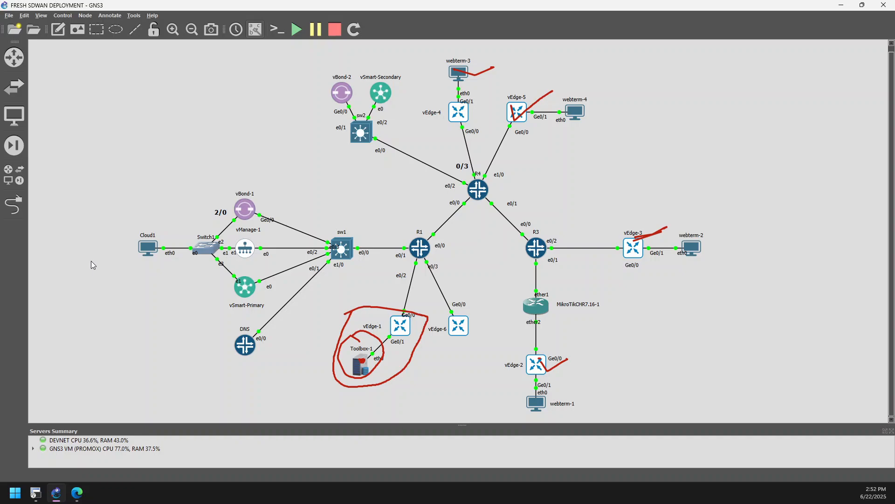
{"action": "key", "text": "ctrl+shift+5"}
{"action": "left_click", "coordinate": [648, 237]}
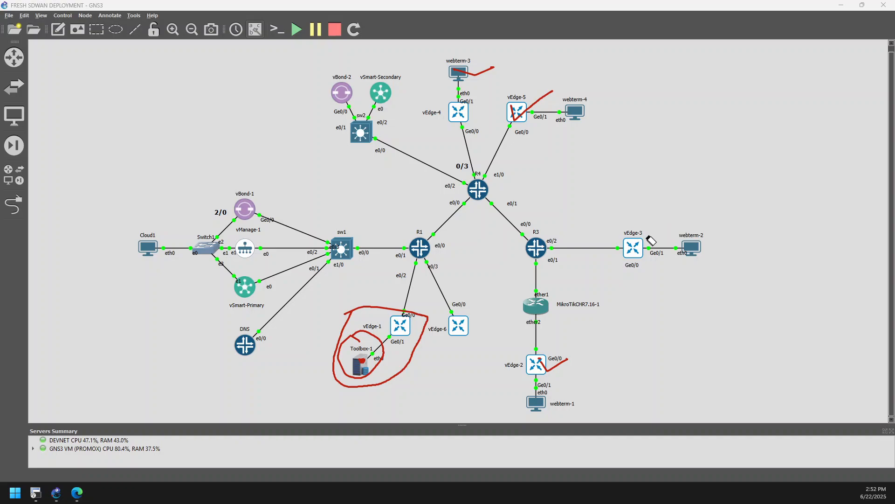
{"action": "left_click", "coordinate": [461, 74]}
{"action": "left_click", "coordinate": [515, 116]}
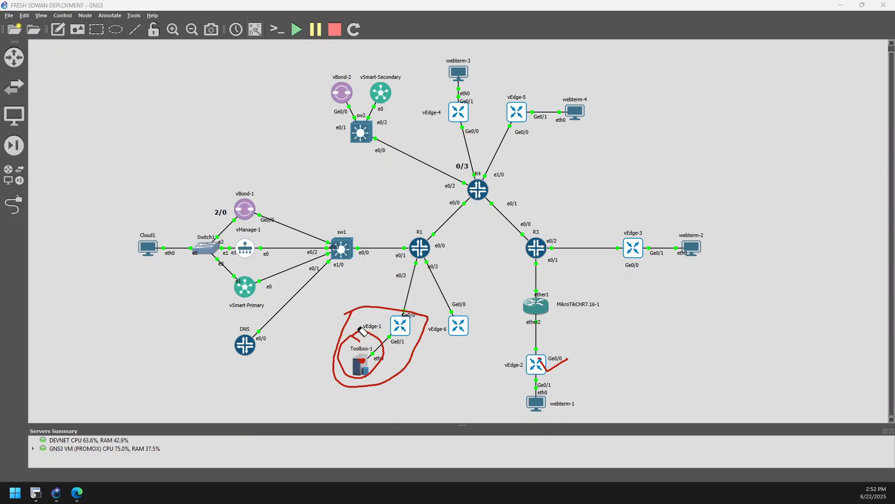
{"action": "left_click", "coordinate": [352, 335]}
{"action": "left_click", "coordinate": [353, 318]}
{"action": "left_click", "coordinate": [560, 366]}
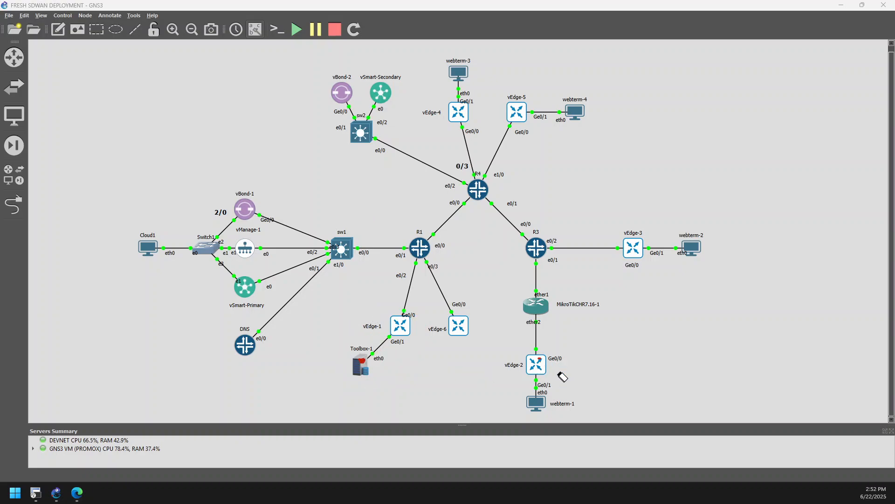
{"action": "left_click", "coordinate": [362, 362]}
Switch to Cisco vManage and display the list of feature templates in the configuration area
{"action": "left_click", "coordinate": [77, 493]}
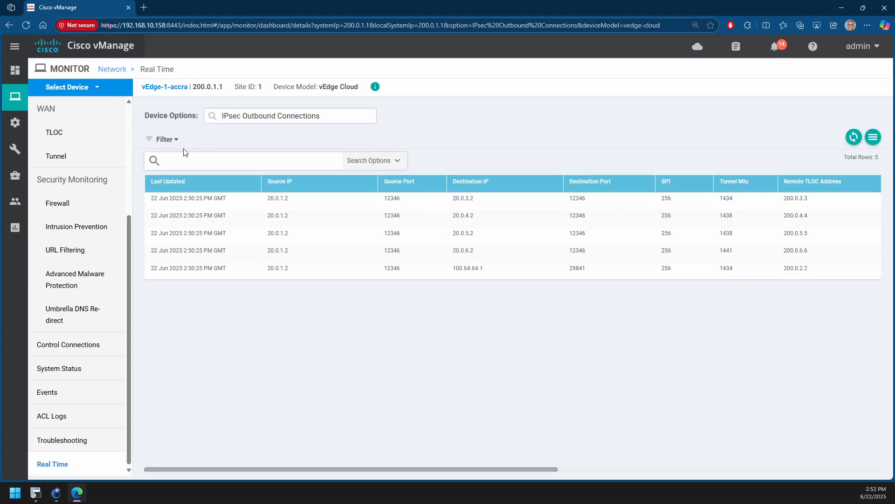
{"action": "mouse_move", "coordinate": [23, 111]}
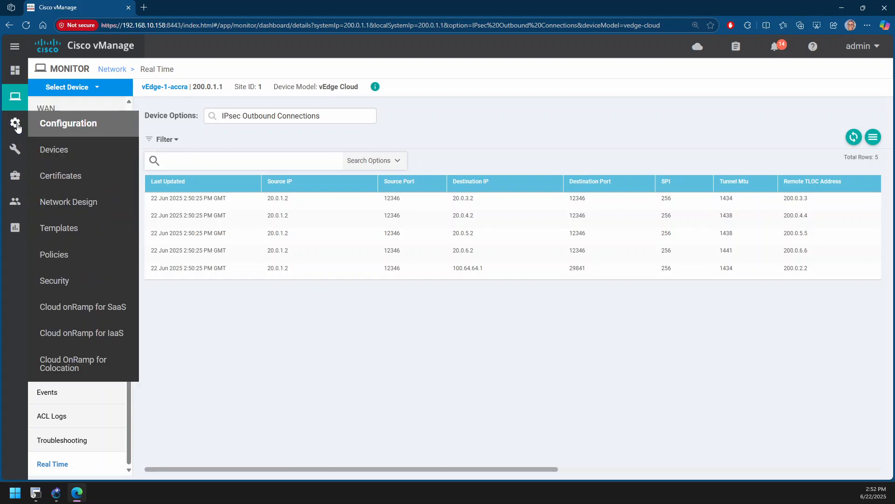
{"action": "left_click", "coordinate": [82, 234]}
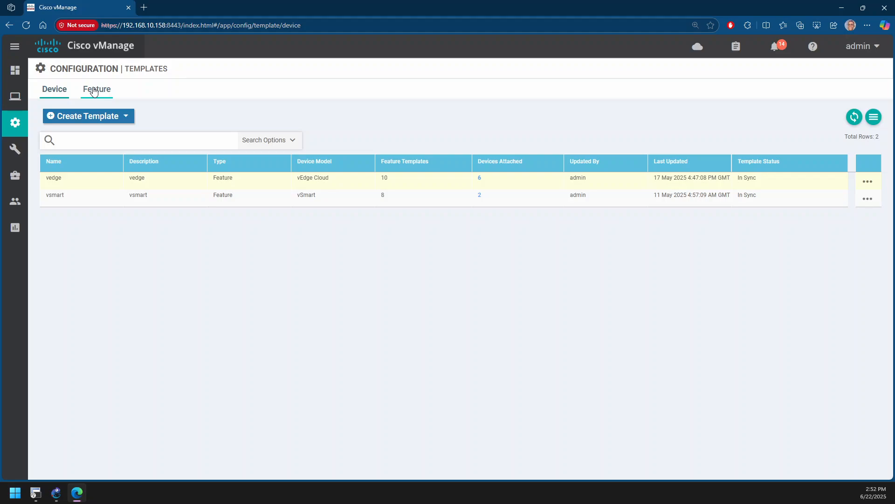
{"action": "left_click", "coordinate": [94, 90]}
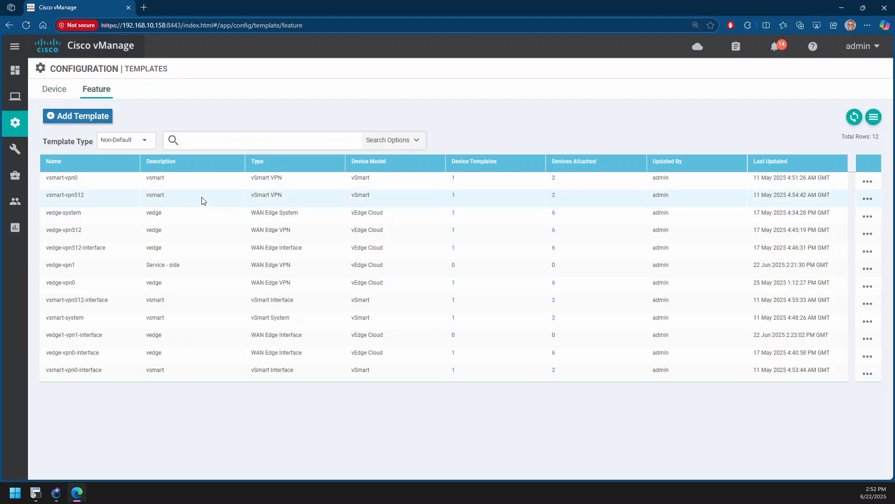
Open the vedge-vpn1 feature template for editing and examine its Basic Configuration, DNS and Advertise OMP settings
{"action": "left_click", "coordinate": [78, 270]}
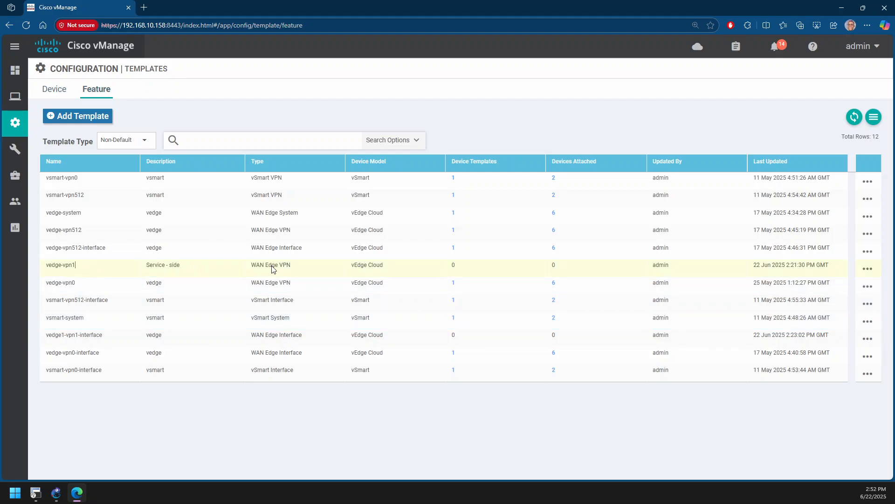
{"action": "left_click", "coordinate": [867, 270]}
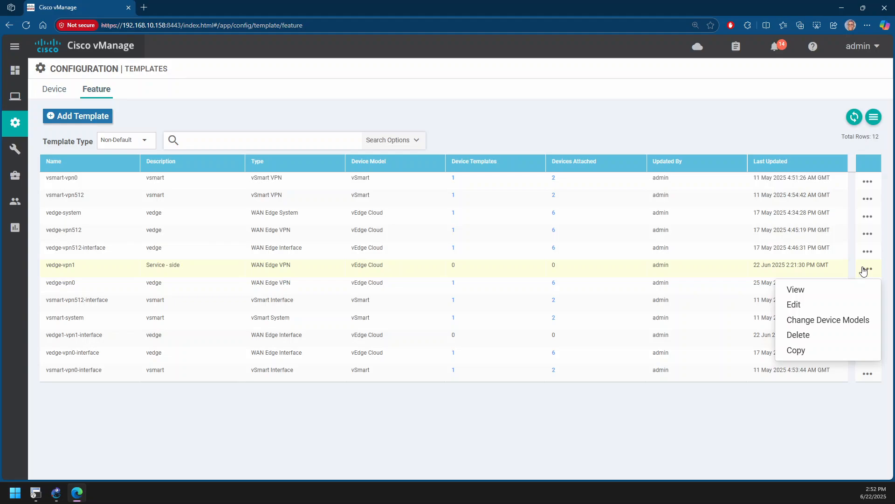
{"action": "left_click", "coordinate": [798, 304]}
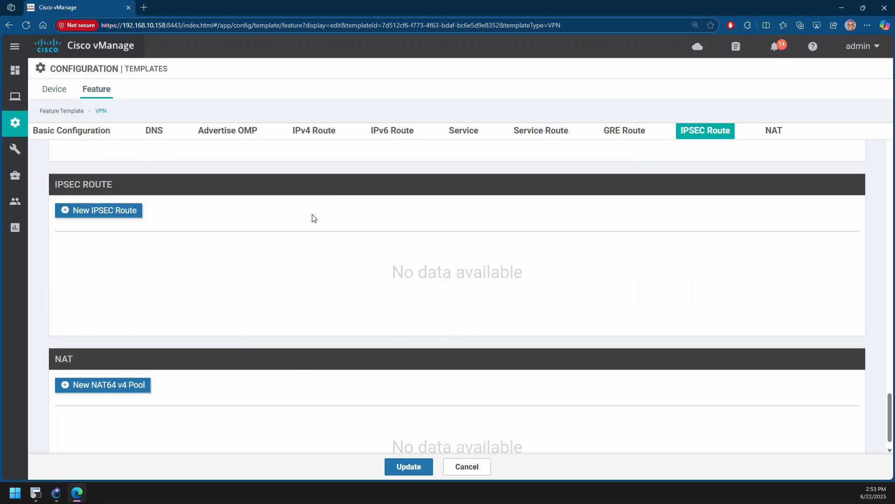
{"action": "scroll", "coordinate": [322, 221], "scroll_direction": "up", "scroll_amount": 15}
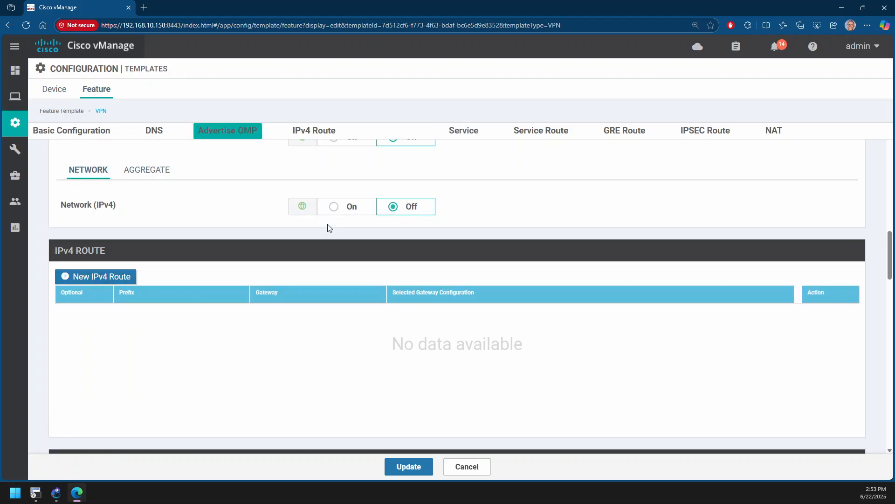
{"action": "scroll", "coordinate": [328, 228], "scroll_direction": "up", "scroll_amount": 10}
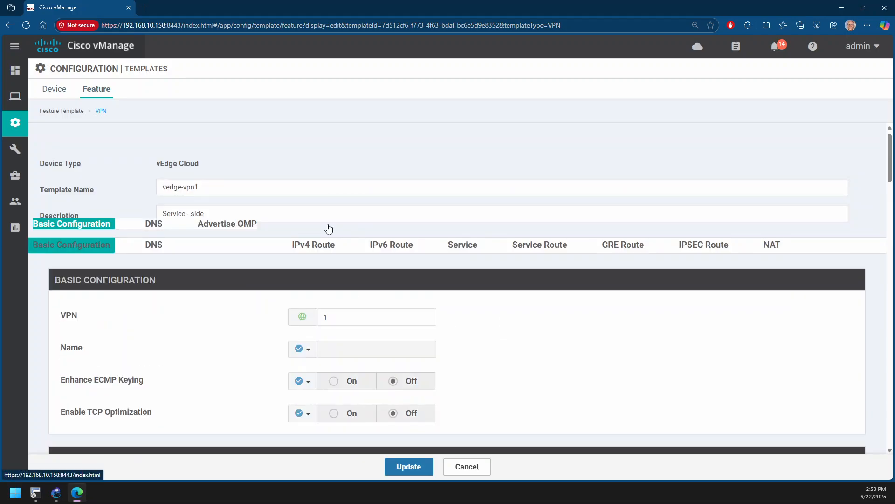
{"action": "scroll", "coordinate": [328, 228], "scroll_direction": "down", "scroll_amount": 2}
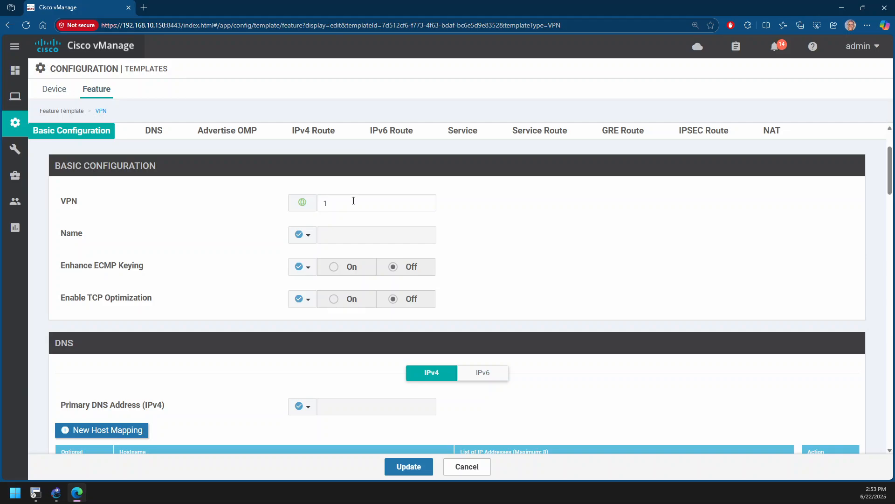
{"action": "scroll", "coordinate": [353, 207], "scroll_direction": "down", "scroll_amount": 2}
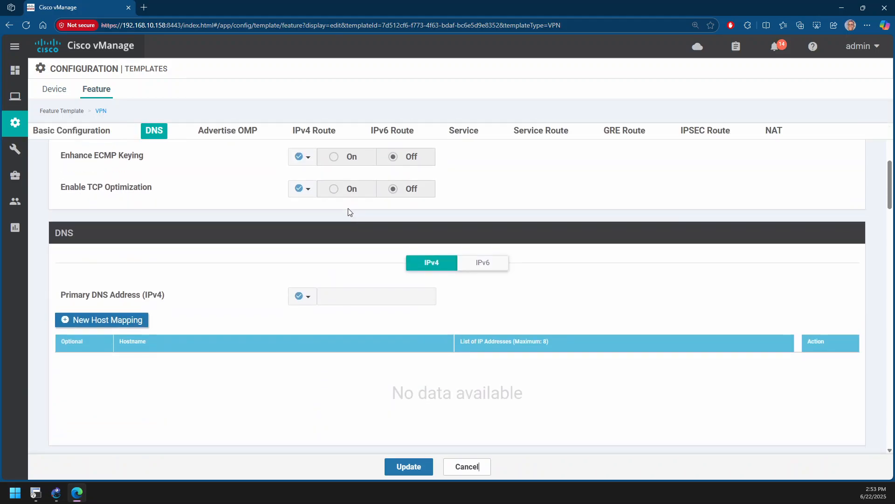
{"action": "scroll", "coordinate": [333, 211], "scroll_direction": "down", "scroll_amount": 2}
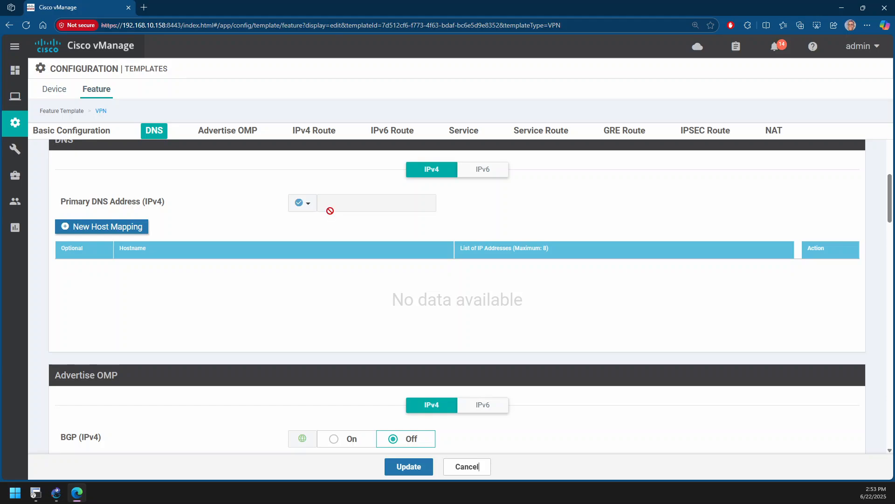
{"action": "scroll", "coordinate": [330, 210], "scroll_direction": "down", "scroll_amount": 3}
{"action": "scroll", "coordinate": [331, 216], "scroll_direction": "down", "scroll_amount": 2}
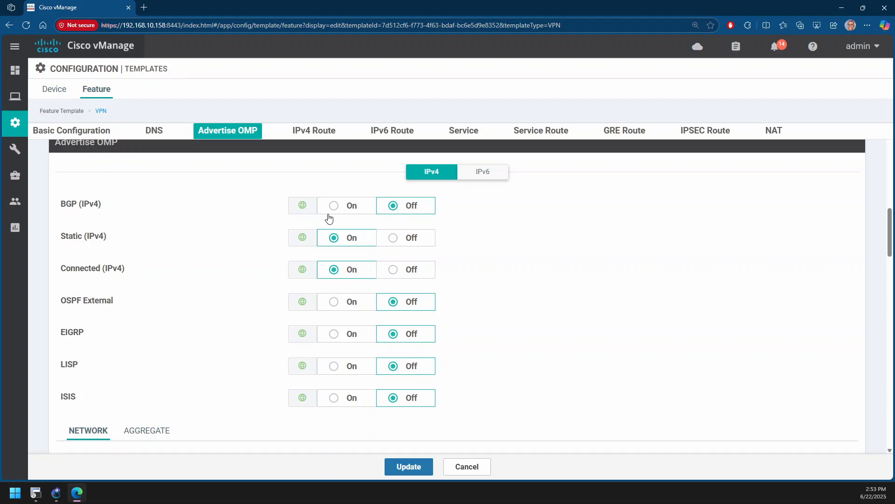
Review vedge-vpn1's OMP advertisement, route, service and NAT sections, and leave the template without updating it
{"action": "scroll", "coordinate": [268, 264], "scroll_direction": "up", "scroll_amount": 1}
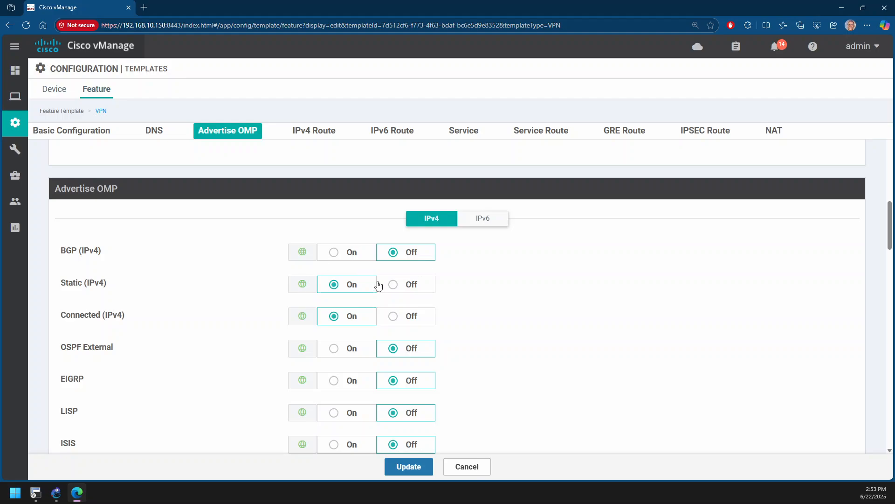
{"action": "scroll", "coordinate": [380, 286], "scroll_direction": "down", "scroll_amount": 5}
{"action": "scroll", "coordinate": [381, 286], "scroll_direction": "down", "scroll_amount": 4}
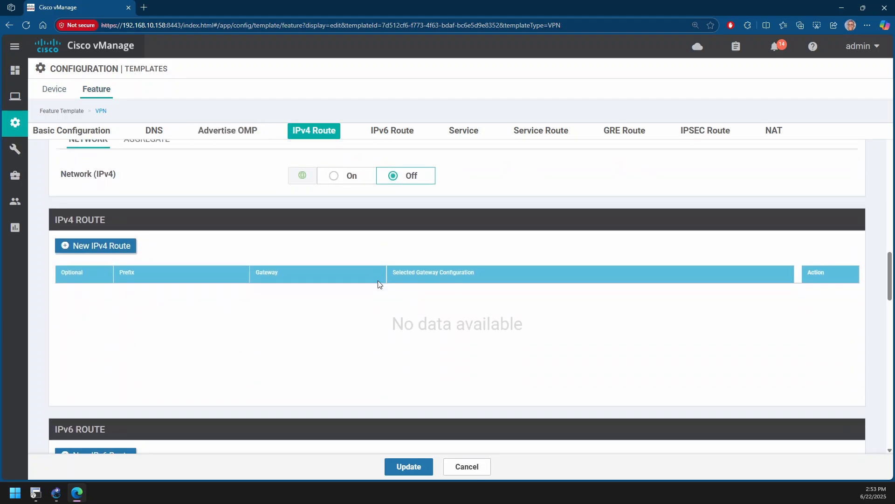
{"action": "scroll", "coordinate": [220, 223], "scroll_direction": "up", "scroll_amount": 1}
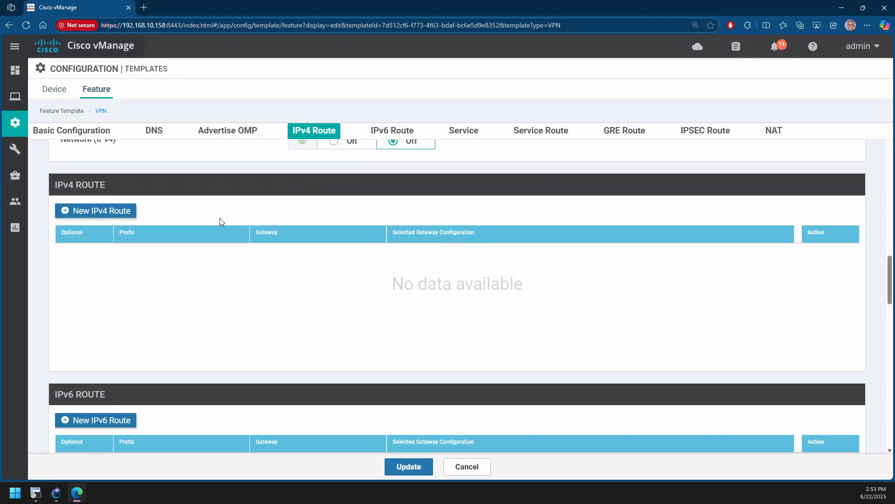
{"action": "scroll", "coordinate": [220, 218], "scroll_direction": "up", "scroll_amount": 3}
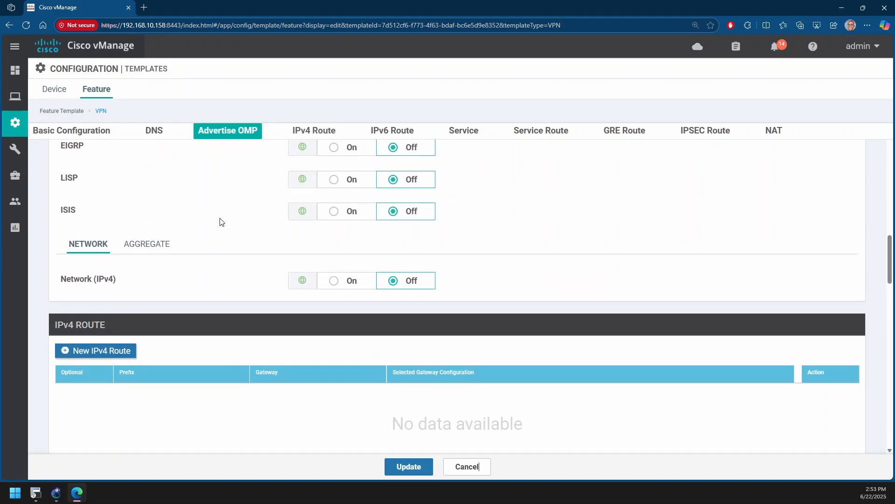
{"action": "scroll", "coordinate": [219, 218], "scroll_direction": "down", "scroll_amount": 10}
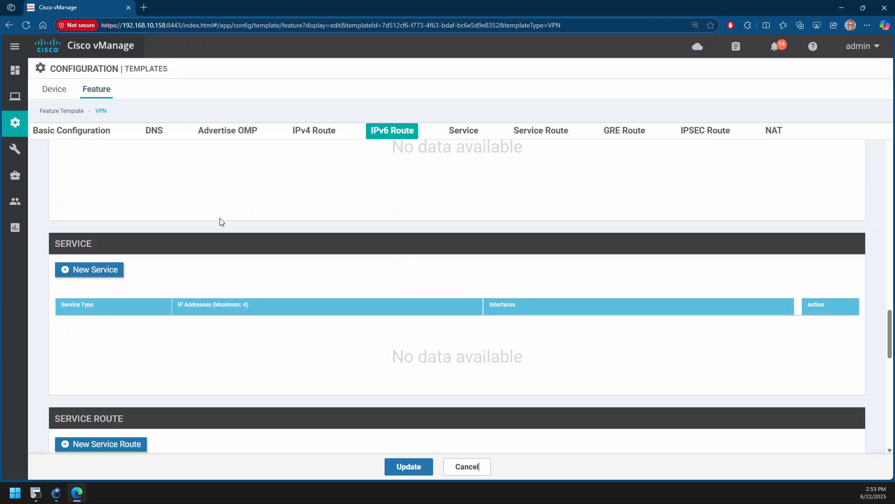
{"action": "scroll", "coordinate": [221, 222], "scroll_direction": "down", "scroll_amount": 12}
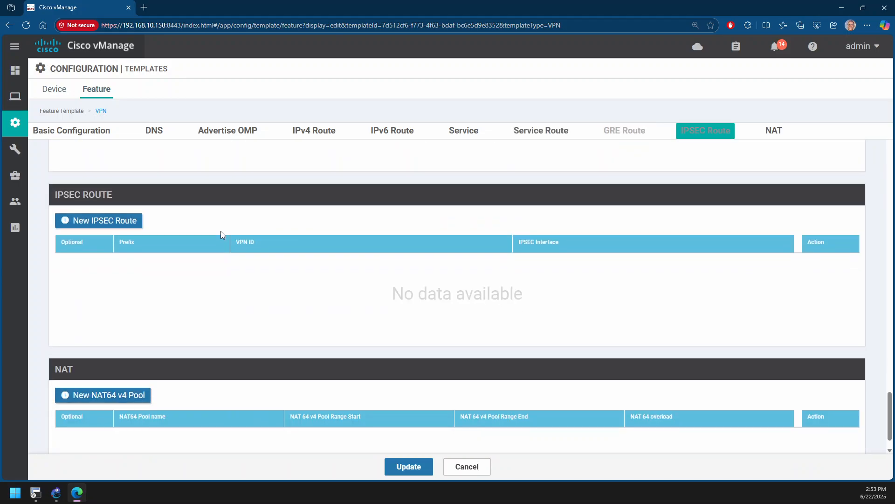
{"action": "scroll", "coordinate": [221, 231], "scroll_direction": "down", "scroll_amount": 1}
{"action": "left_click", "coordinate": [462, 474]}
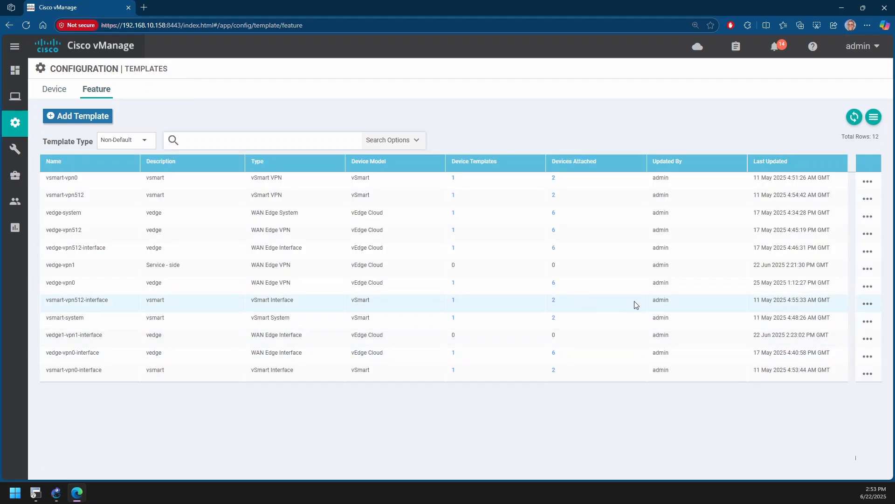
Open the vedge1-vpn1-interface feature template for editing and examine its interface name and IPv4 address settings
{"action": "left_click", "coordinate": [867, 338]}
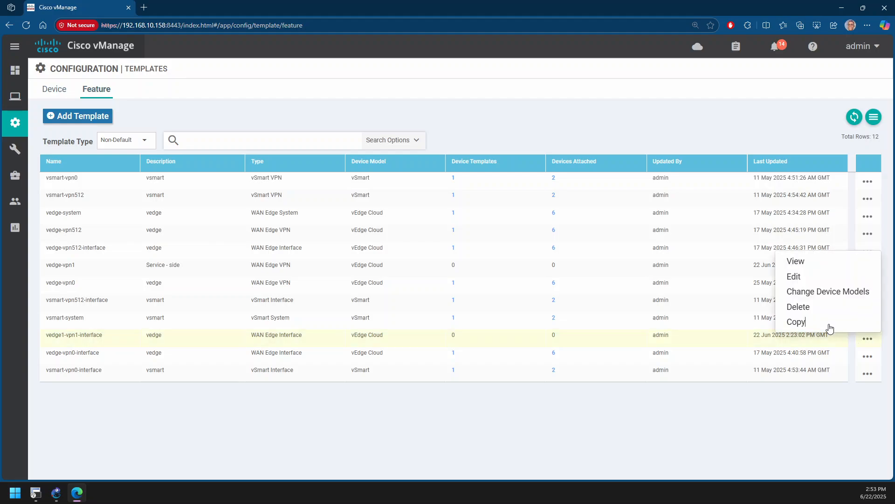
{"action": "left_click", "coordinate": [796, 278]}
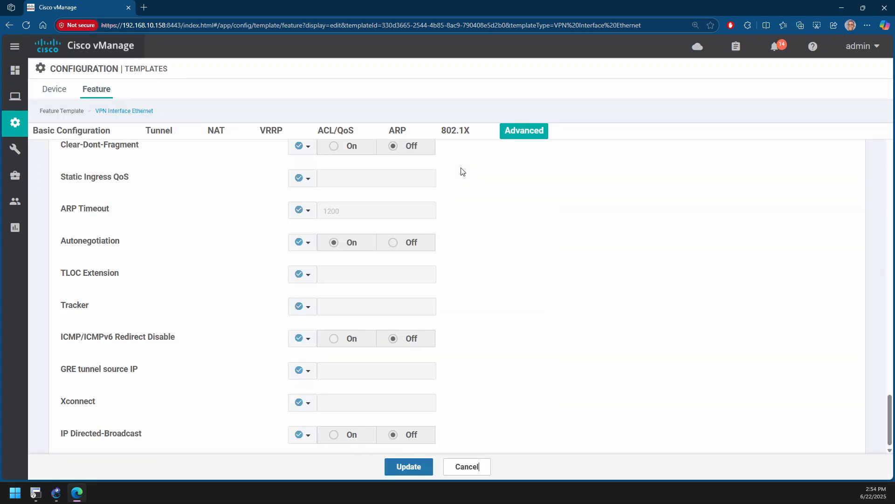
{"action": "scroll", "coordinate": [369, 241], "scroll_direction": "down", "scroll_amount": 2}
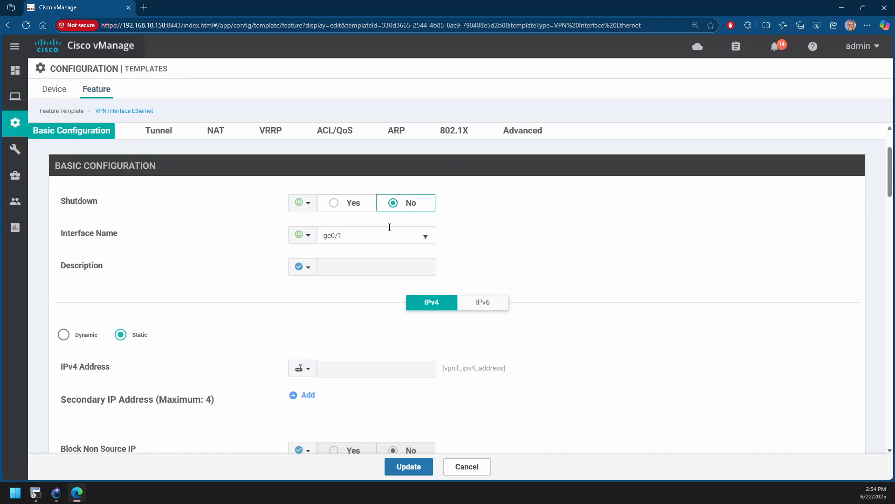
{"action": "scroll", "coordinate": [233, 307], "scroll_direction": "down", "scroll_amount": 1}
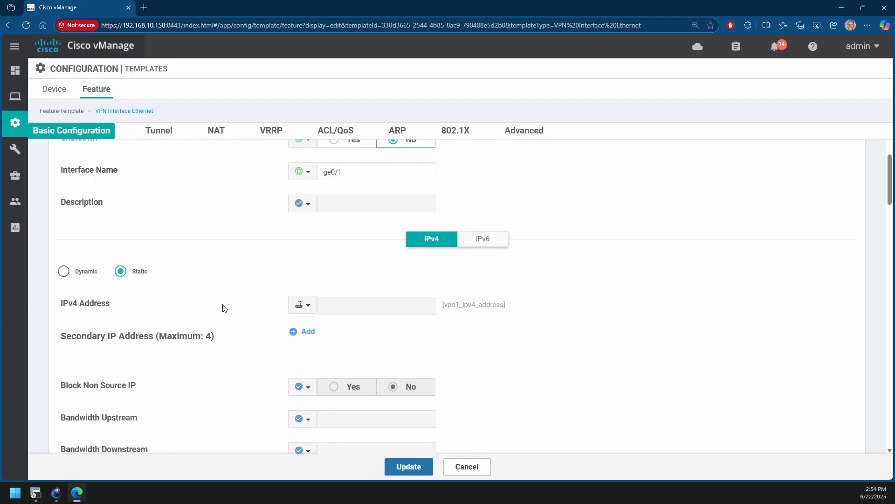
{"action": "scroll", "coordinate": [274, 295], "scroll_direction": "up", "scroll_amount": 2}
{"action": "scroll", "coordinate": [273, 295], "scroll_direction": "down", "scroll_amount": 1}
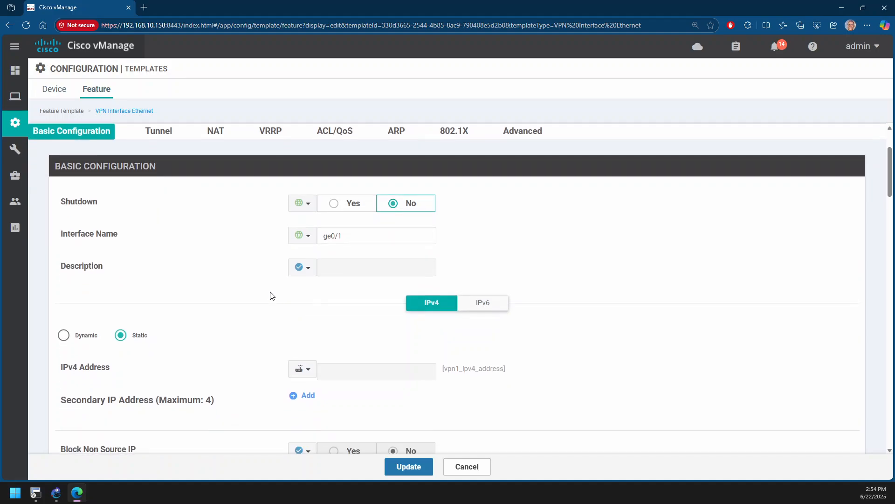
{"action": "scroll", "coordinate": [260, 304], "scroll_direction": "down", "scroll_amount": 1}
{"action": "scroll", "coordinate": [263, 303], "scroll_direction": "down", "scroll_amount": 1}
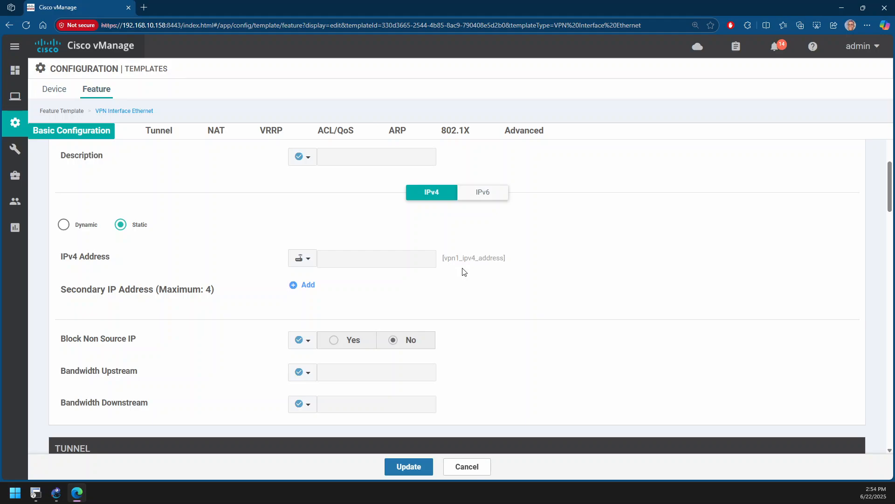
Review the interface template's sections from Tunnel and NAT through Advanced, and leave it without updating
{"action": "scroll", "coordinate": [462, 273], "scroll_direction": "down", "scroll_amount": 4}
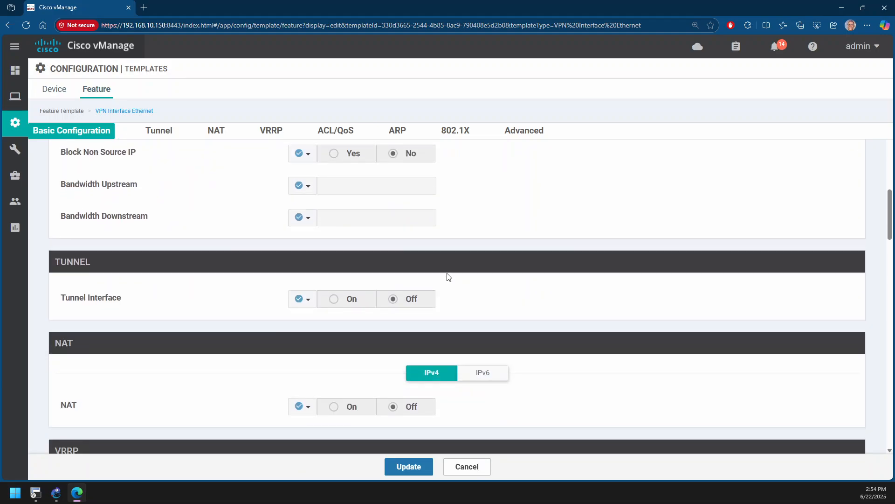
{"action": "scroll", "coordinate": [448, 276], "scroll_direction": "down", "scroll_amount": 1}
{"action": "scroll", "coordinate": [353, 258], "scroll_direction": "down", "scroll_amount": 1}
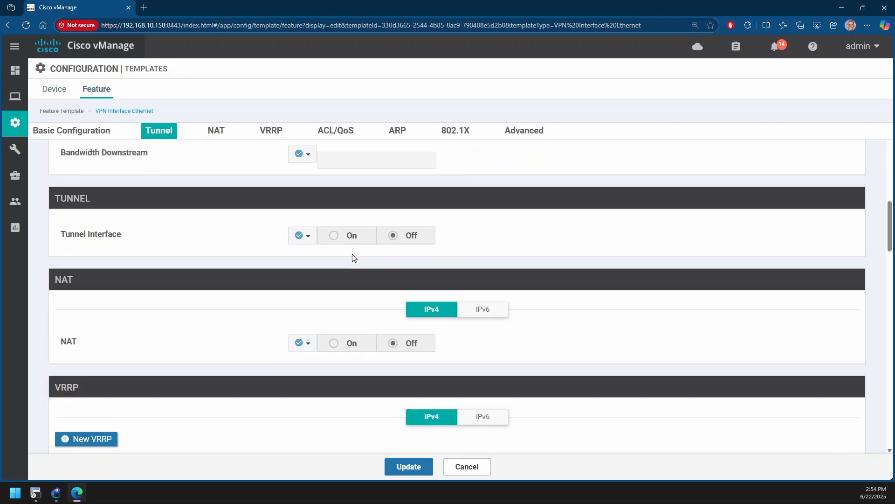
{"action": "scroll", "coordinate": [353, 258], "scroll_direction": "down", "scroll_amount": 1}
{"action": "scroll", "coordinate": [353, 258], "scroll_direction": "down", "scroll_amount": 10}
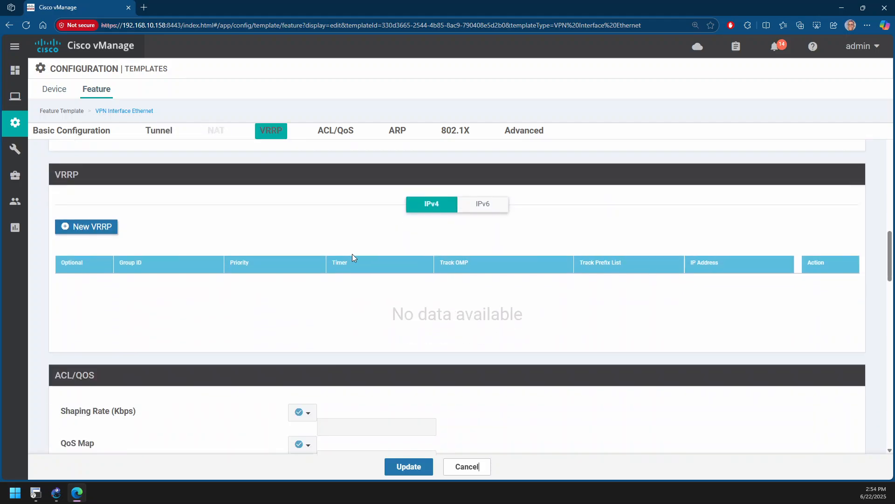
{"action": "scroll", "coordinate": [353, 258], "scroll_direction": "down", "scroll_amount": 11}
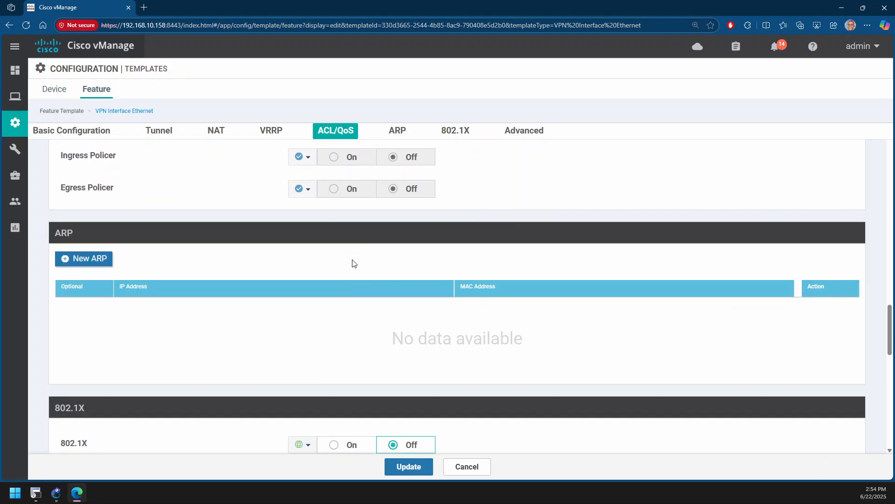
{"action": "scroll", "coordinate": [359, 259], "scroll_direction": "down", "scroll_amount": 6}
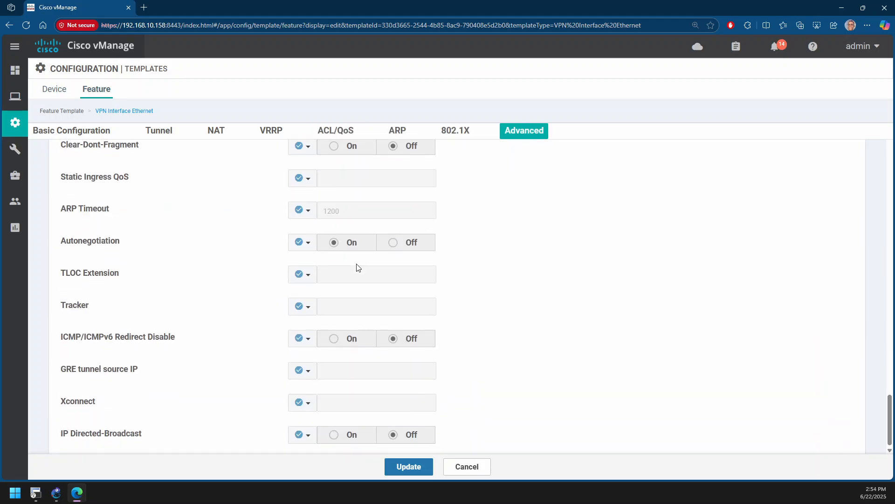
{"action": "left_click", "coordinate": [471, 470]}
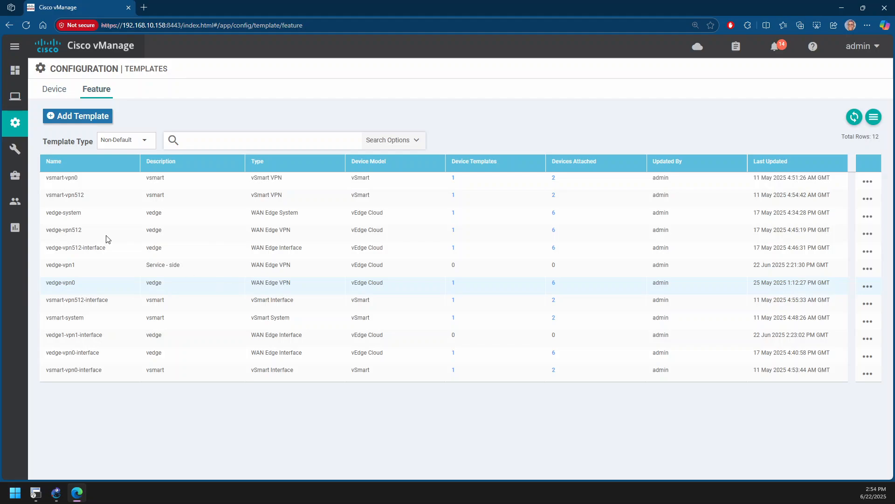
Start a new device template built from feature templates and set its device model to vEdge Cloud
{"action": "left_click", "coordinate": [63, 91]}
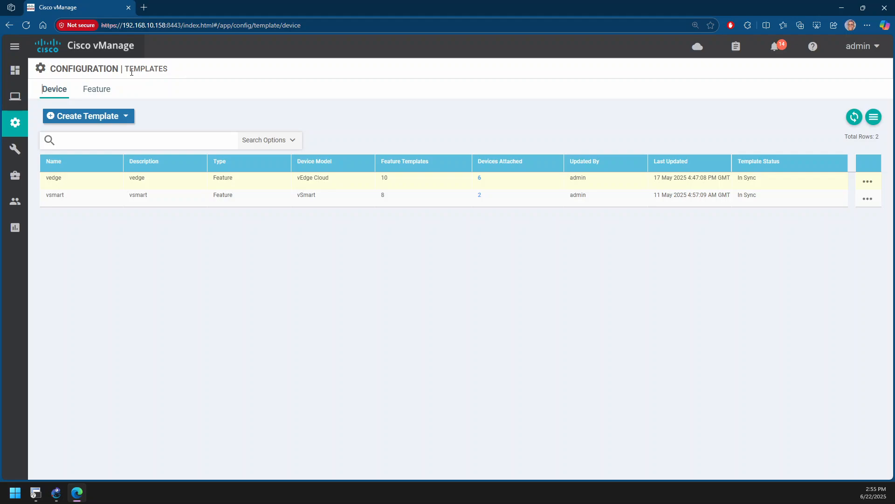
{"action": "scroll", "coordinate": [182, 247], "scroll_direction": "down", "scroll_amount": 1}
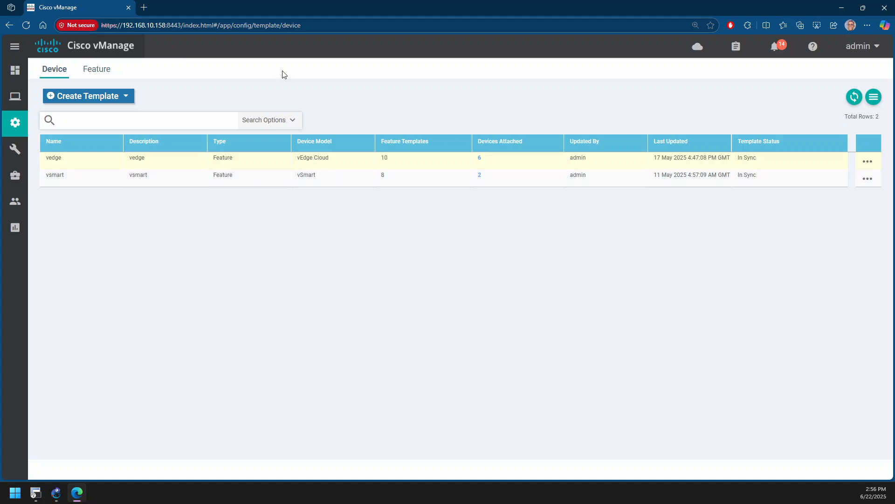
{"action": "left_click", "coordinate": [104, 97]}
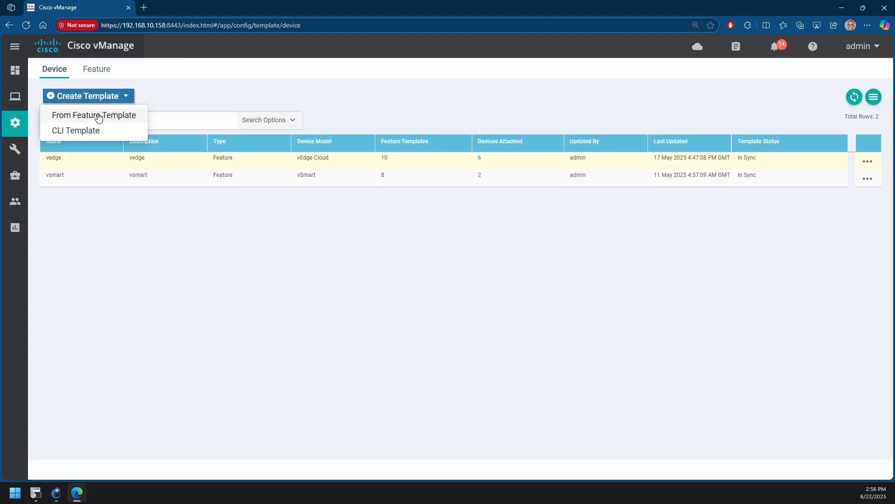
{"action": "left_click", "coordinate": [98, 116]}
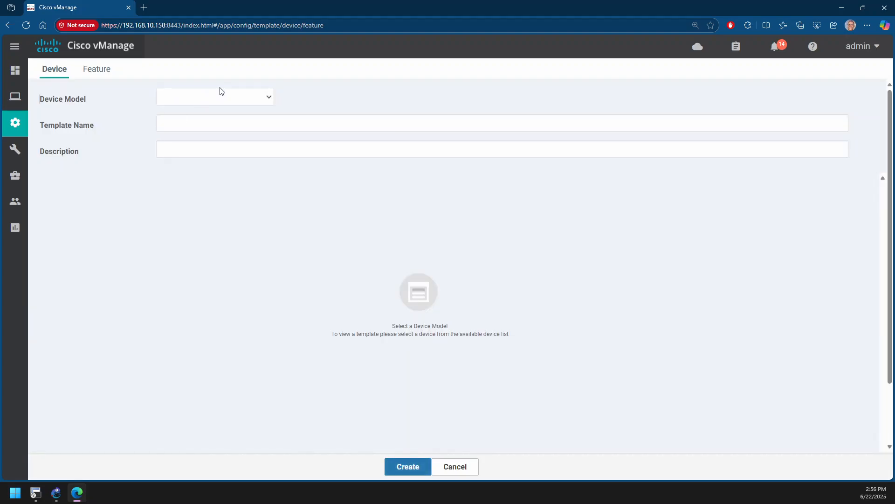
{"action": "left_click", "coordinate": [223, 94]}
{"action": "scroll", "coordinate": [251, 194], "scroll_direction": "down", "scroll_amount": 10}
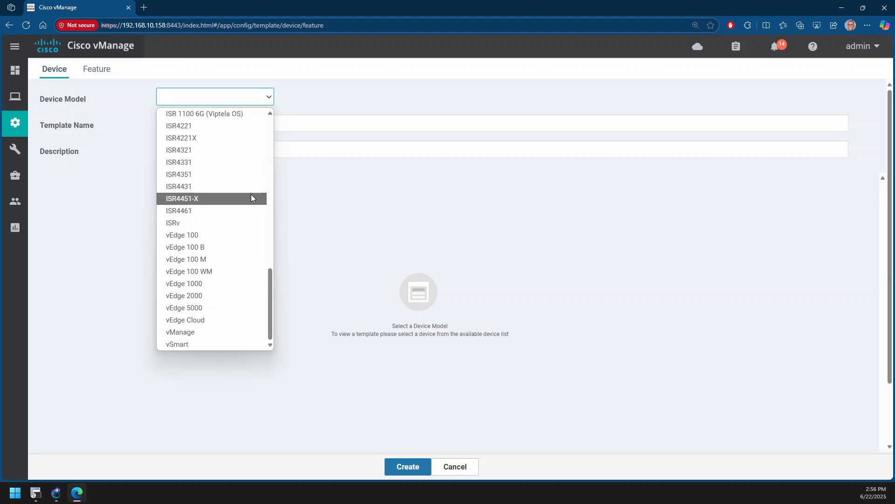
{"action": "left_click", "coordinate": [241, 320]}
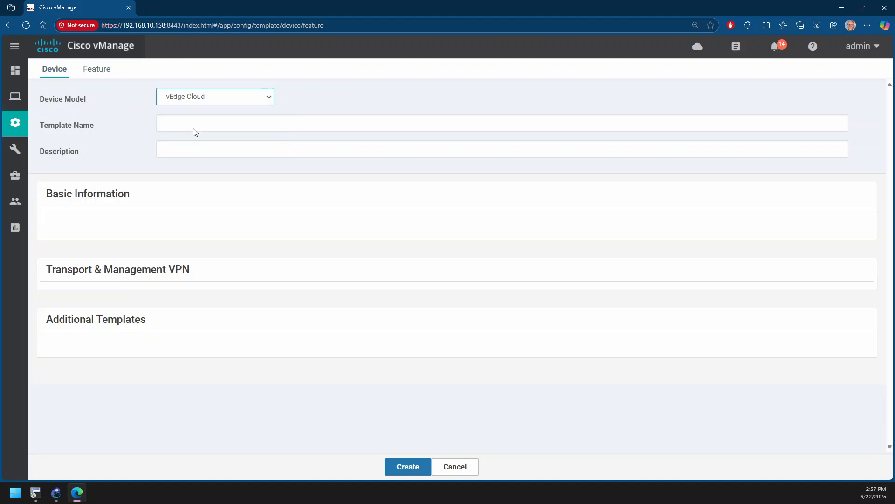
Name the device template VEDGE1 and enter vedge1 as its description
{"action": "left_click", "coordinate": [194, 130]}
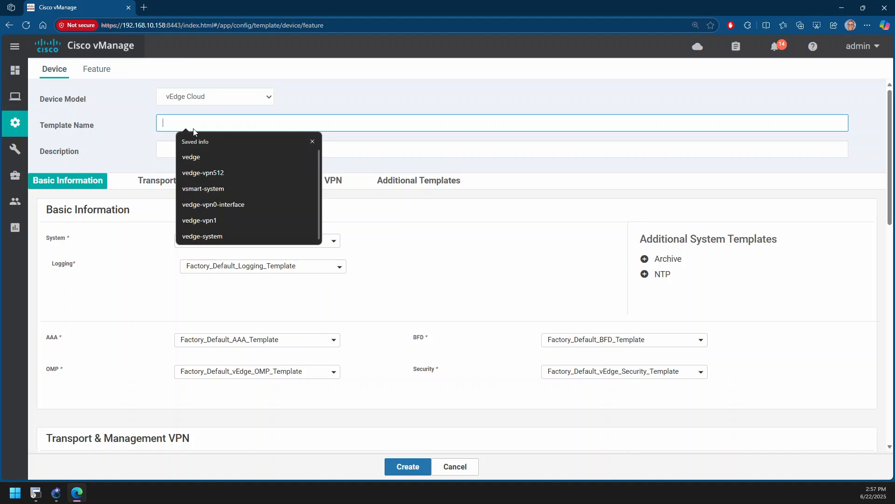
{"action": "type", "text": "VEDGE1"}
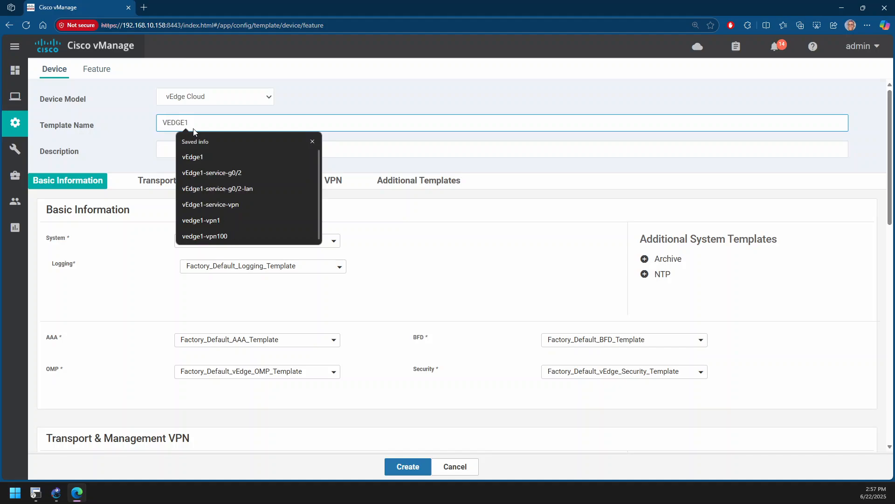
{"action": "left_click", "coordinate": [171, 152]}
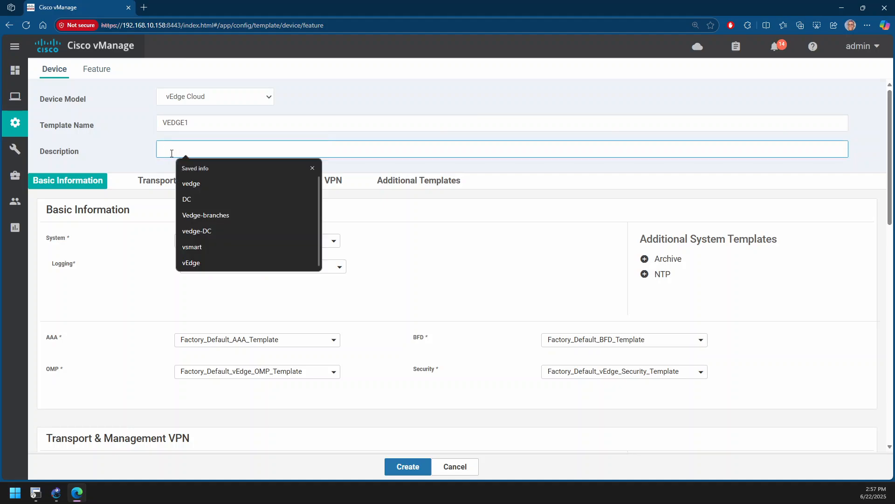
{"action": "type", "text": "vedge"}
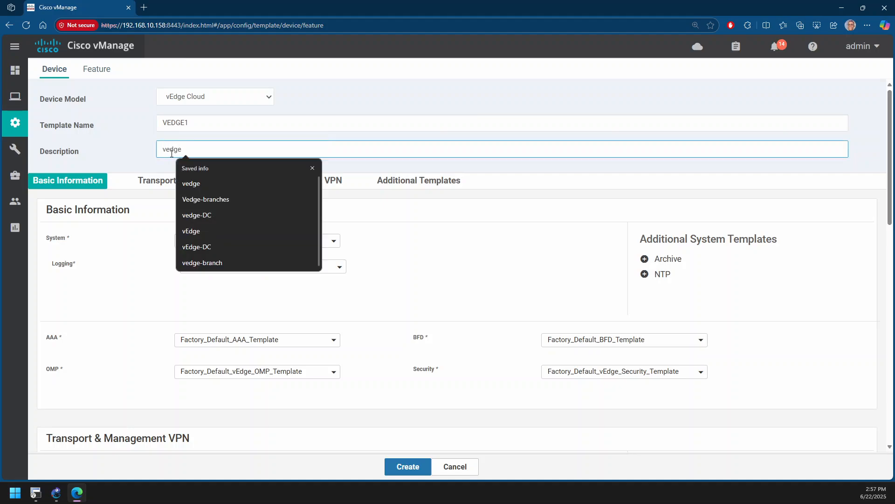
{"action": "type", "text": "1"}
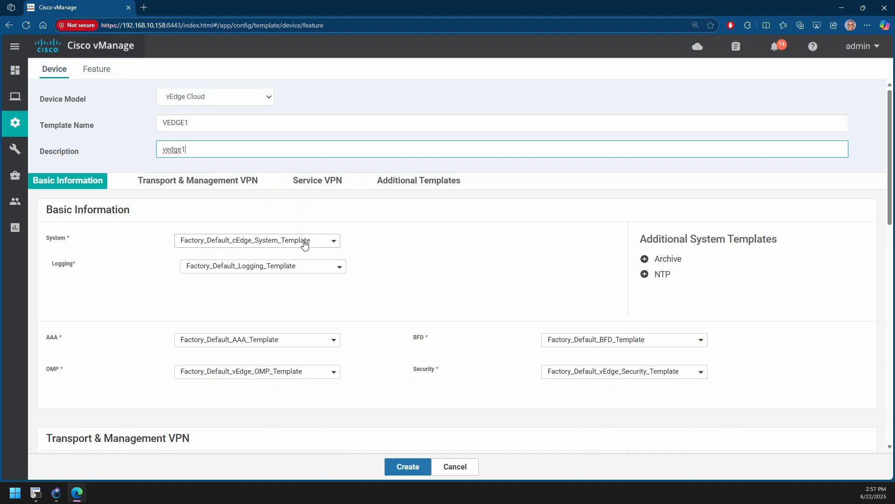
In the Transport & Management VPN section, assign vedge-vpn0 to VPN 0 and vedge-vpn0-interface as its VPN interface
{"action": "scroll", "coordinate": [398, 226], "scroll_direction": "down", "scroll_amount": 2}
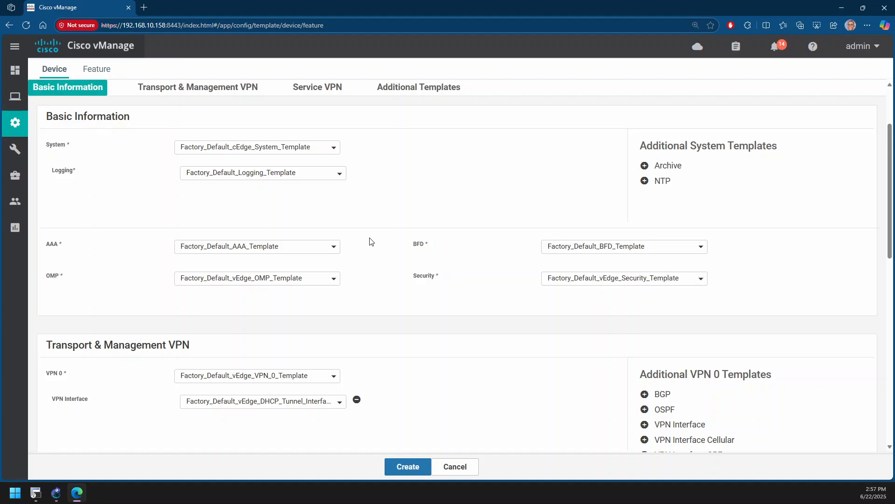
{"action": "scroll", "coordinate": [312, 211], "scroll_direction": "down", "scroll_amount": 3}
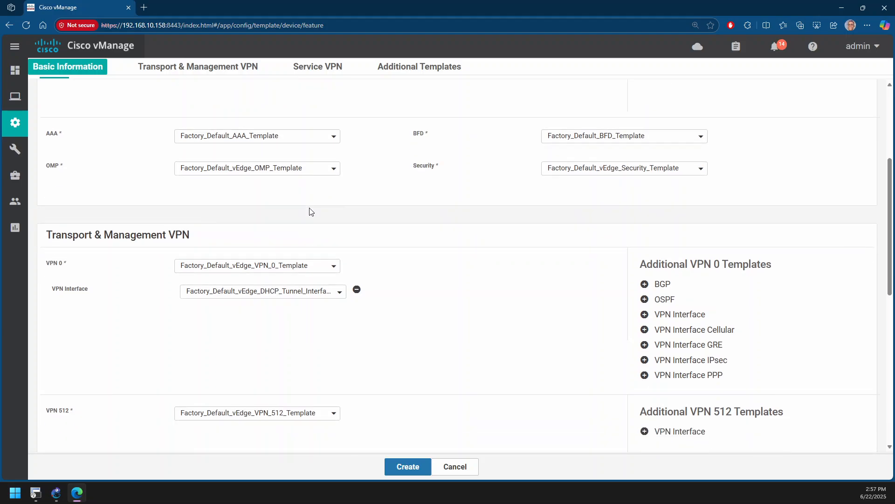
{"action": "scroll", "coordinate": [312, 211], "scroll_direction": "down", "scroll_amount": 1}
{"action": "scroll", "coordinate": [311, 211], "scroll_direction": "up", "scroll_amount": 5}
{"action": "scroll", "coordinate": [307, 214], "scroll_direction": "down", "scroll_amount": 3}
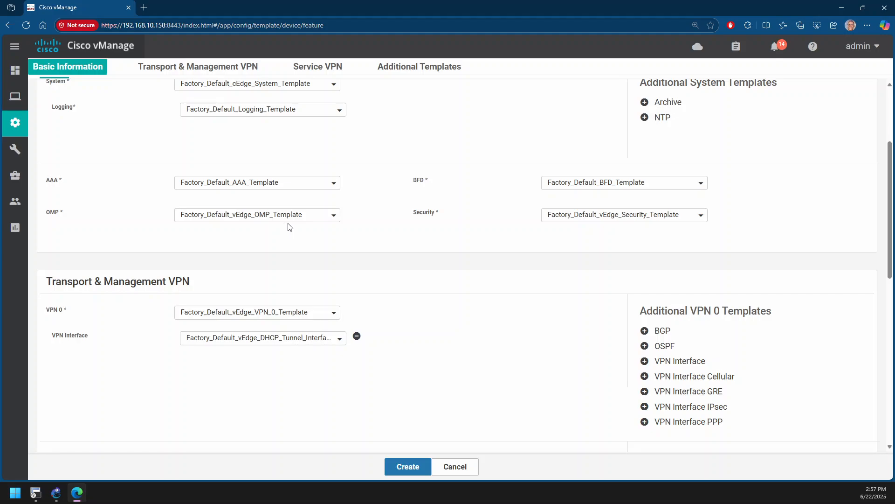
{"action": "scroll", "coordinate": [300, 235], "scroll_direction": "up", "scroll_amount": 3}
{"action": "scroll", "coordinate": [299, 236], "scroll_direction": "down", "scroll_amount": 3}
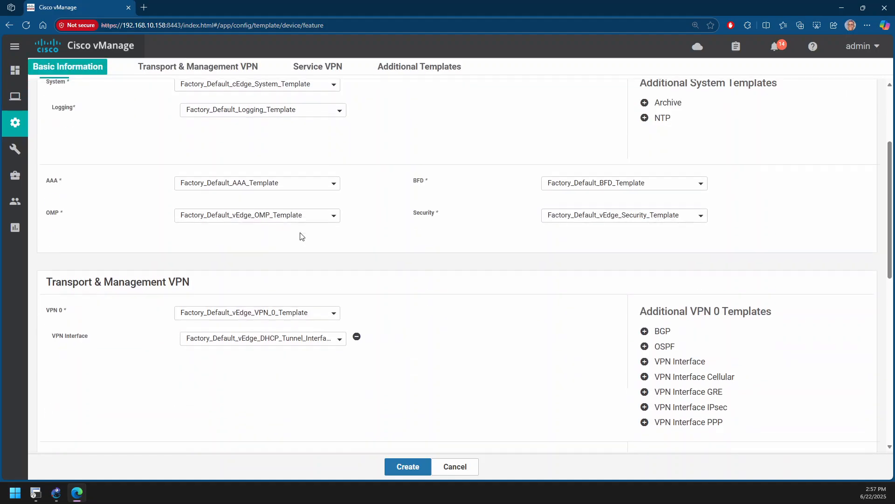
{"action": "scroll", "coordinate": [299, 236], "scroll_direction": "down", "scroll_amount": 3}
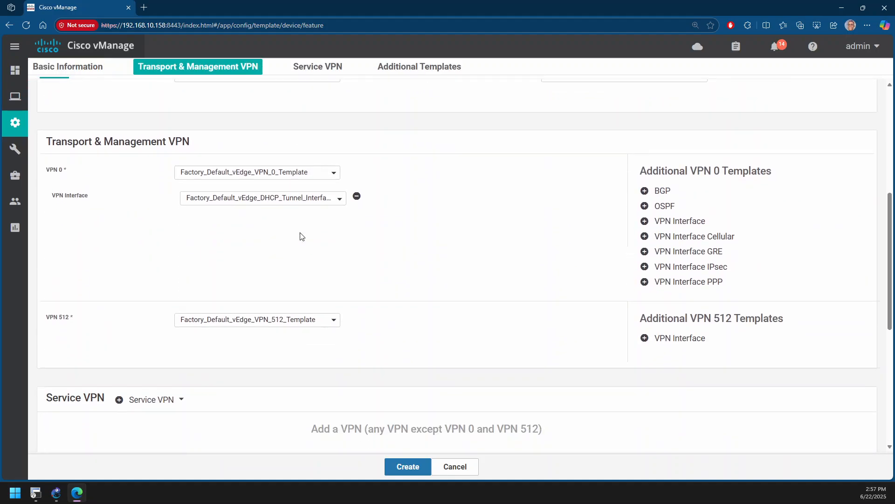
{"action": "left_click", "coordinate": [239, 174]}
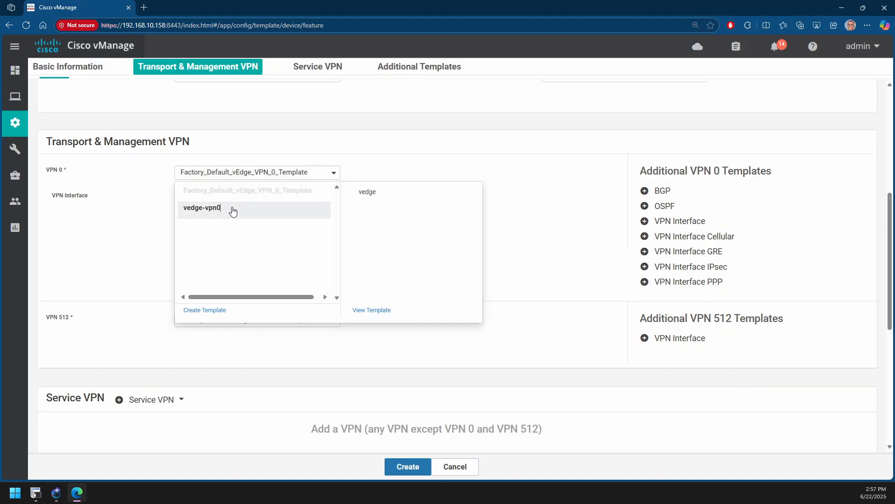
{"action": "left_click", "coordinate": [233, 209]}
{"action": "left_click", "coordinate": [237, 200]}
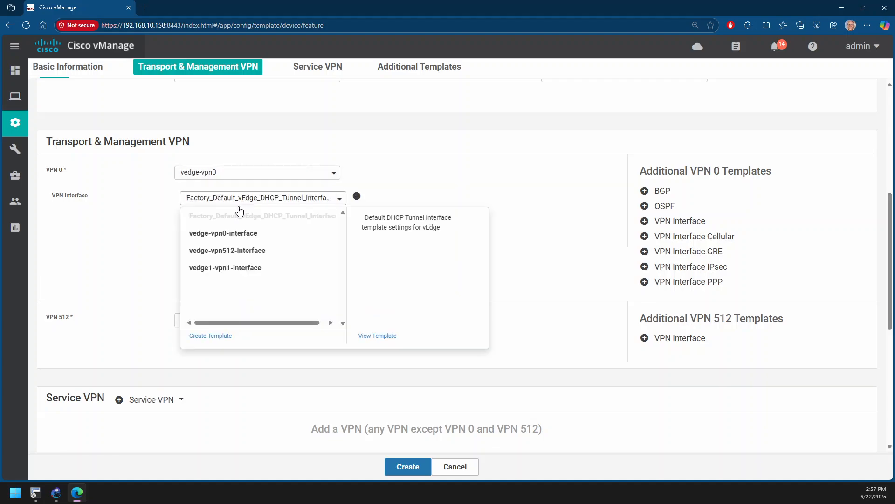
{"action": "left_click", "coordinate": [237, 238]}
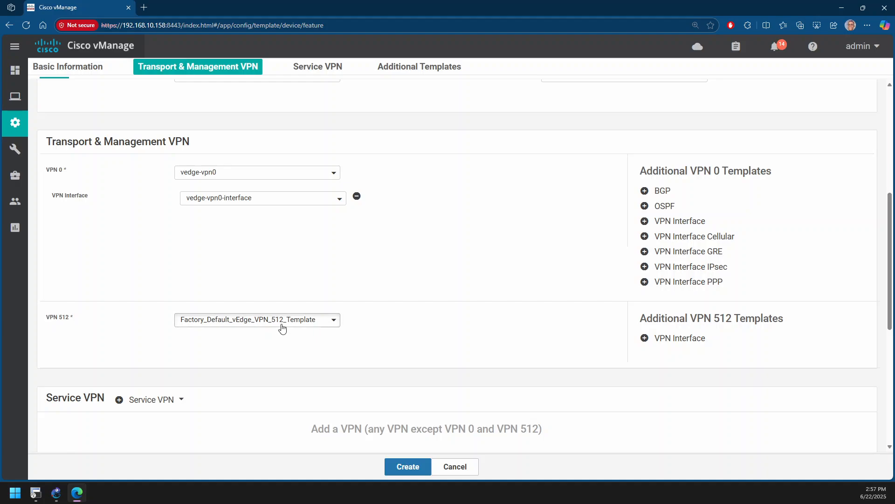
Assign vedge-vpn512 to VPN 512 and add a VPN interface using the vedge-vpn512-interface template
{"action": "left_click", "coordinate": [282, 328]}
{"action": "left_click", "coordinate": [258, 357]}
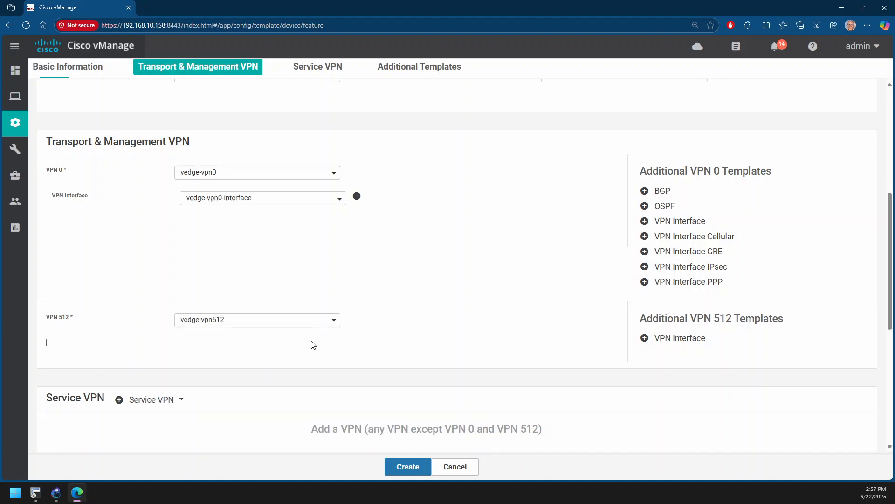
{"action": "left_click", "coordinate": [680, 343]}
{"action": "left_click", "coordinate": [288, 347]}
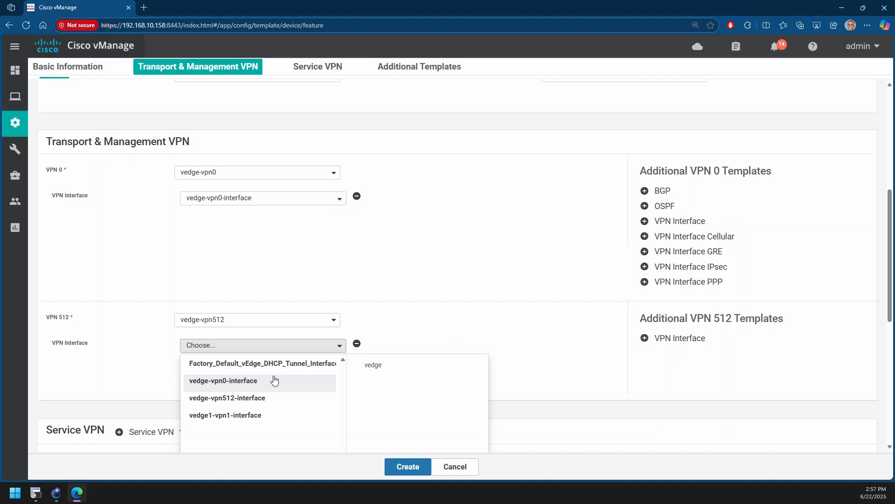
{"action": "left_click", "coordinate": [258, 400]}
Add one service VPN using the vedge-vpn1 template, with a VPN interface set to vedge1-vpn1-interface
{"action": "scroll", "coordinate": [404, 350], "scroll_direction": "down", "scroll_amount": 3}
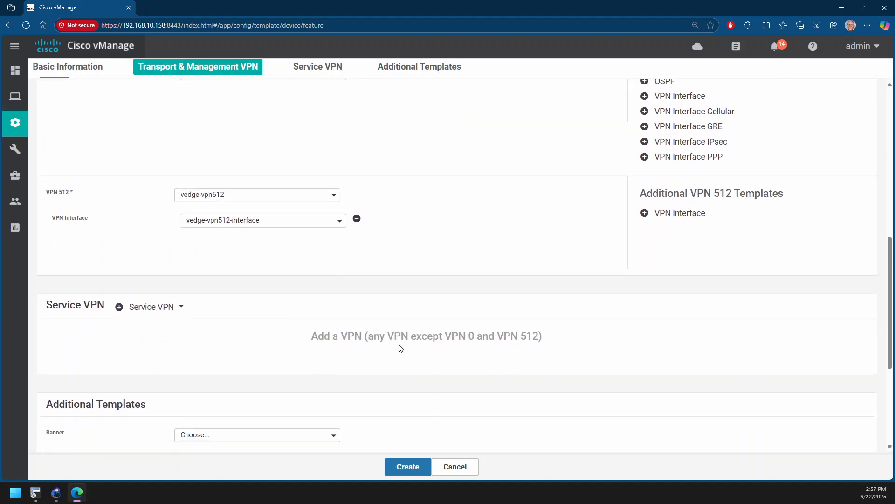
{"action": "scroll", "coordinate": [400, 349], "scroll_direction": "down", "scroll_amount": 1}
{"action": "left_click", "coordinate": [154, 247]}
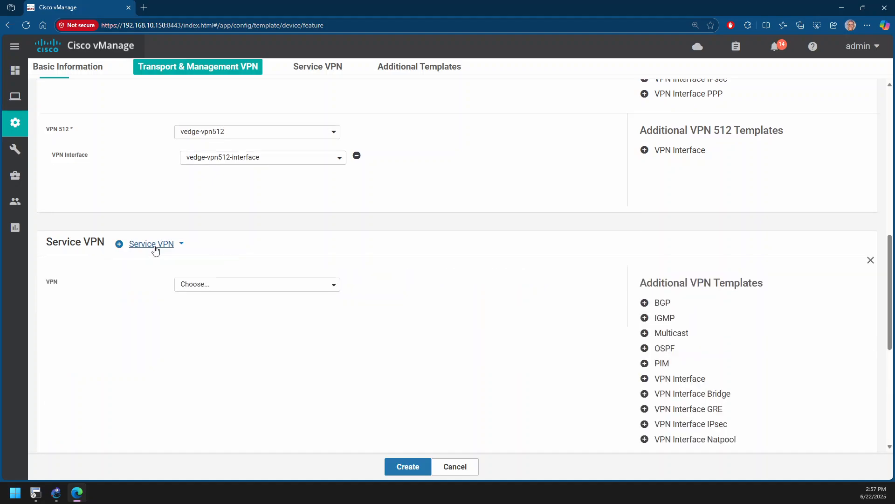
{"action": "scroll", "coordinate": [156, 250], "scroll_direction": "down", "scroll_amount": 2}
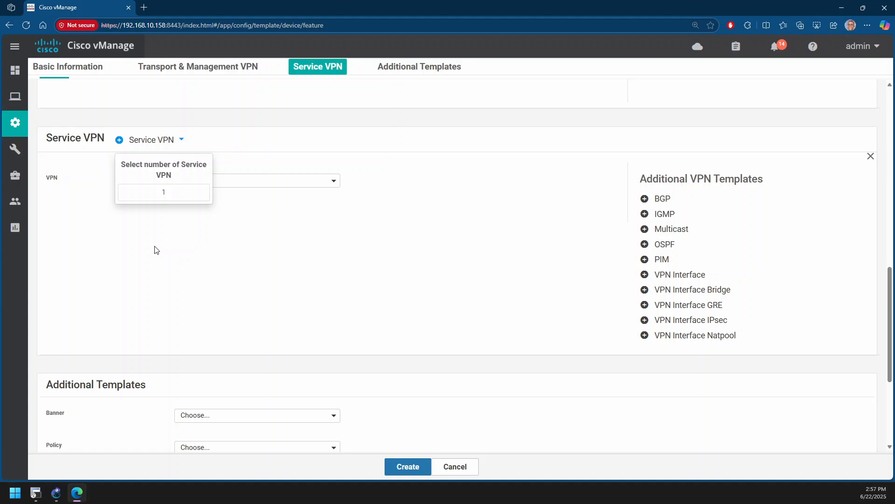
{"action": "left_click", "coordinate": [255, 181]}
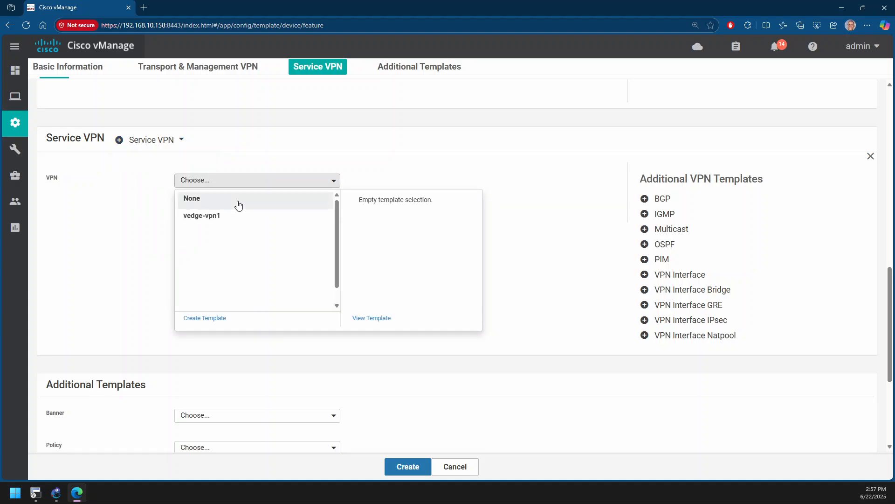
{"action": "left_click", "coordinate": [233, 215]}
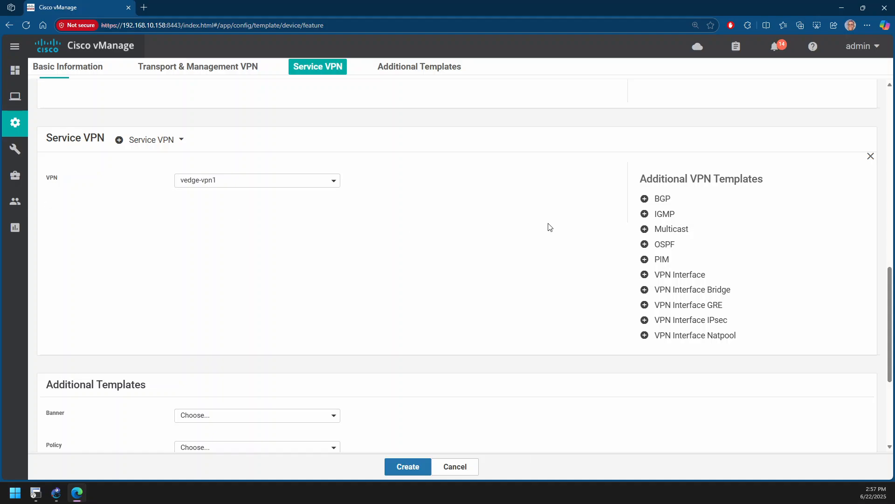
{"action": "left_click", "coordinate": [693, 277]}
{"action": "left_click", "coordinate": [248, 206]}
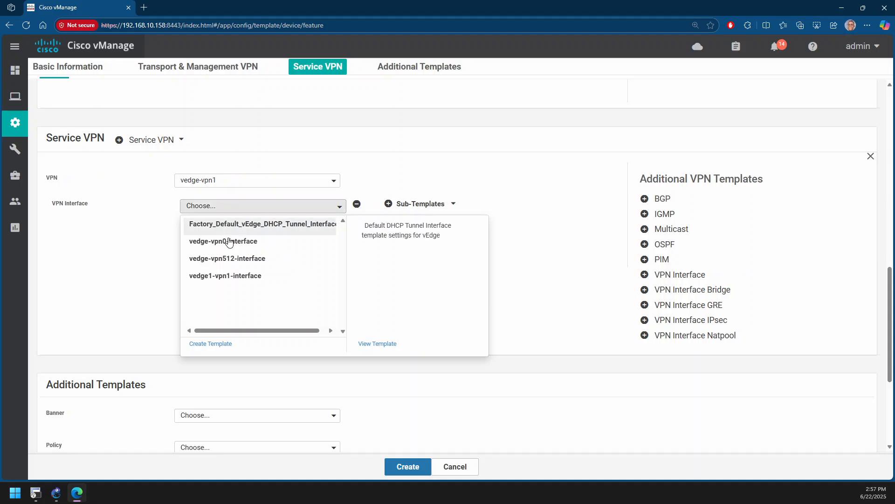
{"action": "left_click", "coordinate": [226, 276]}
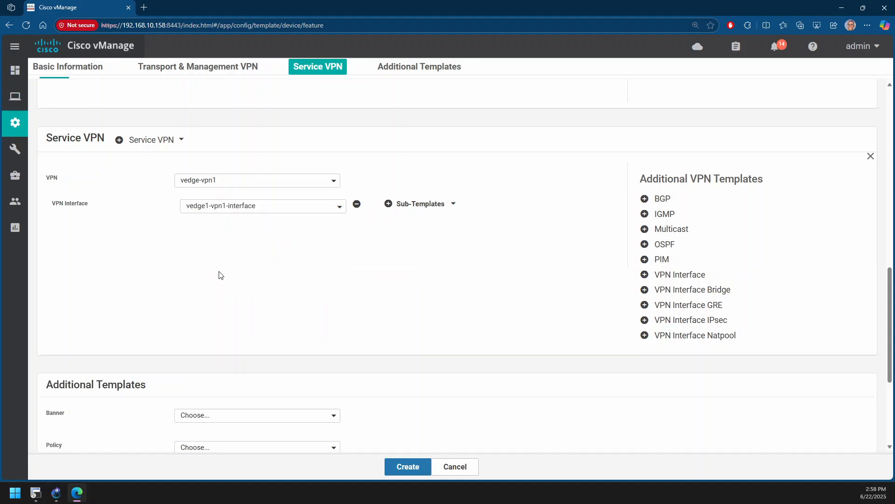
Check the Additional Templates and Basic Information sections, and try to create the VEDGE1 device template
{"action": "scroll", "coordinate": [220, 276], "scroll_direction": "down", "scroll_amount": 4}
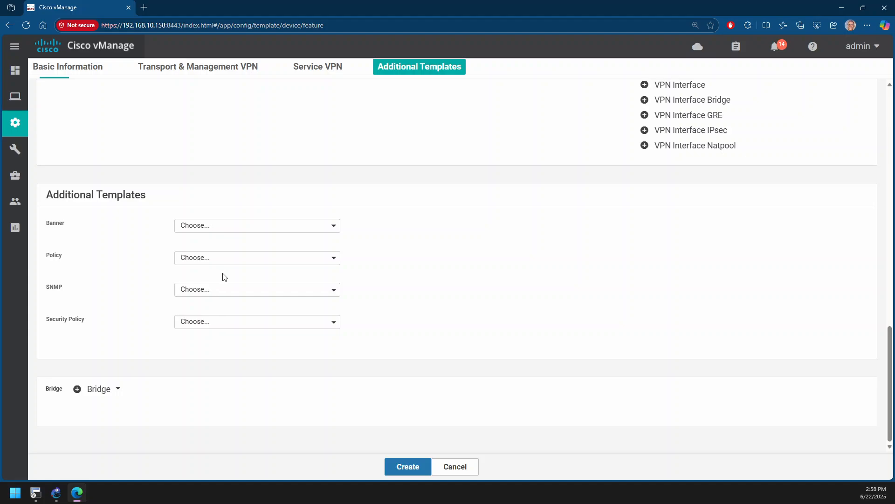
{"action": "scroll", "coordinate": [223, 277], "scroll_direction": "up", "scroll_amount": 15}
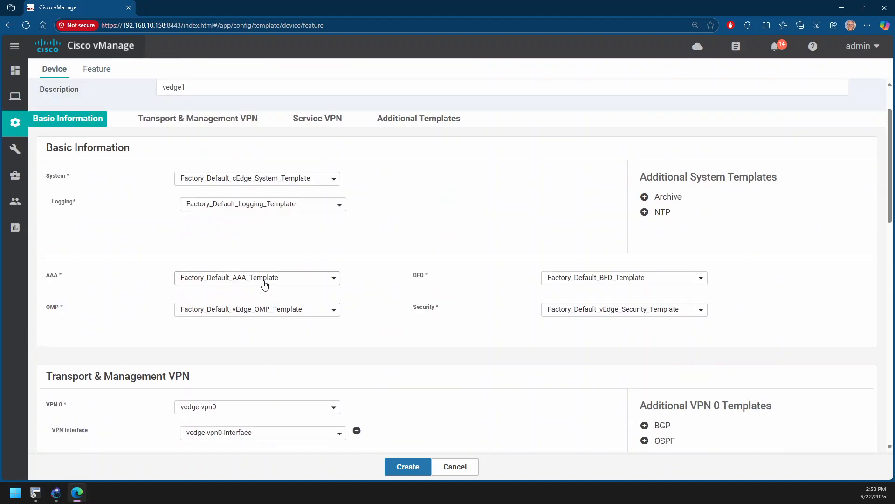
{"action": "left_click", "coordinate": [408, 464]}
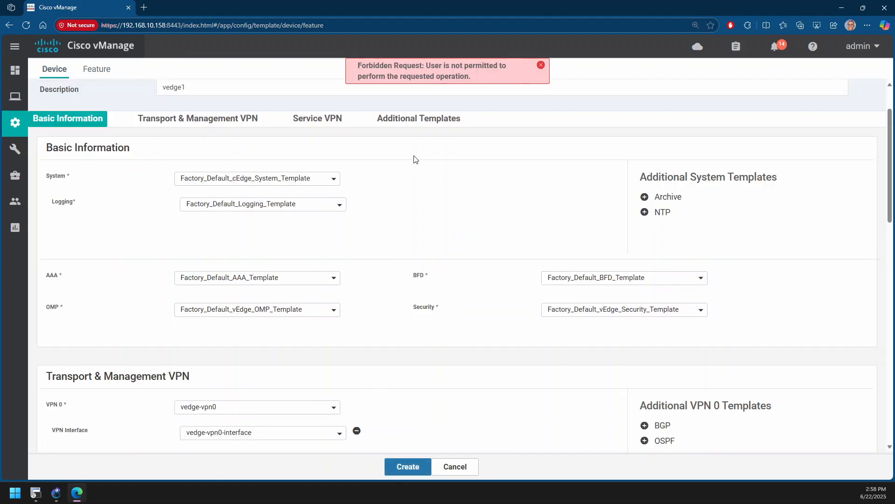
Recheck the device template's settings from its name through the Additional Templates section, and try to create it again
{"action": "scroll", "coordinate": [414, 159], "scroll_direction": "up", "scroll_amount": 2}
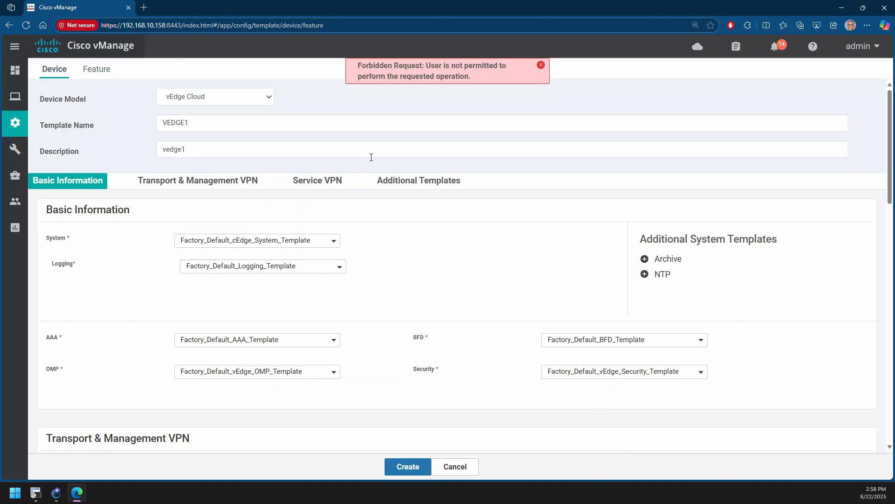
{"action": "scroll", "coordinate": [372, 158], "scroll_direction": "down", "scroll_amount": 12}
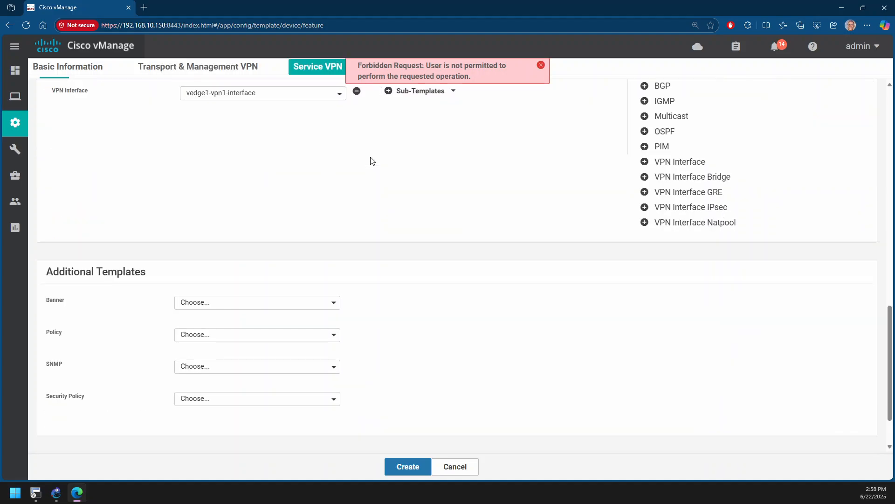
{"action": "scroll", "coordinate": [372, 161], "scroll_direction": "down", "scroll_amount": 2}
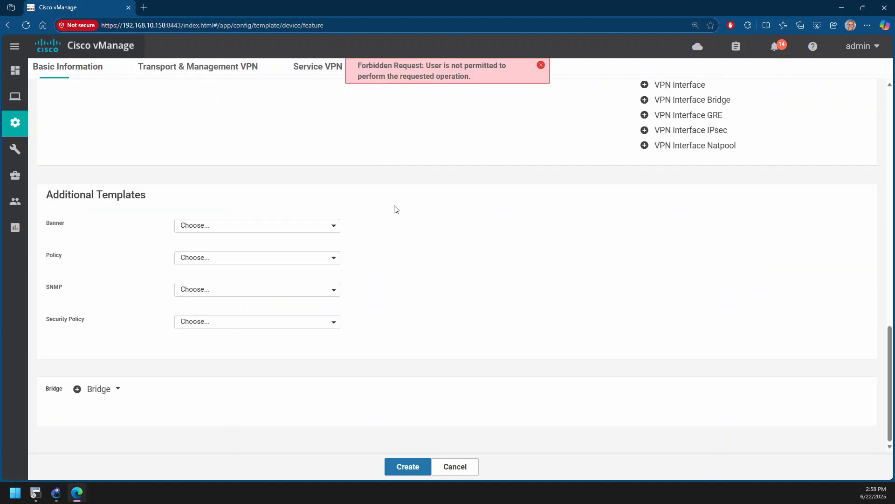
{"action": "scroll", "coordinate": [396, 278], "scroll_direction": "up", "scroll_amount": 4}
{"action": "scroll", "coordinate": [399, 284], "scroll_direction": "down", "scroll_amount": 4}
{"action": "left_click", "coordinate": [398, 467]}
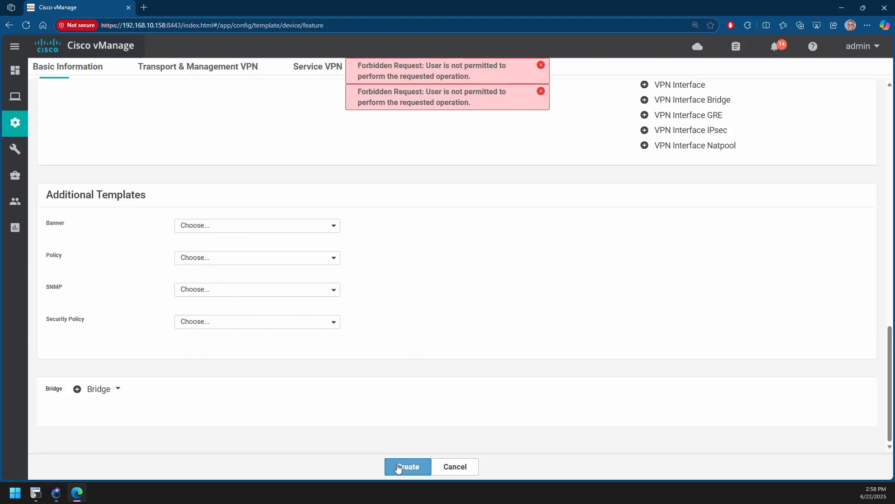
Cancel creating the VEDGE1 device template and look at the SD-WAN topology in GNS3
{"action": "left_click", "coordinate": [474, 466]}
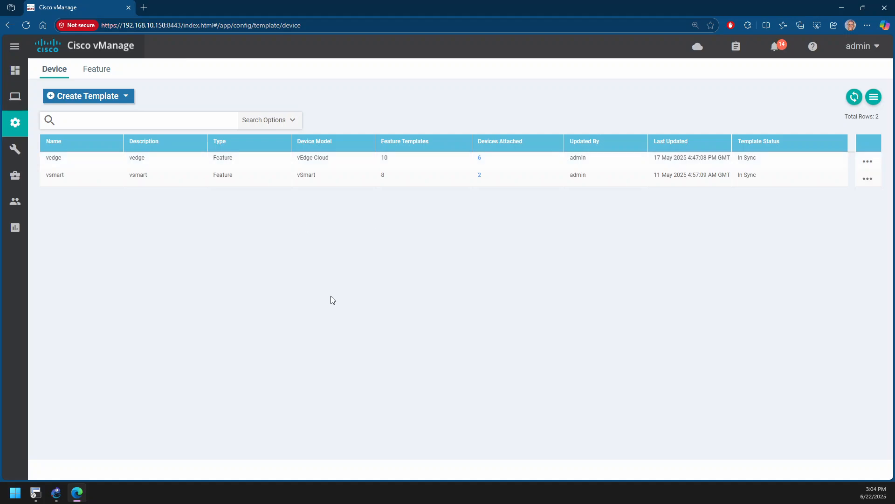
{"action": "left_click", "coordinate": [56, 494]}
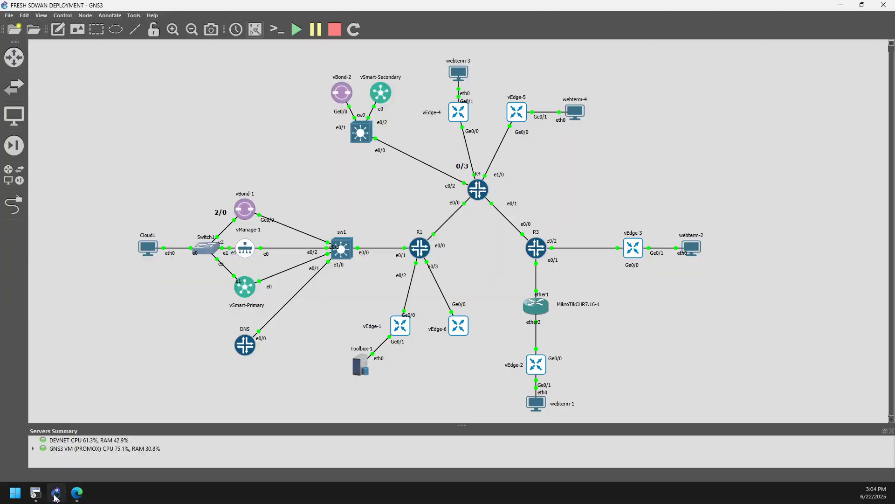
{"action": "left_click", "coordinate": [56, 493]}
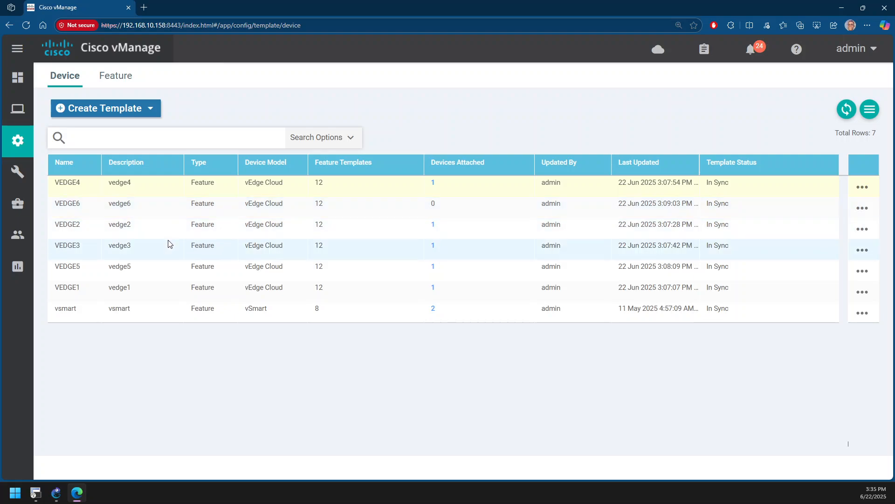
Attach the device vEdge-6-Sakaman to the VEDGE6 device template
{"action": "left_click", "coordinate": [154, 210]}
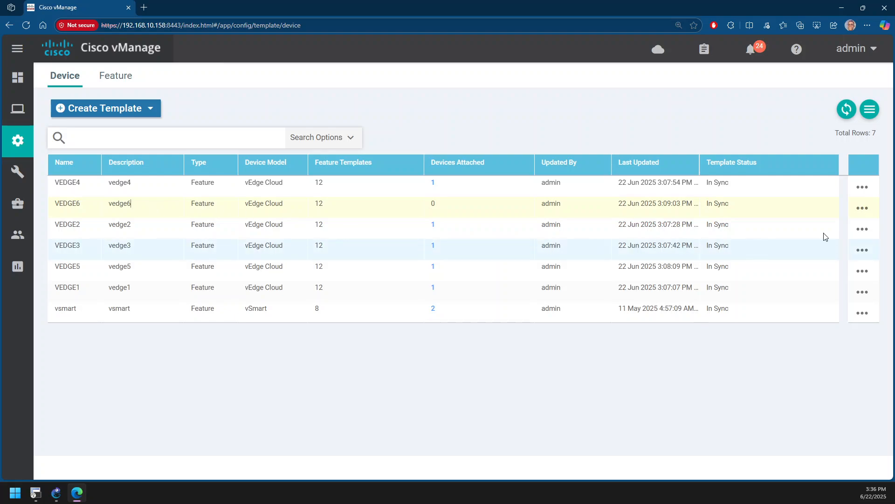
{"action": "left_click", "coordinate": [863, 207]}
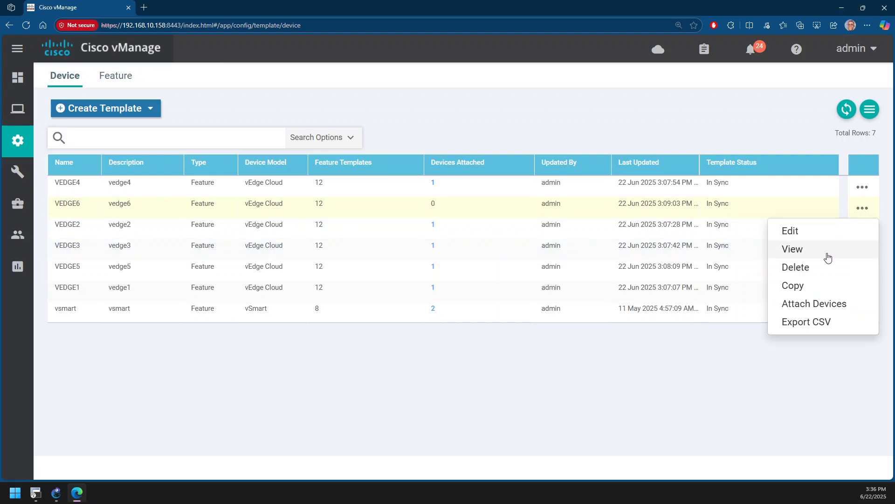
{"action": "left_click", "coordinate": [817, 304]}
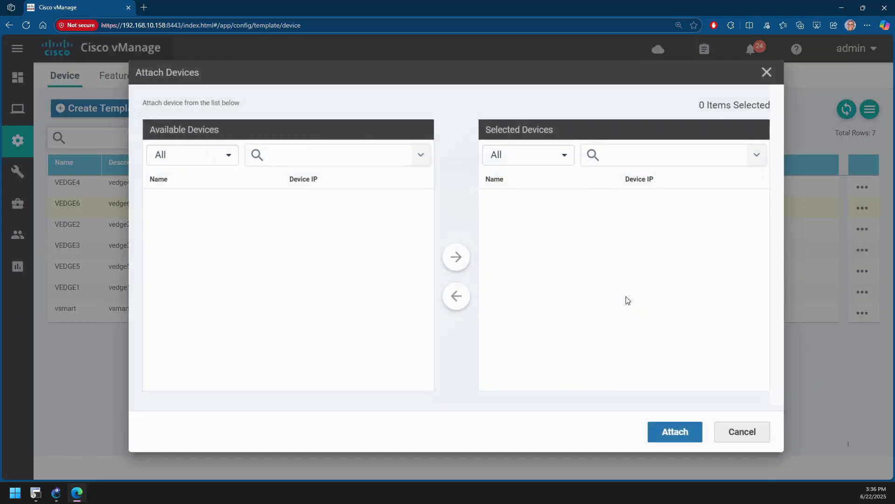
{"action": "left_click", "coordinate": [213, 356]}
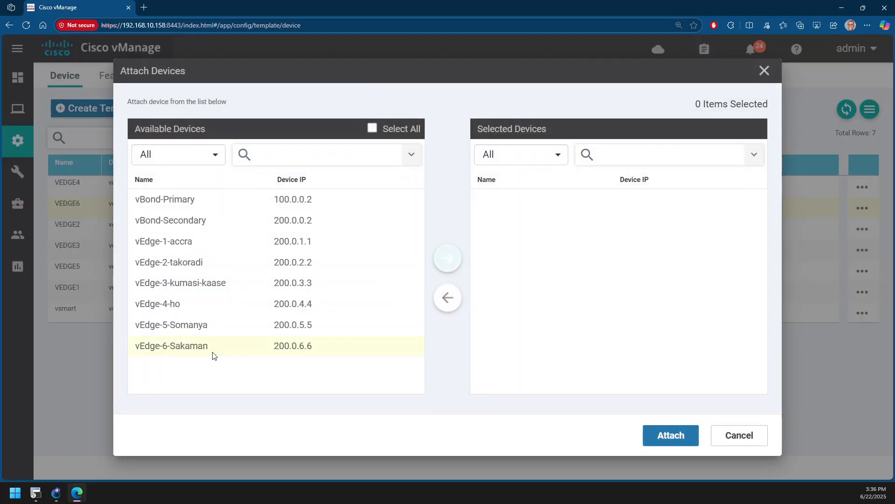
{"action": "left_click", "coordinate": [448, 258]}
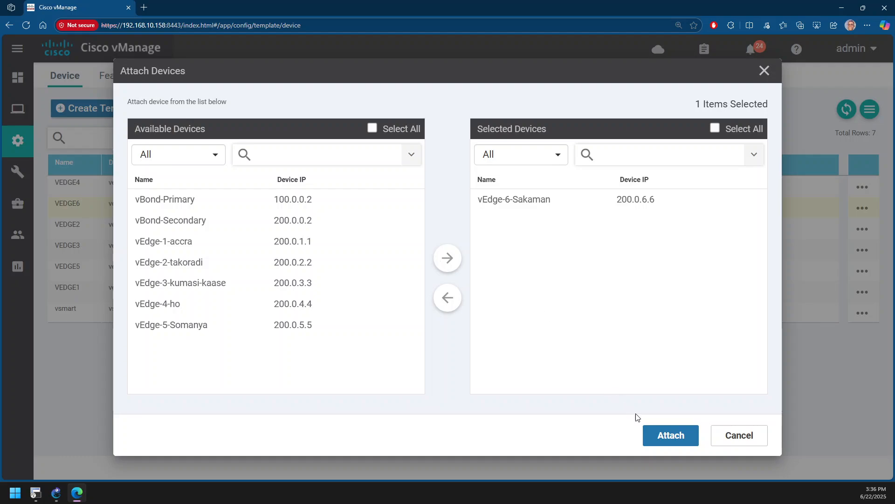
{"action": "left_click", "coordinate": [664, 437]}
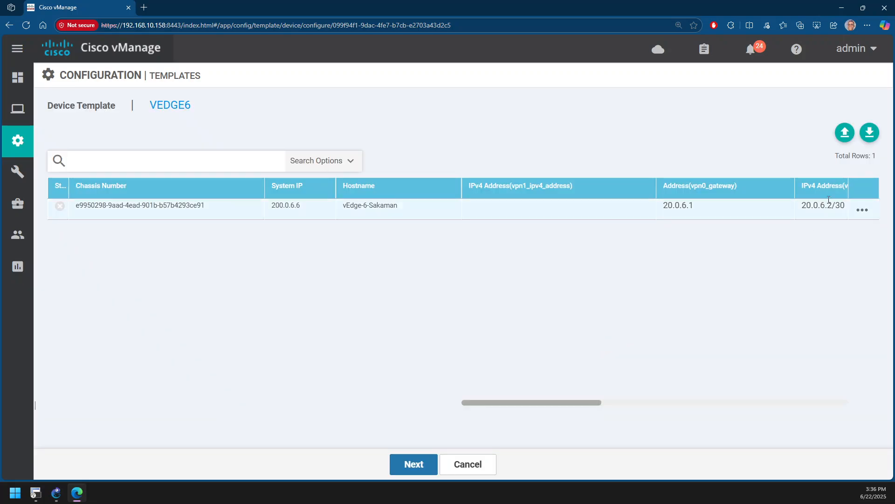
Set the vpn1_ipv4_address variable of vEdge-6-Sakaman to 172.16.6.1/24 and update its device template values
{"action": "left_click", "coordinate": [862, 209]}
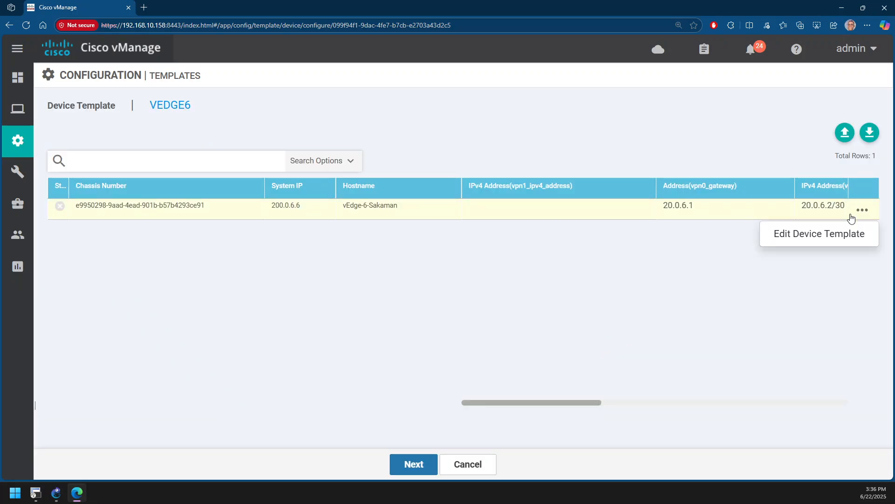
{"action": "left_click", "coordinate": [835, 234]}
{"action": "left_click", "coordinate": [477, 376]}
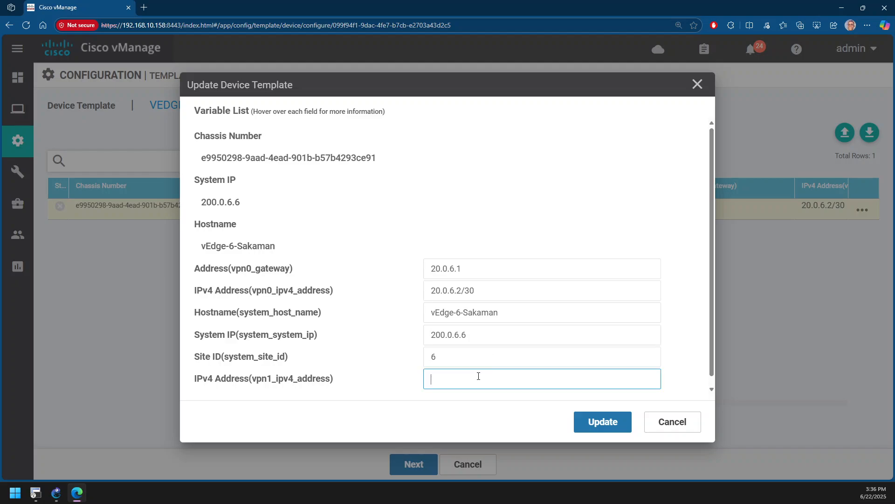
{"action": "type", "text": "172.16"}
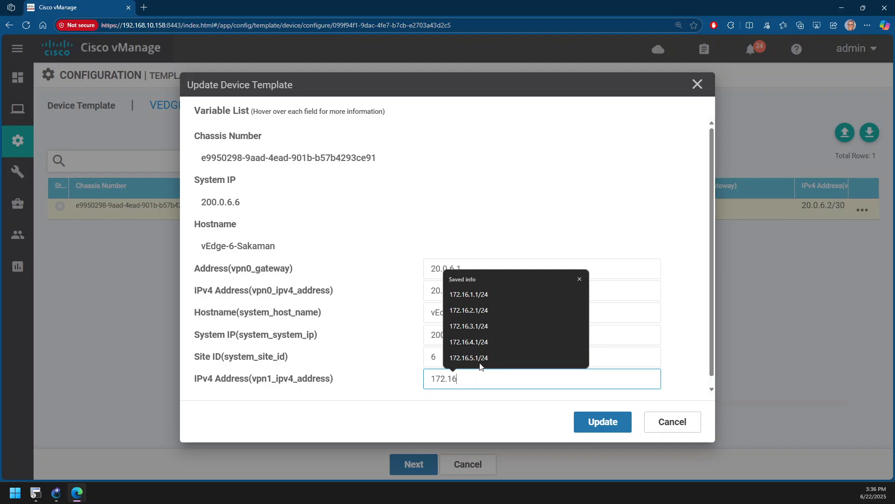
{"action": "left_click", "coordinate": [472, 359]}
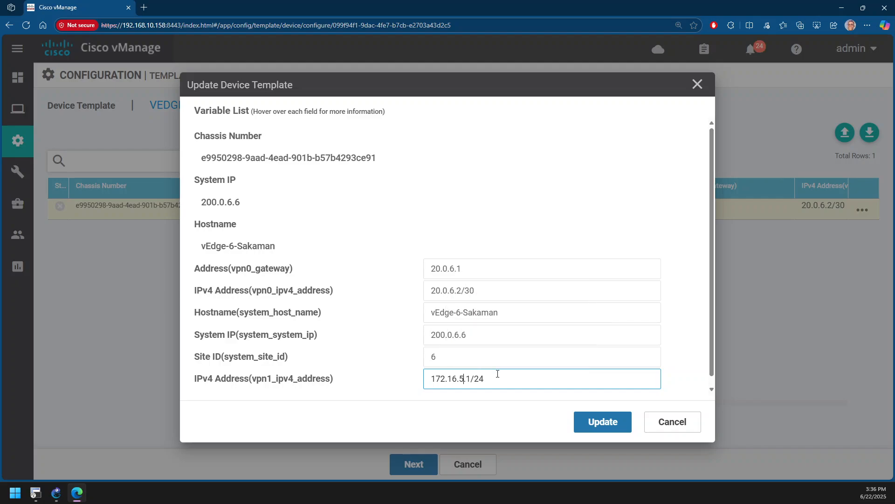
{"action": "key", "text": "BackSpace"}
{"action": "type", "text": "6"}
{"action": "left_click", "coordinate": [600, 422]}
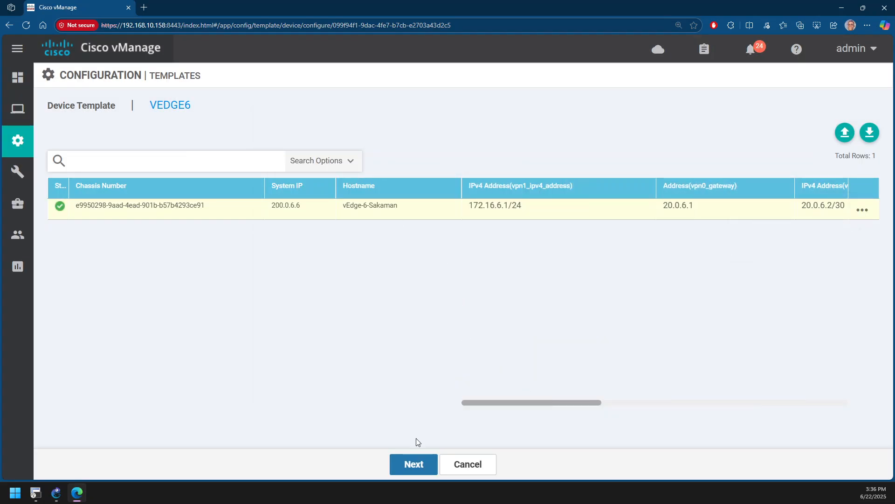
Review the local and new configuration side by side for vEdge-6-Sakaman, down to the VPN 1 section, and configure the device
{"action": "left_click", "coordinate": [414, 463]}
{"action": "left_click", "coordinate": [191, 198]}
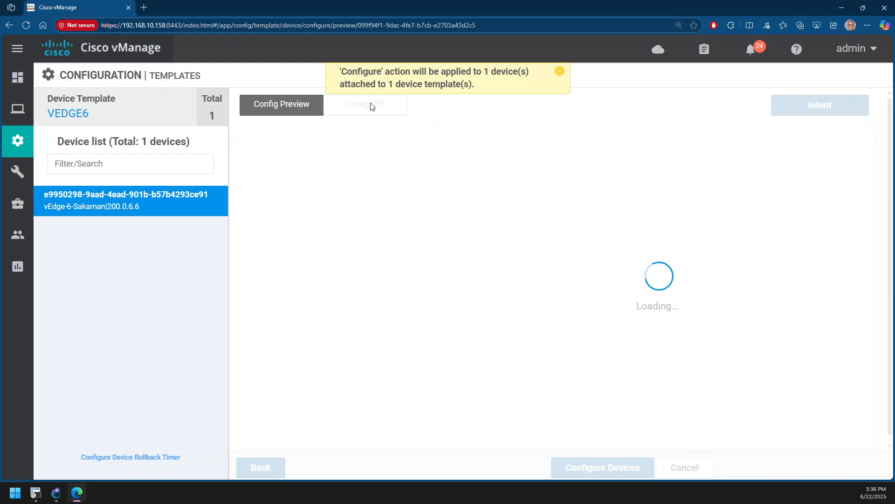
{"action": "left_click", "coordinate": [560, 72]}
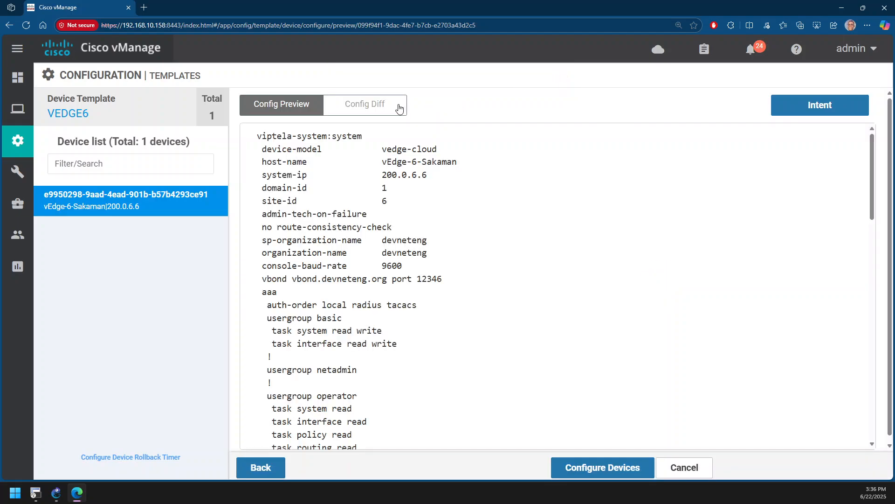
{"action": "left_click", "coordinate": [378, 105]}
{"action": "left_click", "coordinate": [708, 105]}
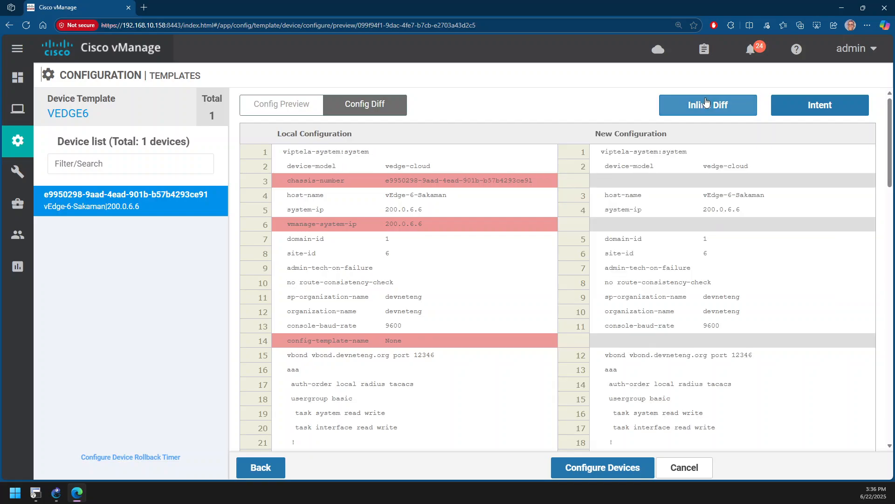
{"action": "scroll", "coordinate": [565, 208], "scroll_direction": "down", "scroll_amount": 5}
{"action": "scroll", "coordinate": [562, 205], "scroll_direction": "down", "scroll_amount": 15}
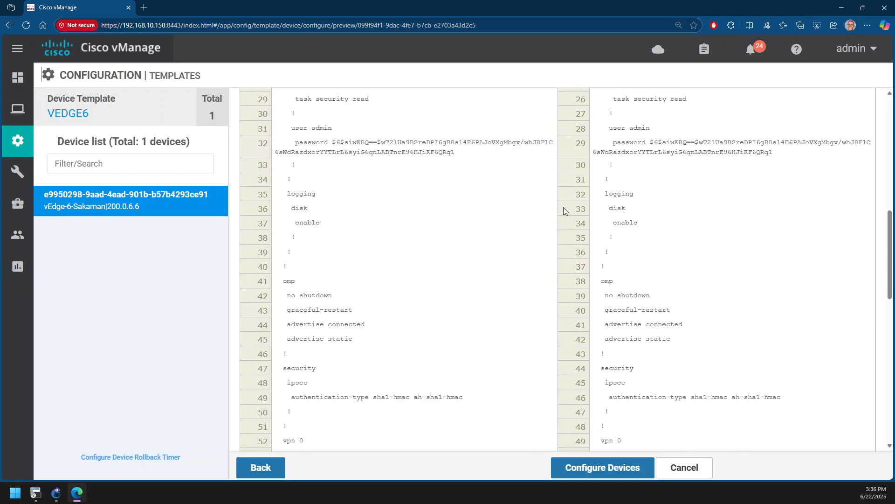
{"action": "scroll", "coordinate": [559, 215], "scroll_direction": "down", "scroll_amount": 3}
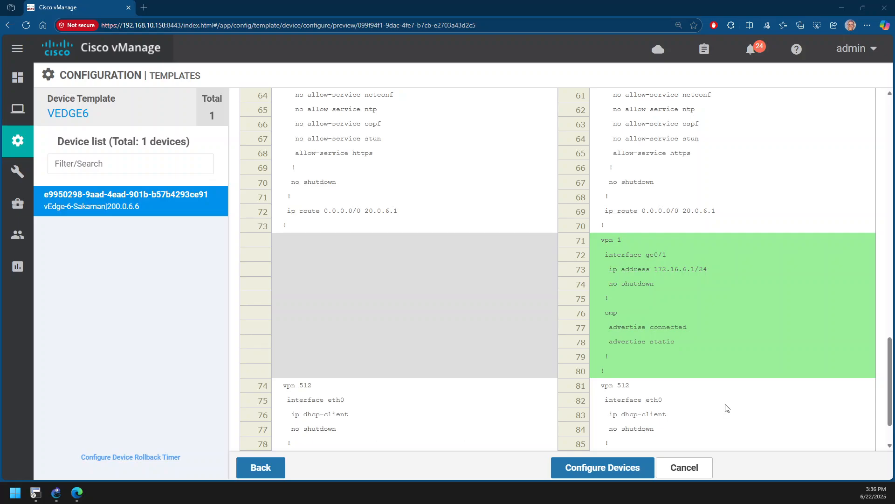
{"action": "left_click", "coordinate": [619, 464]}
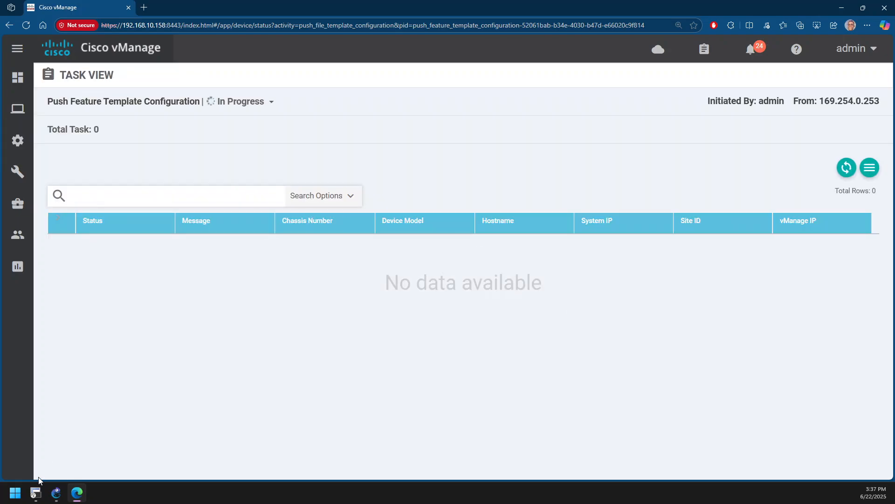
Switch to GNS3 and mark the service side of each vEdge router in the topology with short red strokes
{"action": "left_click", "coordinate": [56, 492]}
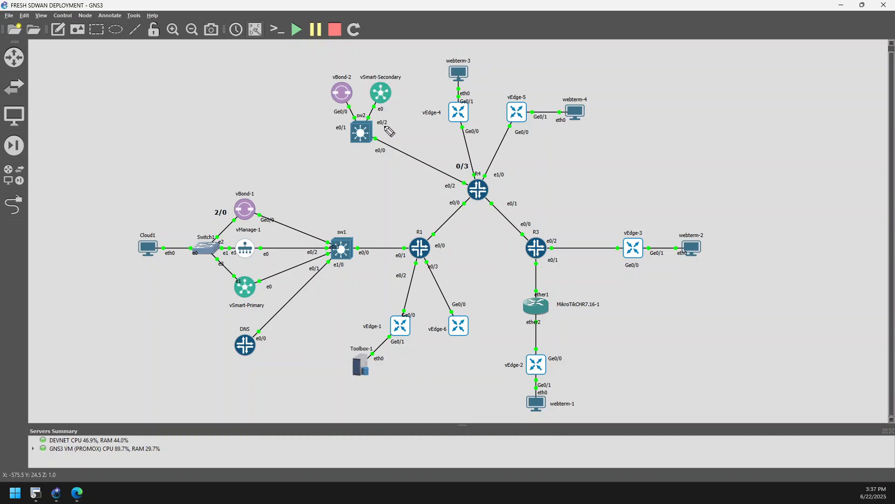
{"action": "left_click", "coordinate": [455, 91]}
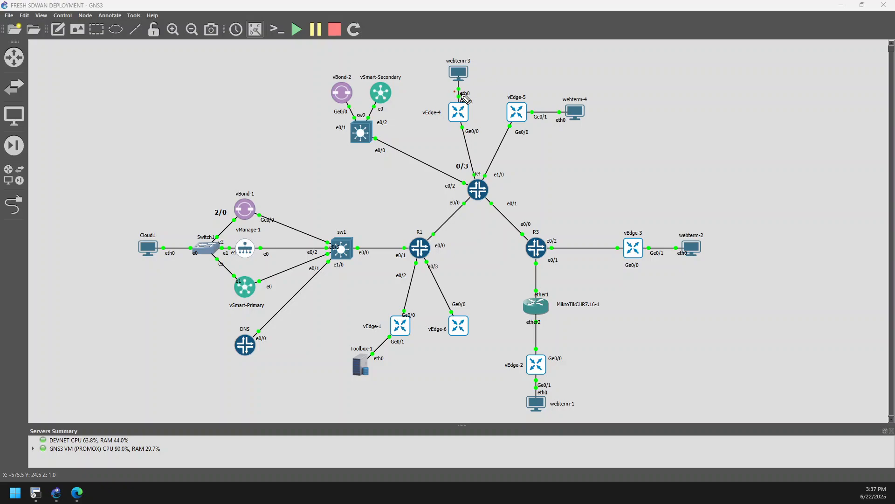
{"action": "left_click_drag", "start_coordinate": [464, 96], "coordinate": [453, 94]}
{"action": "left_click_drag", "start_coordinate": [545, 117], "coordinate": [554, 105]}
{"action": "left_click_drag", "start_coordinate": [670, 241], "coordinate": [659, 255]}
{"action": "left_click_drag", "start_coordinate": [527, 389], "coordinate": [544, 383]}
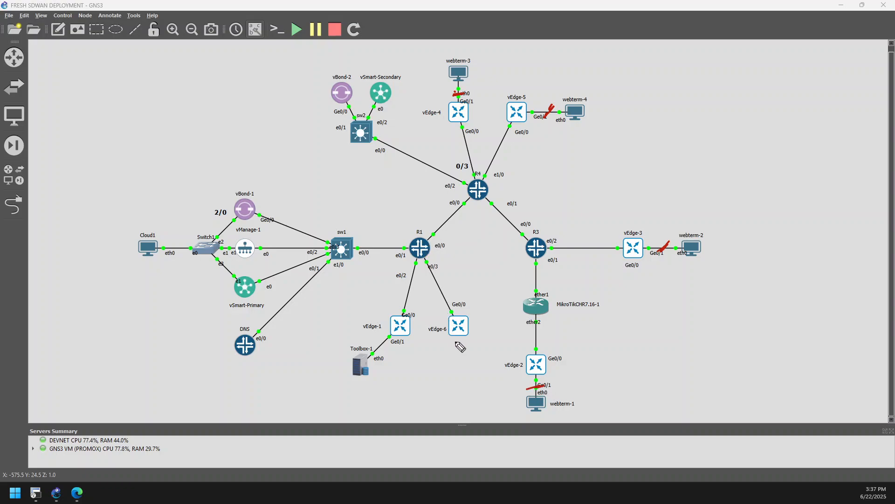
{"action": "left_click_drag", "start_coordinate": [464, 339], "coordinate": [456, 342]}
{"action": "left_click_drag", "start_coordinate": [379, 340], "coordinate": [390, 344]}
Return to vManage's task view and erase all the red pen marks from the screen
{"action": "left_click", "coordinate": [77, 494]}
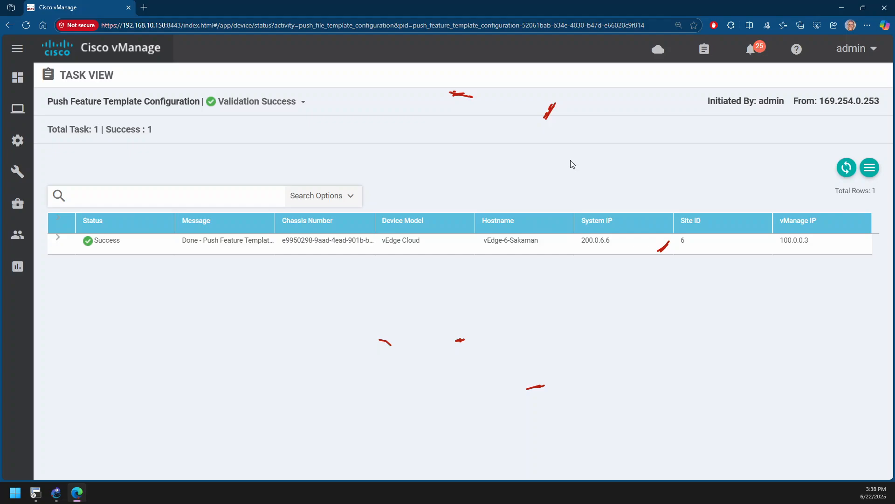
{"action": "left_click_drag", "start_coordinate": [522, 115], "coordinate": [541, 115]}
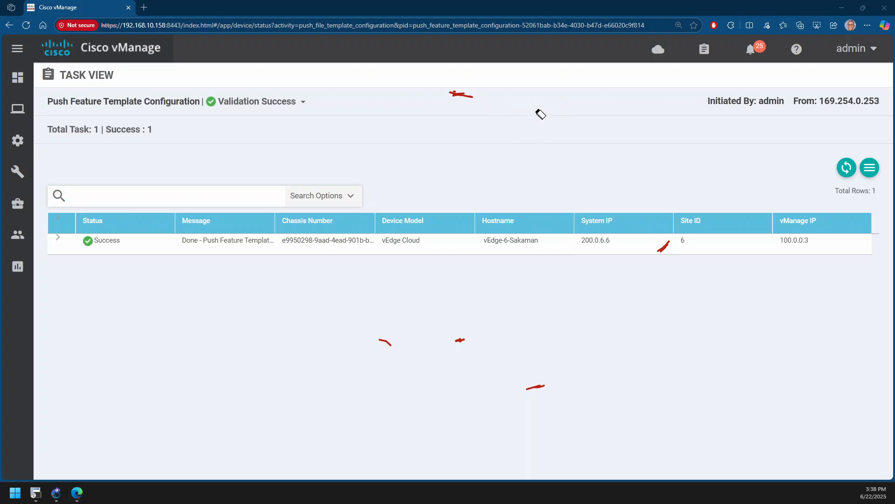
{"action": "left_click", "coordinate": [468, 93]}
{"action": "left_click", "coordinate": [404, 342]}
{"action": "left_click", "coordinate": [461, 340]}
{"action": "left_click", "coordinate": [536, 387]}
{"action": "left_click", "coordinate": [664, 247]}
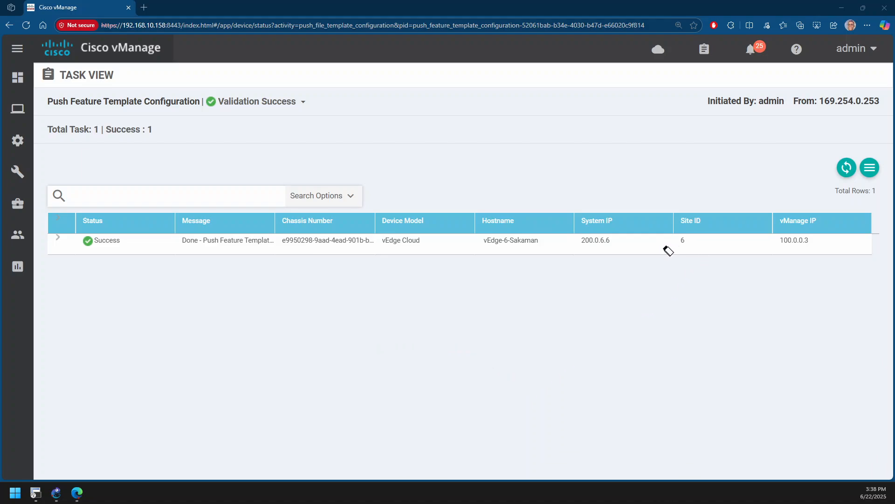
{"action": "key", "text": "Escape"}
Look at the WAN Edge device list and open the network monitoring page
{"action": "mouse_move", "coordinate": [22, 140]}
{"action": "left_click", "coordinate": [54, 174]}
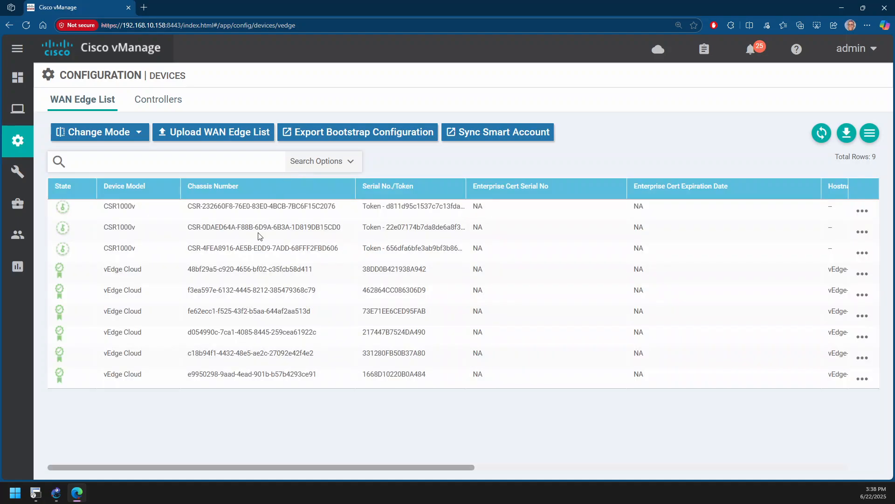
{"action": "mouse_move", "coordinate": [23, 144]}
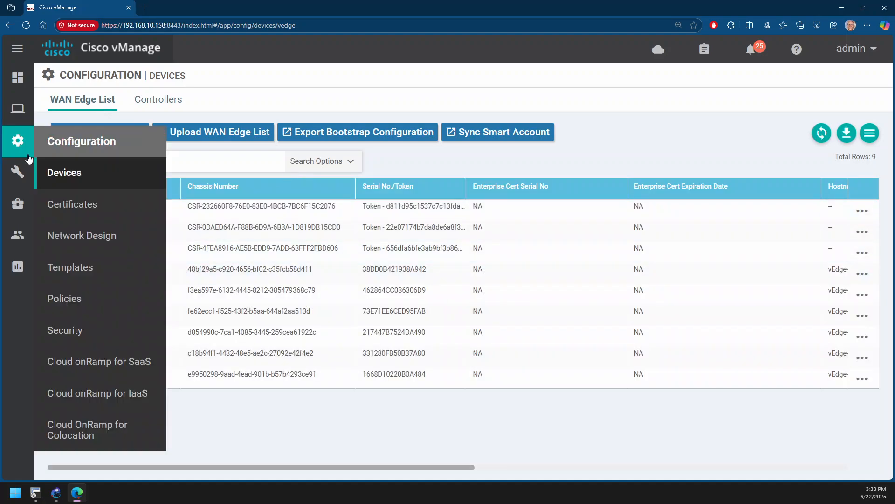
{"action": "mouse_move", "coordinate": [19, 109]}
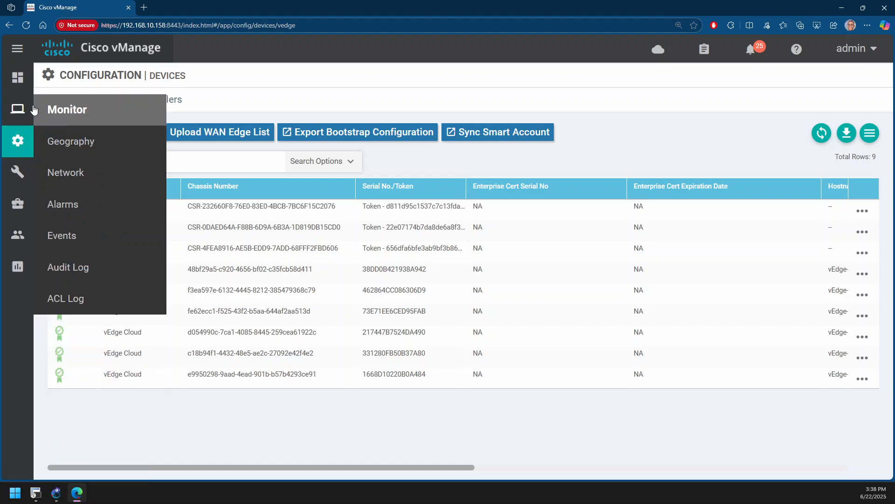
{"action": "left_click", "coordinate": [70, 172]}
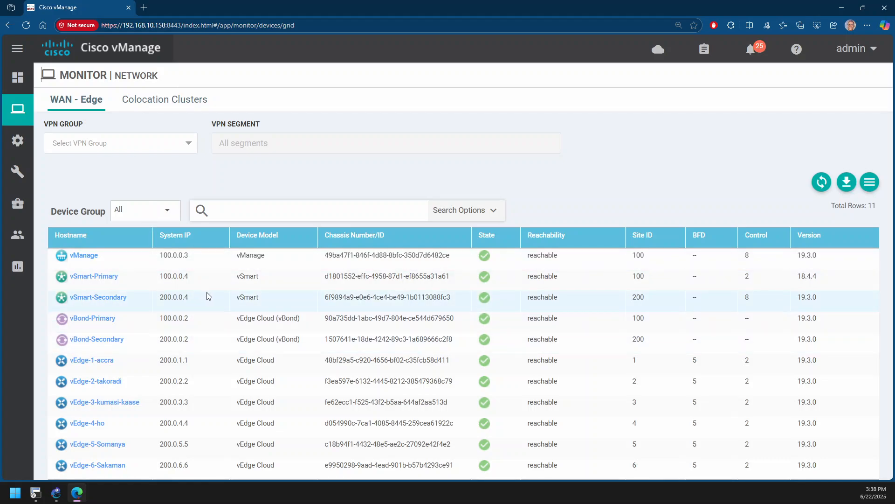
Open the real-time monitoring view of vEdge-1-accra
{"action": "left_click", "coordinate": [85, 361]}
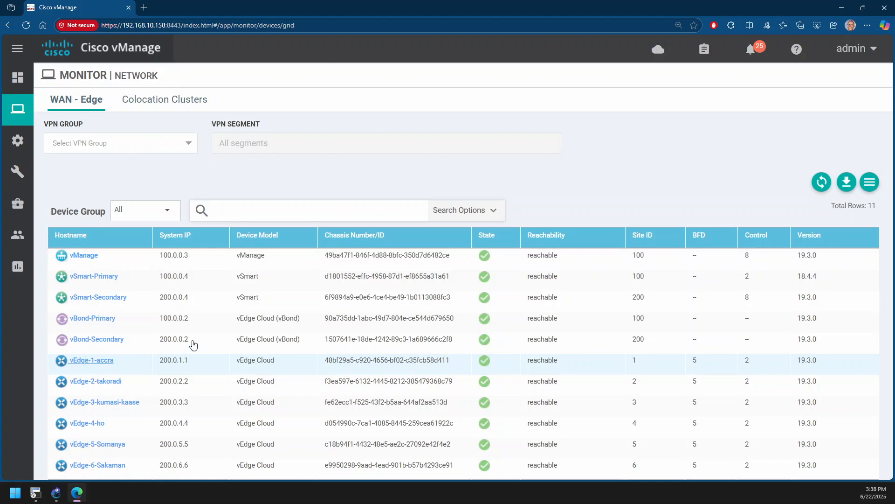
{"action": "scroll", "coordinate": [126, 252], "scroll_direction": "down", "scroll_amount": 5}
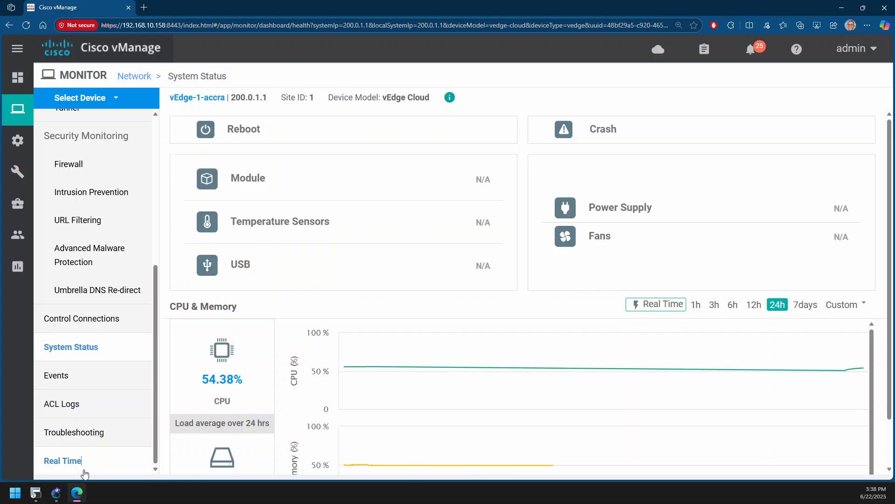
{"action": "left_click", "coordinate": [84, 472]}
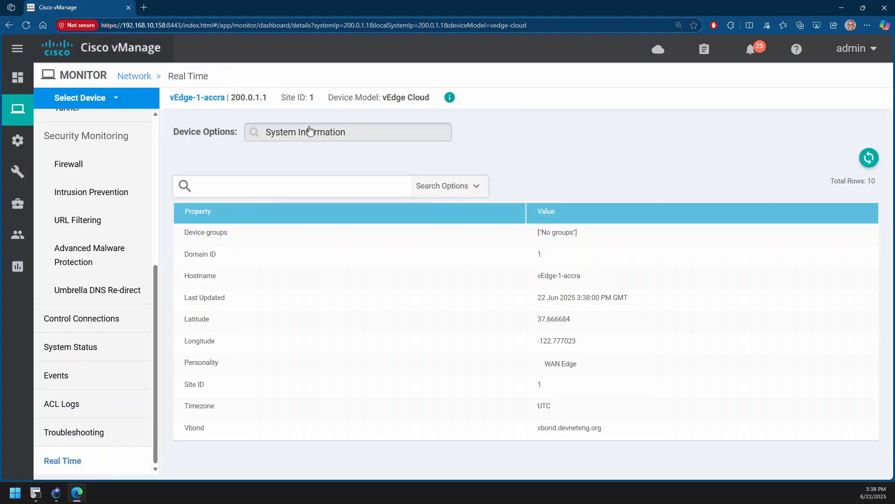
Display the OMP Received Routes of vEdge-1-accra without applying a filter
{"action": "left_click", "coordinate": [310, 131]}
{"action": "type", "text": "omp"}
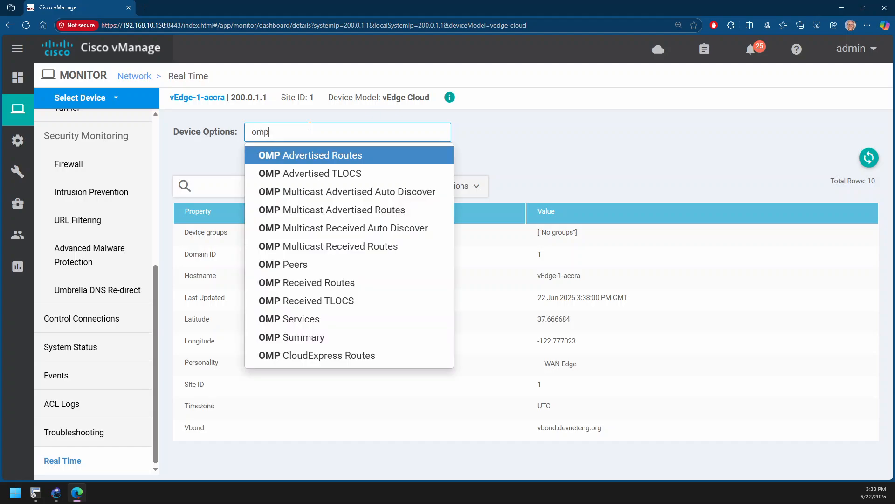
{"action": "key", "text": "Down"}
{"action": "key", "text": "Down"}
{"action": "key", "text": "Down"}
{"action": "key", "text": "Down"}
{"action": "key", "text": "Down"}
{"action": "key", "text": "Down"}
{"action": "key", "text": "Down"}
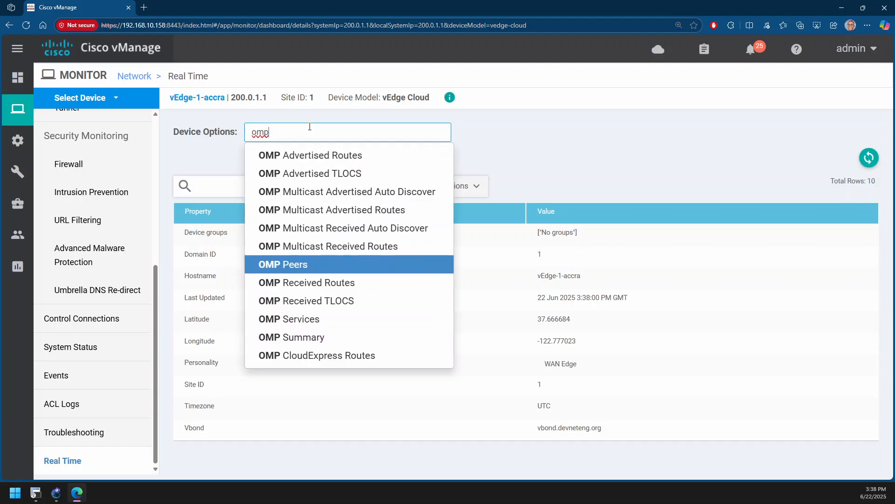
{"action": "key", "text": "Return"}
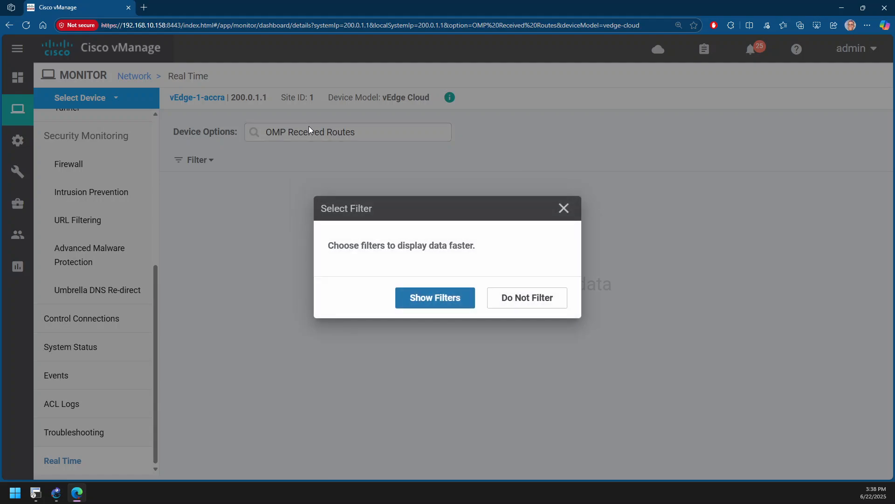
{"action": "left_click", "coordinate": [516, 299]}
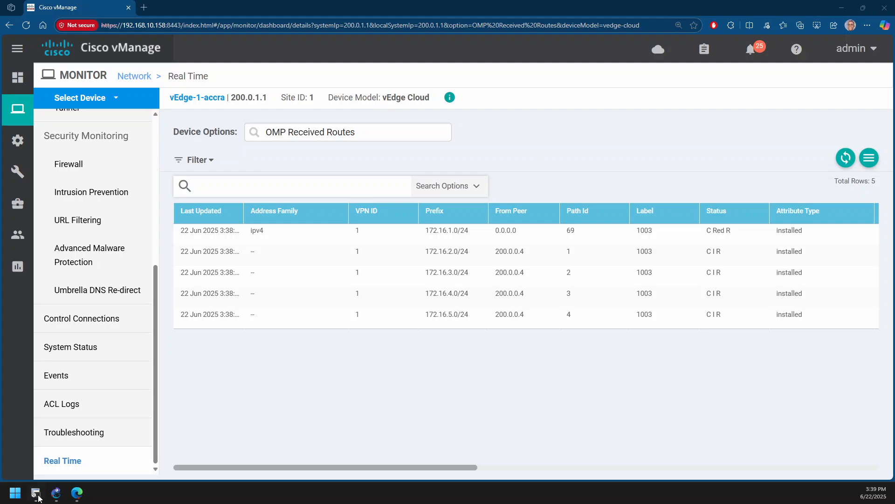
Switch to GNS3 and look at vEdge-4 in the topology
{"action": "left_click", "coordinate": [56, 494]}
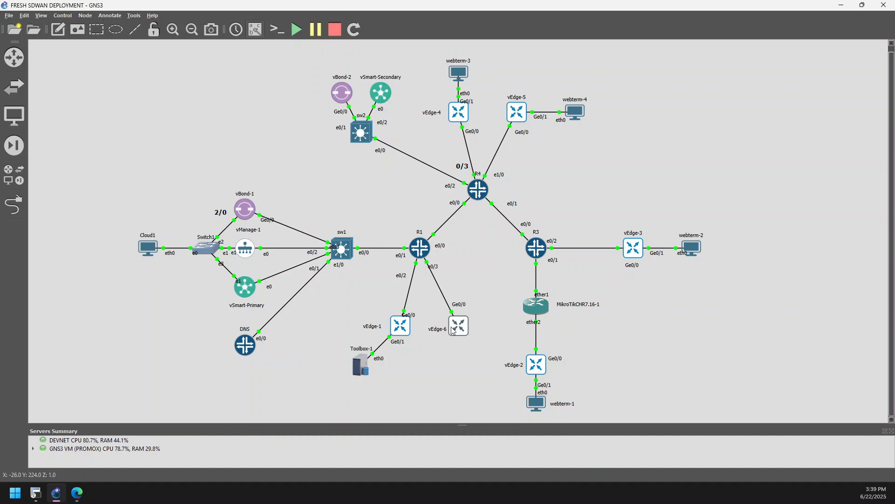
{"action": "double_click", "coordinate": [461, 115]}
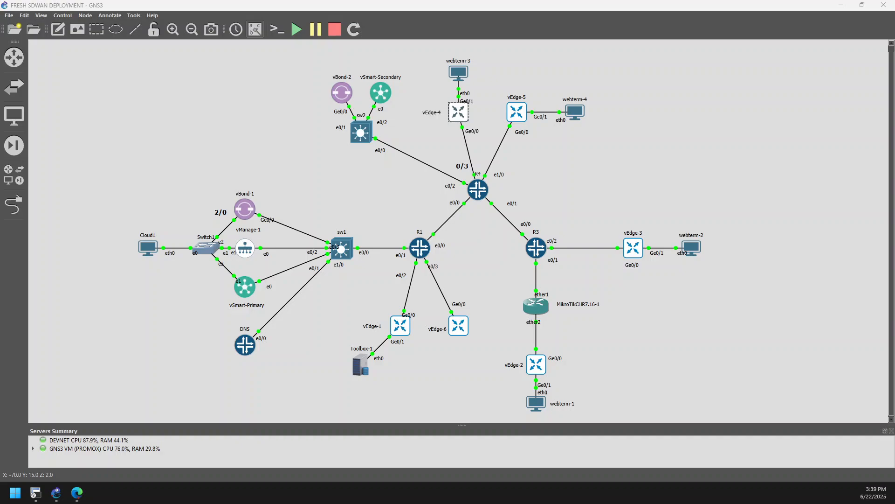
{"action": "left_click", "coordinate": [290, 125]}
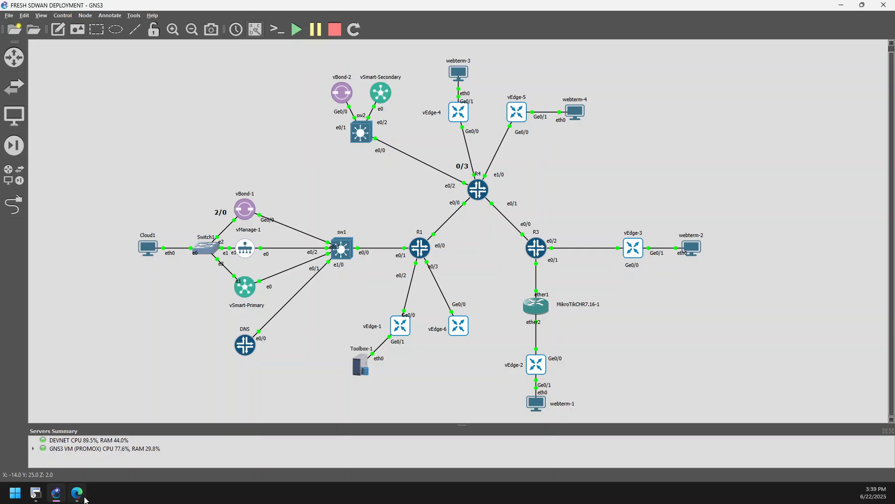
Return to vManage and compare the received prefixes 172.16.2.0/24 to 172.16.5.0/24 with the sites in the GNS3 topology
{"action": "left_click", "coordinate": [83, 498]}
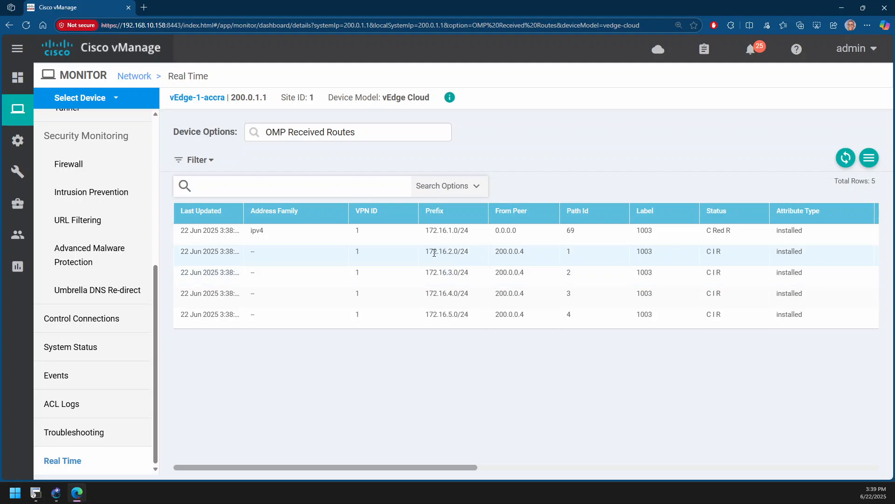
{"action": "left_click_drag", "start_coordinate": [426, 251], "coordinate": [465, 316]}
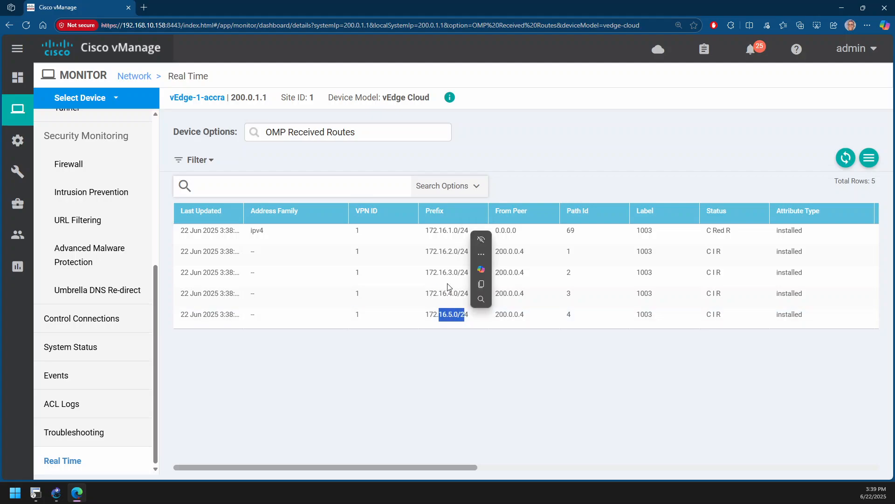
{"action": "left_click", "coordinate": [56, 492]}
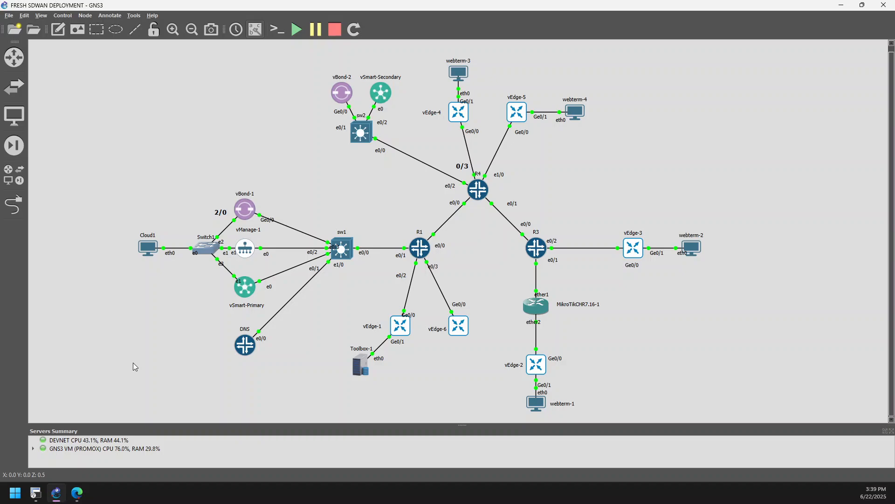
{"action": "left_click", "coordinate": [77, 493]}
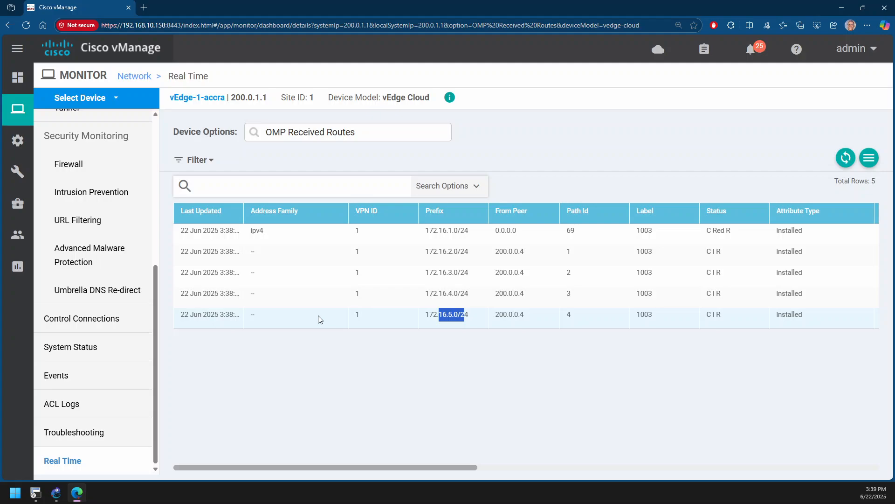
Change the monitored device to vEdge-6-Sakaman, show its OMP received routes unfiltered, and examine the prefixes
{"action": "left_click", "coordinate": [211, 98]}
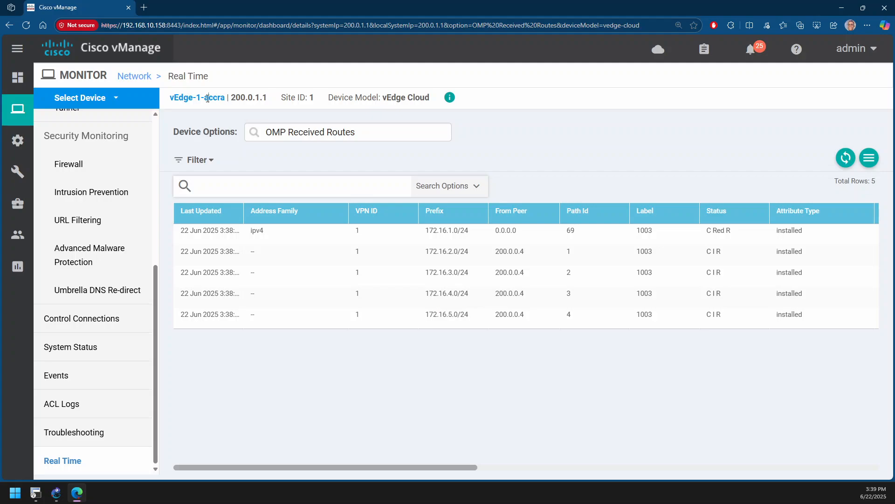
{"action": "left_click", "coordinate": [103, 99]}
{"action": "scroll", "coordinate": [186, 374], "scroll_direction": "down", "scroll_amount": 2}
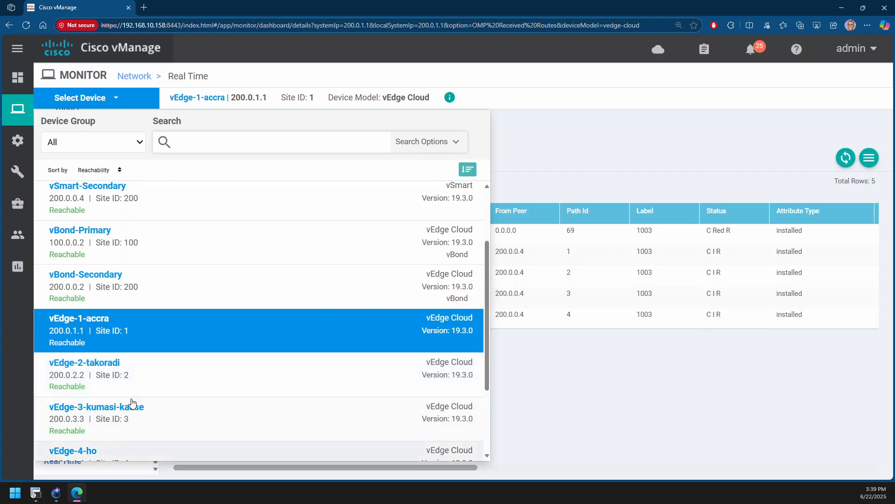
{"action": "scroll", "coordinate": [130, 406], "scroll_direction": "down", "scroll_amount": 3}
{"action": "left_click", "coordinate": [126, 427]}
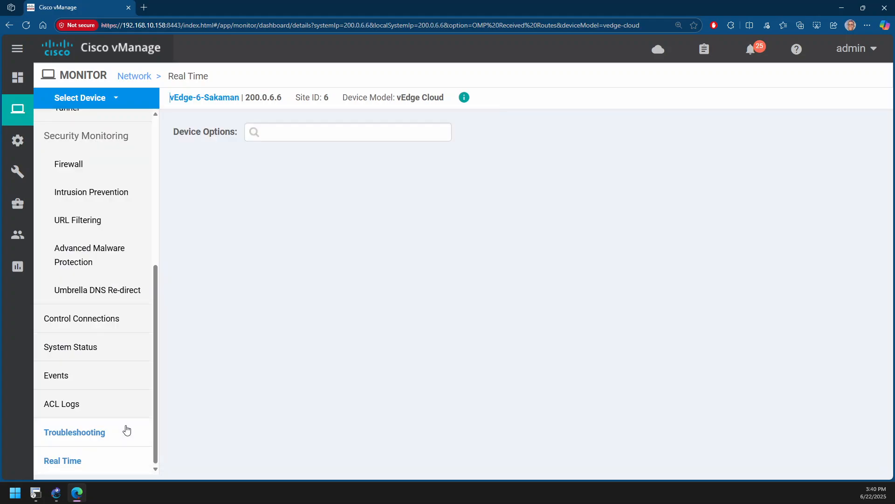
{"action": "left_click", "coordinate": [515, 299]}
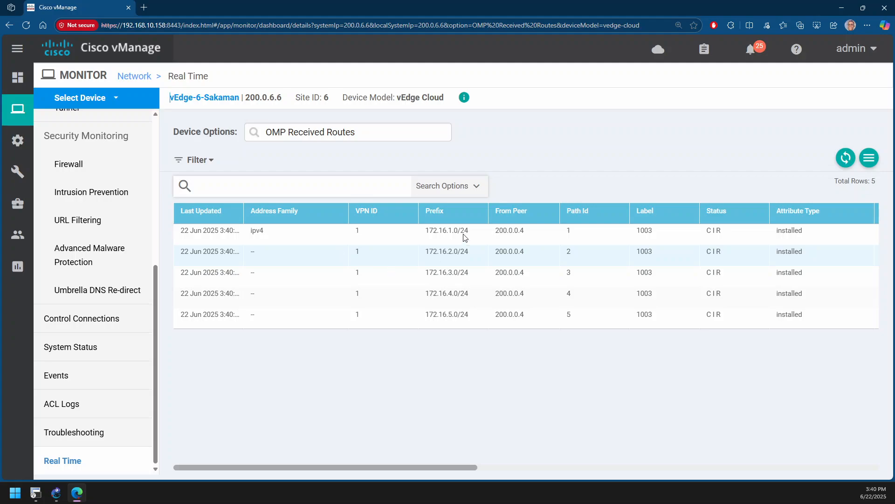
{"action": "left_click_drag", "start_coordinate": [434, 230], "coordinate": [465, 315]}
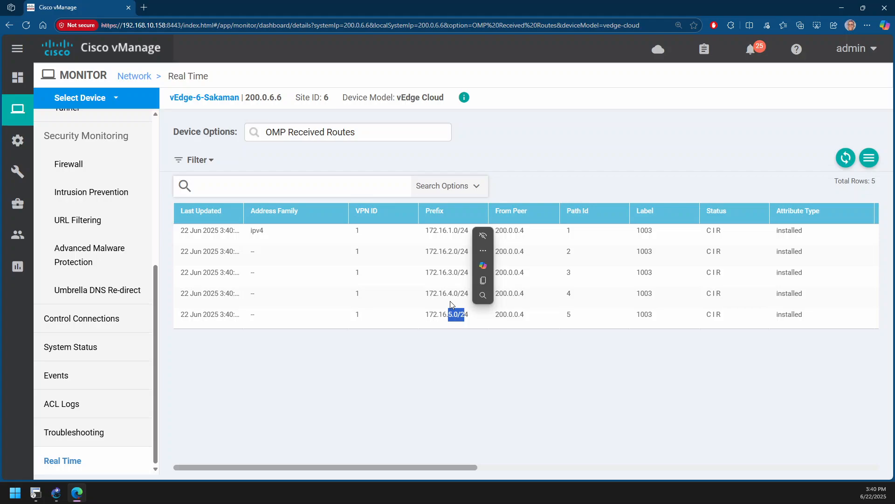
Open the Trace Route troubleshooting tool for vEdge-6-Sakaman and set the destination IP to 172.16.1.1
{"action": "left_click", "coordinate": [96, 429]}
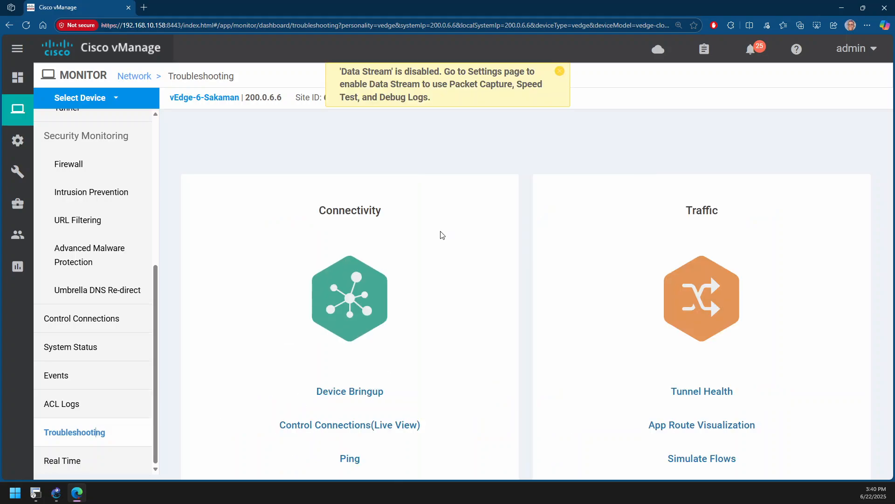
{"action": "key", "text": "ctrl+minus"}
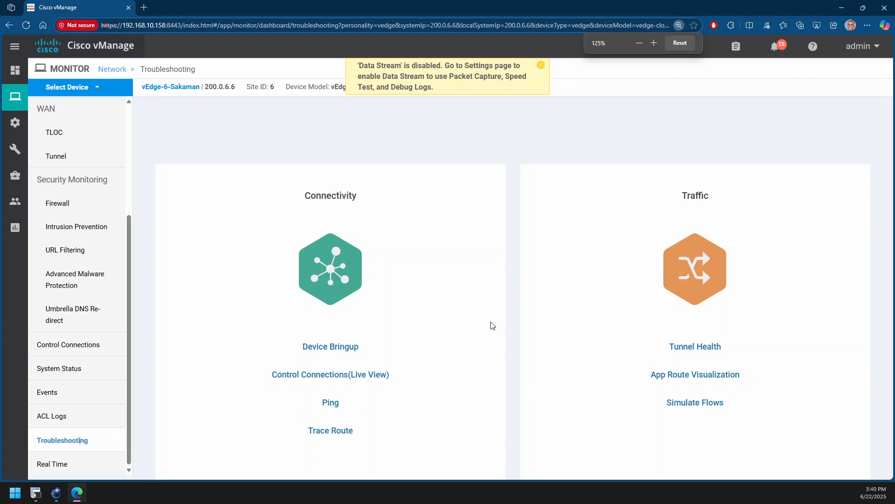
{"action": "left_click", "coordinate": [339, 430]}
{"action": "left_click", "coordinate": [126, 125]}
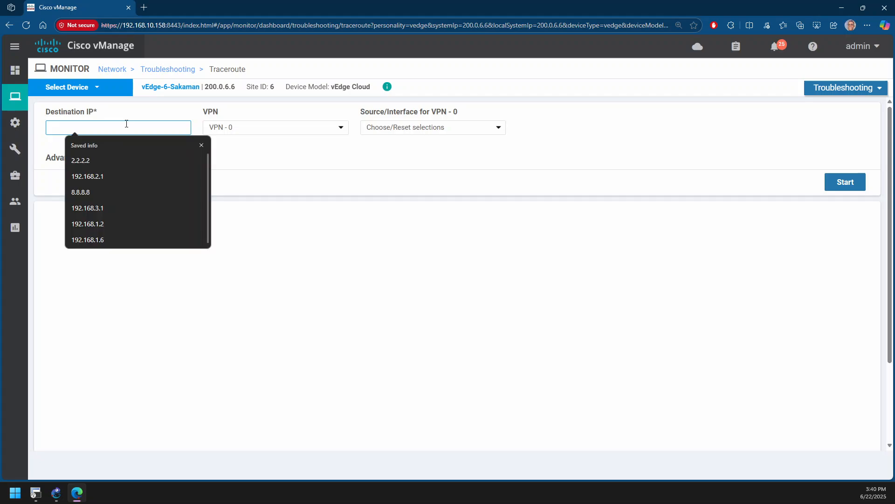
{"action": "type", "text": "172.156"}
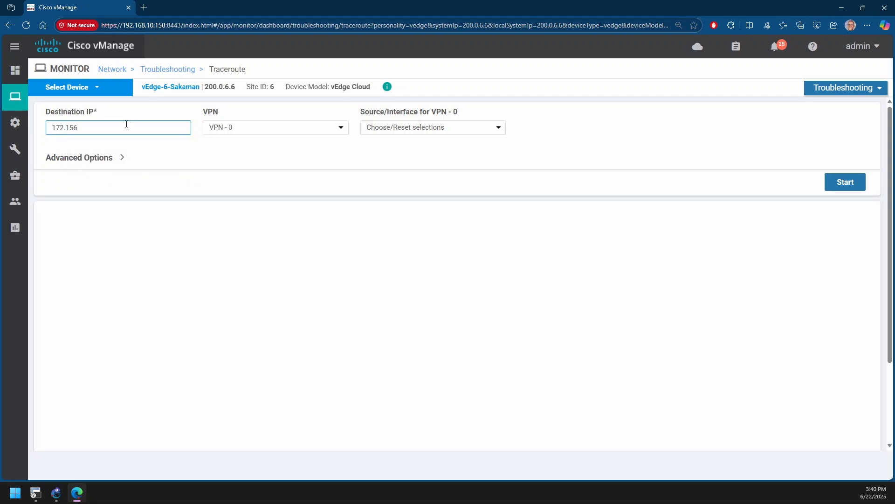
{"action": "key", "text": "BackSpace"}
{"action": "key", "text": "BackSpace"}
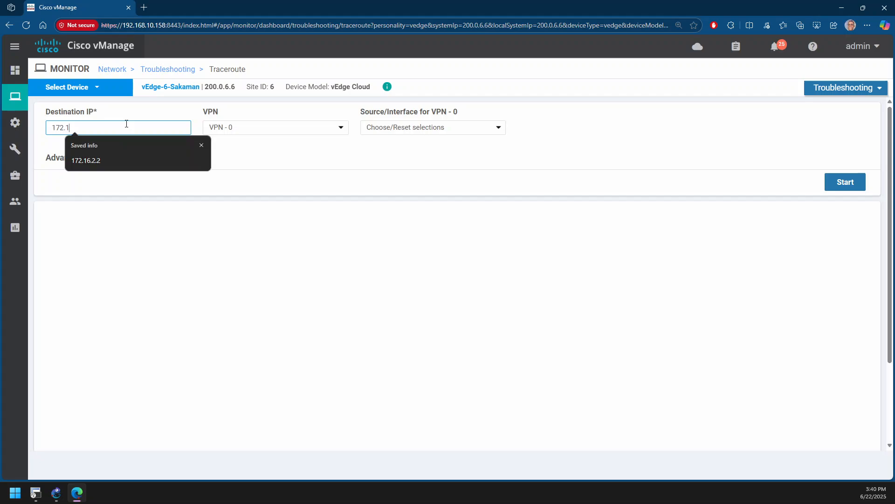
{"action": "type", "text": "6.1.1"}
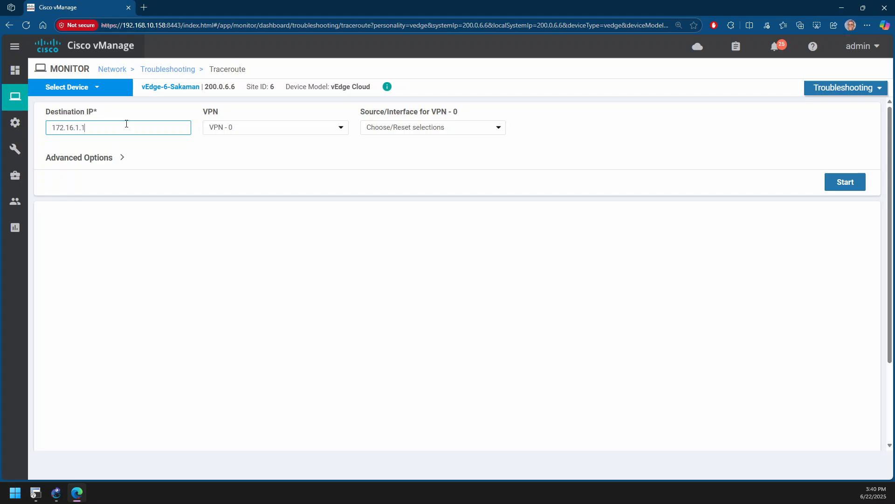
Run the traceroute in VPN 1 from source interface ge0/1 (172.16.6.1) and review its output
{"action": "left_click", "coordinate": [244, 128]}
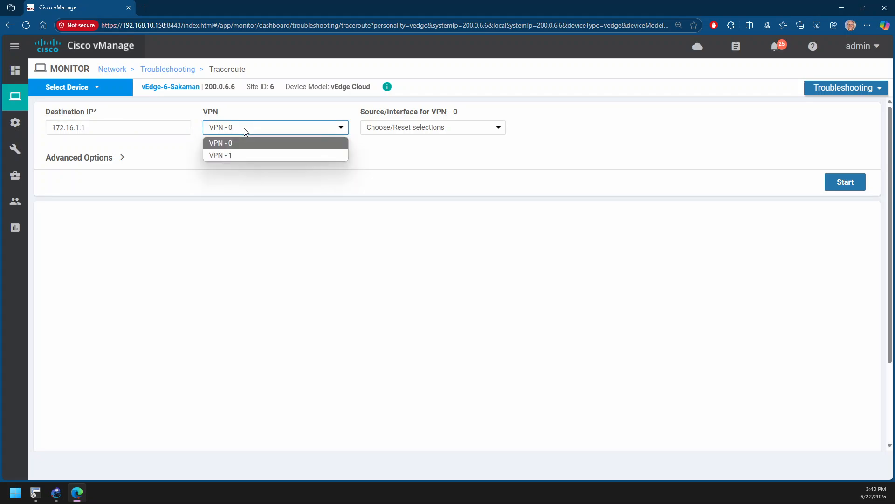
{"action": "left_click", "coordinate": [242, 154]}
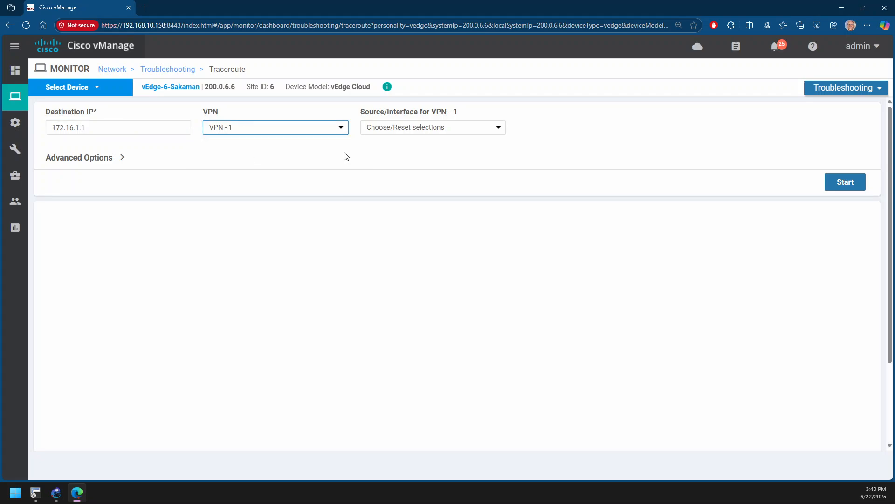
{"action": "left_click", "coordinate": [402, 133]}
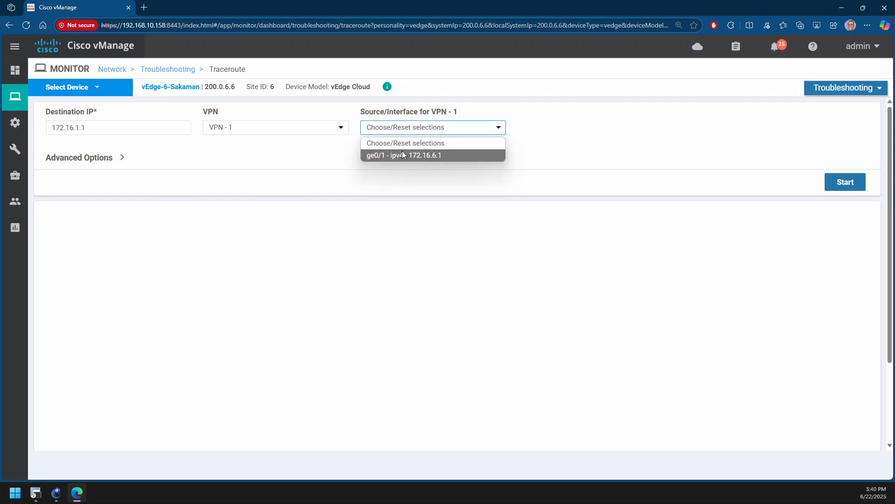
{"action": "left_click", "coordinate": [404, 154]}
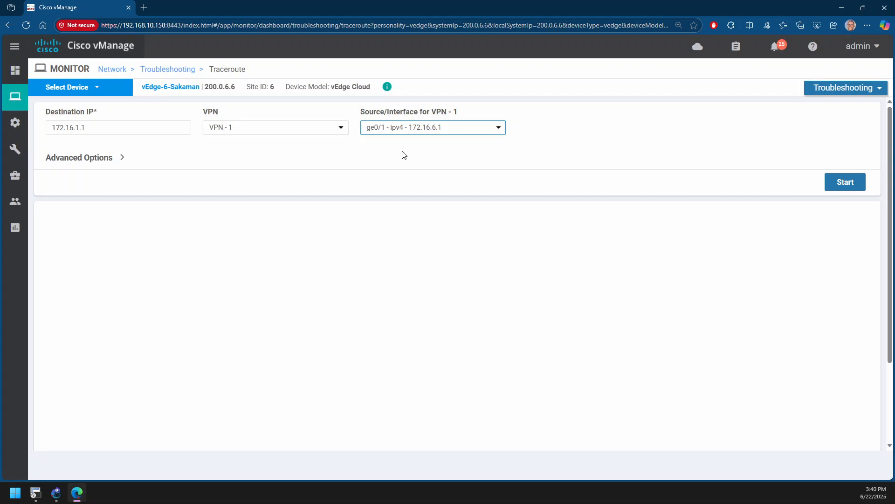
{"action": "left_click", "coordinate": [835, 182]}
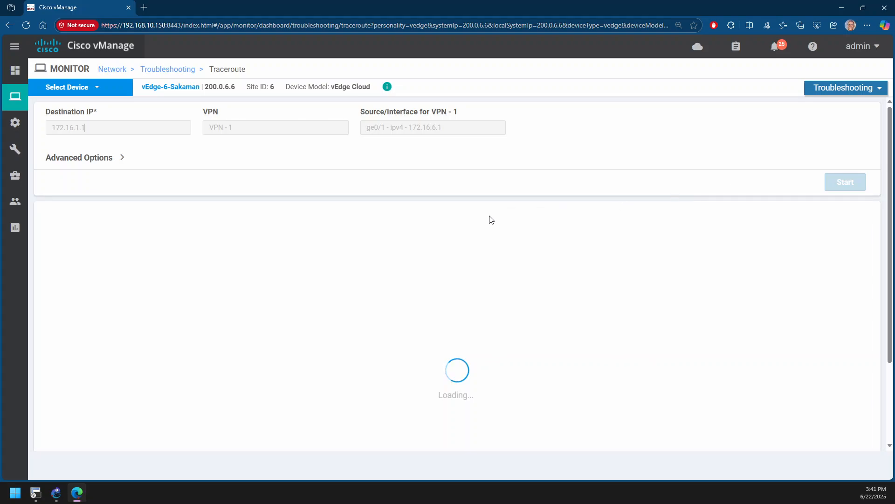
{"action": "scroll", "coordinate": [488, 219], "scroll_direction": "down", "scroll_amount": 2}
{"action": "scroll", "coordinate": [488, 222], "scroll_direction": "up", "scroll_amount": 2}
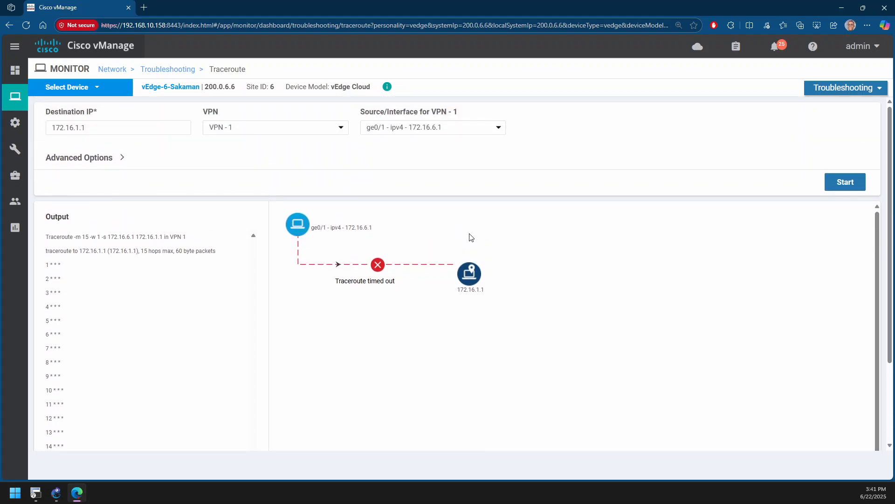
Change the traceroute device to vEdge-5-Somanya and look over its empty traceroute page
{"action": "left_click", "coordinate": [91, 88]}
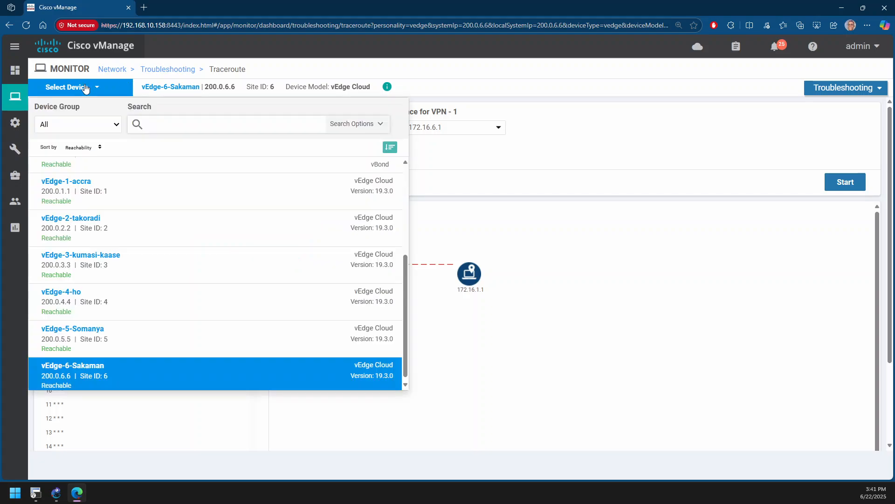
{"action": "left_click", "coordinate": [83, 341]}
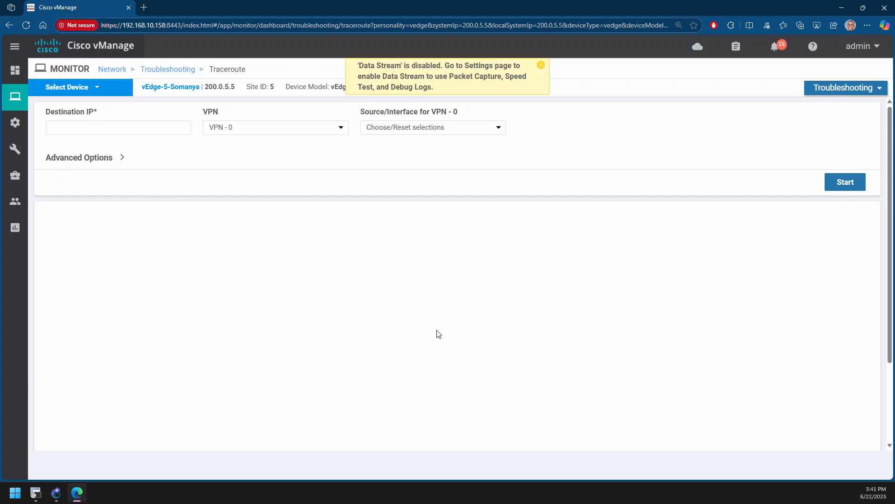
{"action": "scroll", "coordinate": [437, 334], "scroll_direction": "down", "scroll_amount": 3}
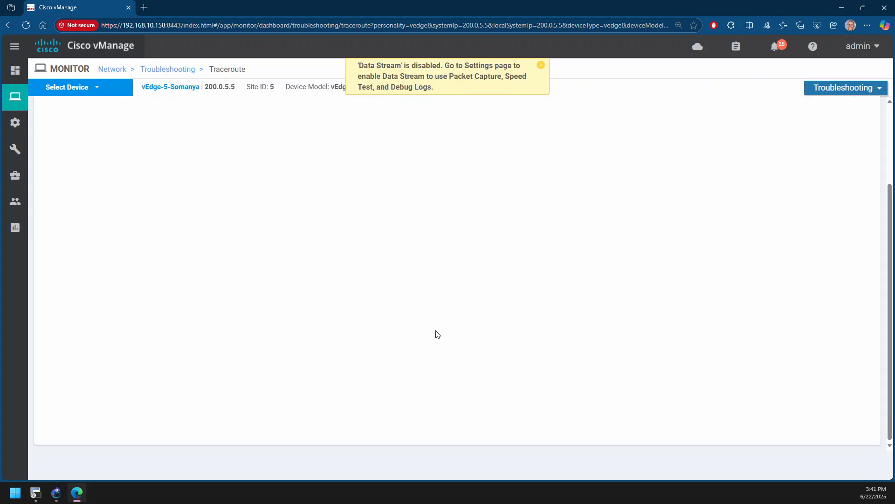
{"action": "scroll", "coordinate": [437, 334], "scroll_direction": "up", "scroll_amount": 3}
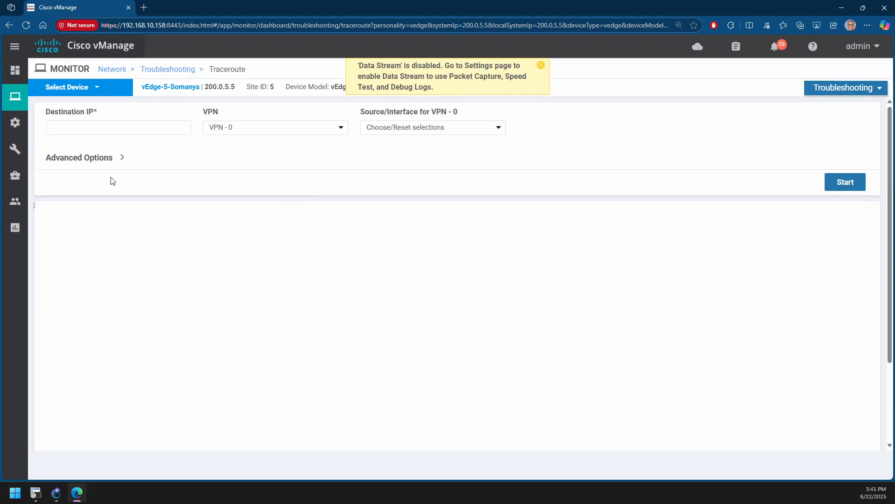
Open the Administration settings and find the Data Stream entry
{"action": "mouse_move", "coordinate": [28, 187]}
{"action": "mouse_move", "coordinate": [19, 131]}
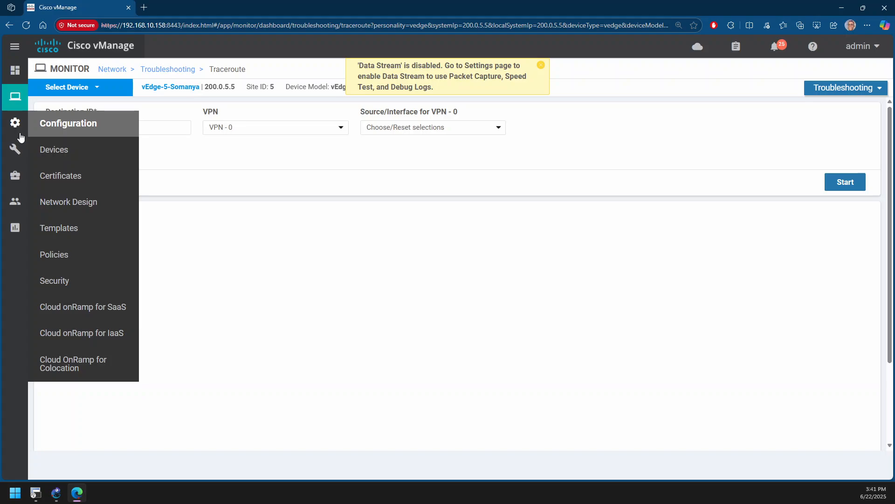
{"action": "mouse_move", "coordinate": [28, 206]}
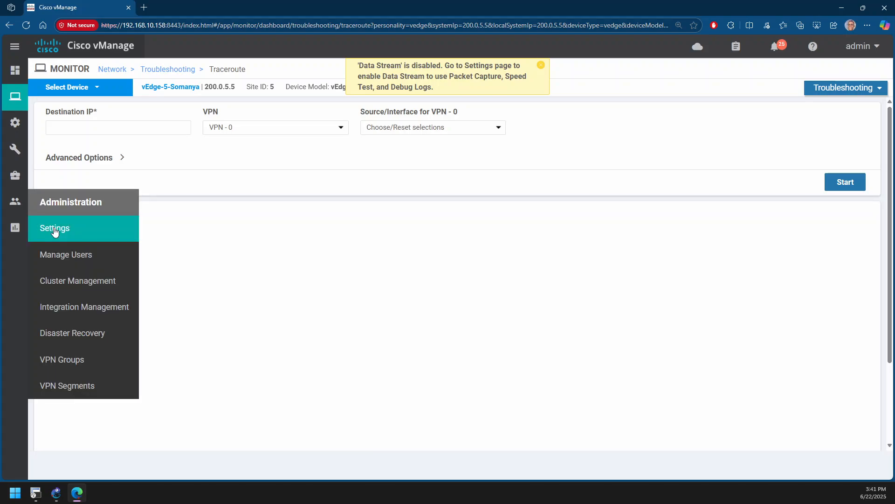
{"action": "left_click", "coordinate": [54, 230]}
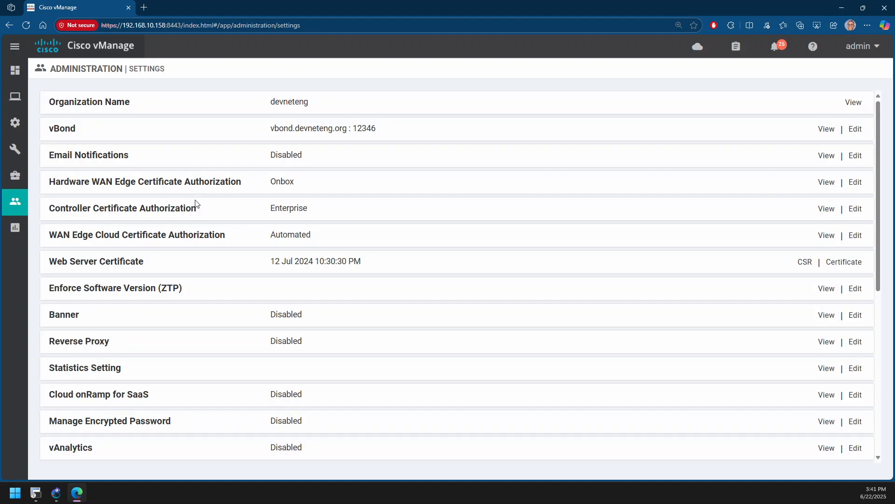
{"action": "scroll", "coordinate": [161, 211], "scroll_direction": "down", "scroll_amount": 1}
{"action": "scroll", "coordinate": [161, 210], "scroll_direction": "down", "scroll_amount": 5}
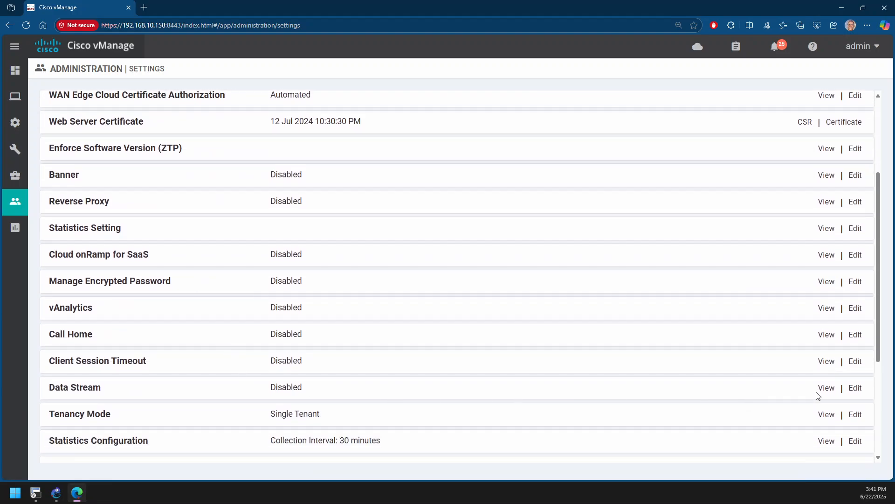
Set Data Stream to Enabled, read its guidance on hostname and VPN, and try to save with both fields blank
{"action": "left_click", "coordinate": [853, 389]}
{"action": "scroll", "coordinate": [233, 362], "scroll_direction": "down", "scroll_amount": 1}
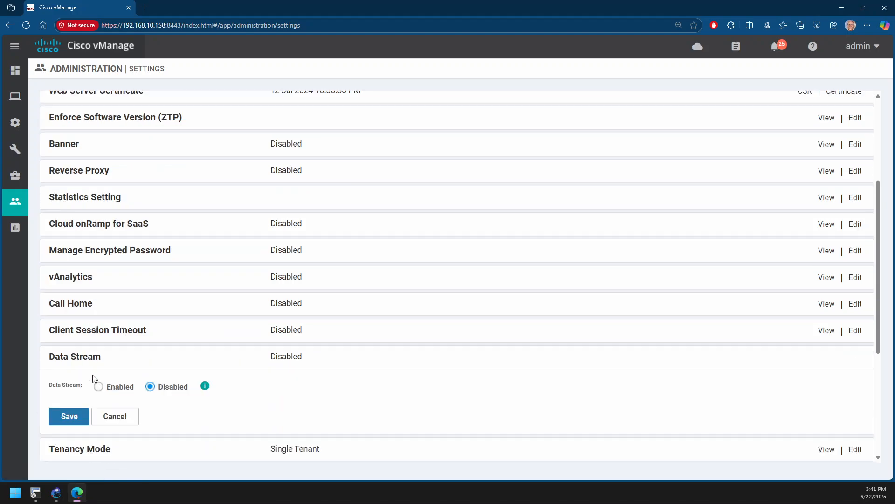
{"action": "left_click", "coordinate": [98, 386]}
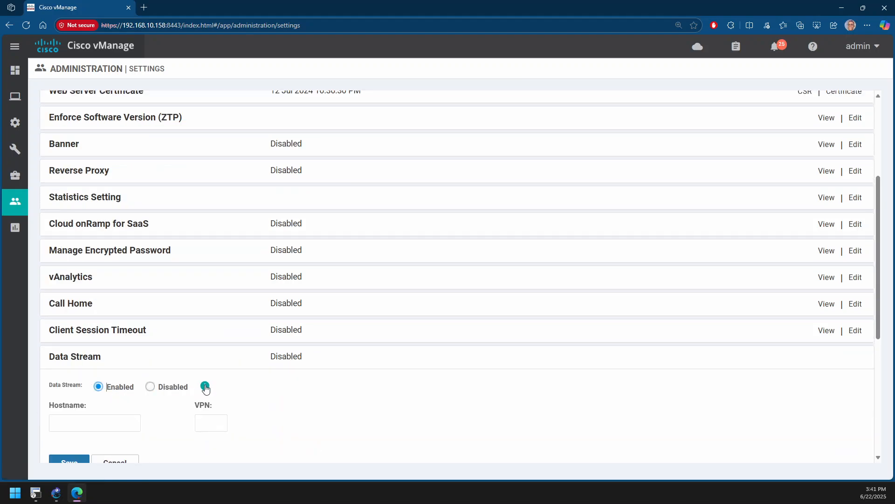
{"action": "mouse_move", "coordinate": [206, 388]}
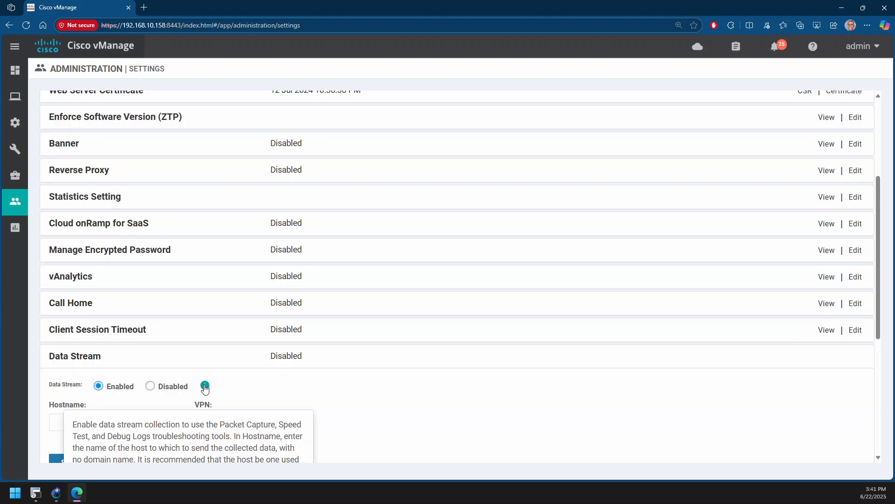
{"action": "scroll", "coordinate": [200, 382], "scroll_direction": "down", "scroll_amount": 3}
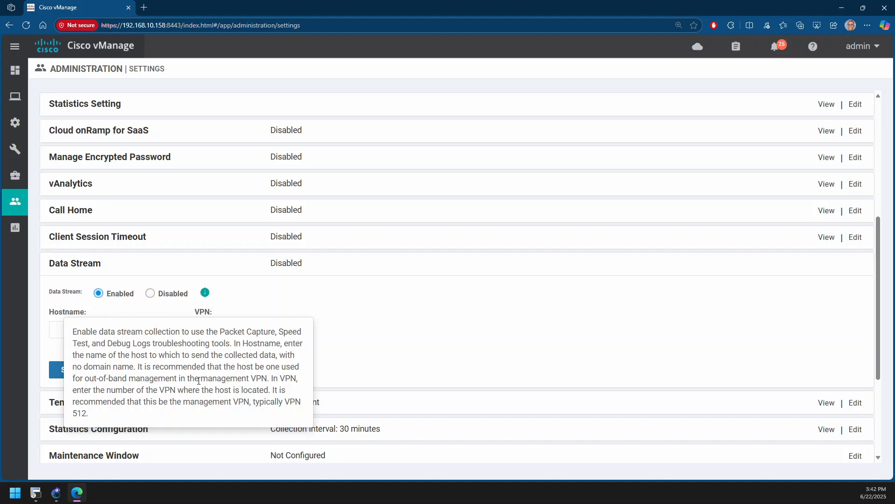
{"action": "left_click", "coordinate": [78, 373]}
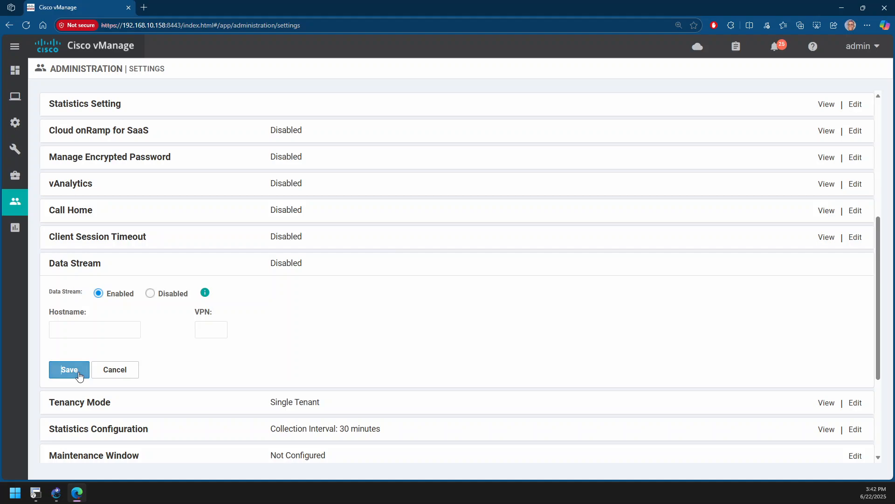
Set the Data Stream hostname to log and its VPN to 1, and save the setting
{"action": "left_click", "coordinate": [85, 330]}
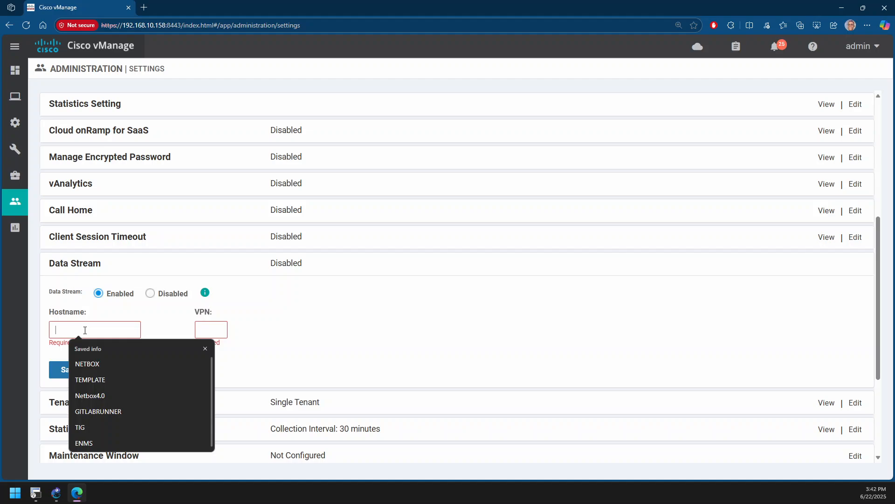
{"action": "type", "text": "log"}
{"action": "key", "text": "Tab"}
{"action": "type", "text": "1"}
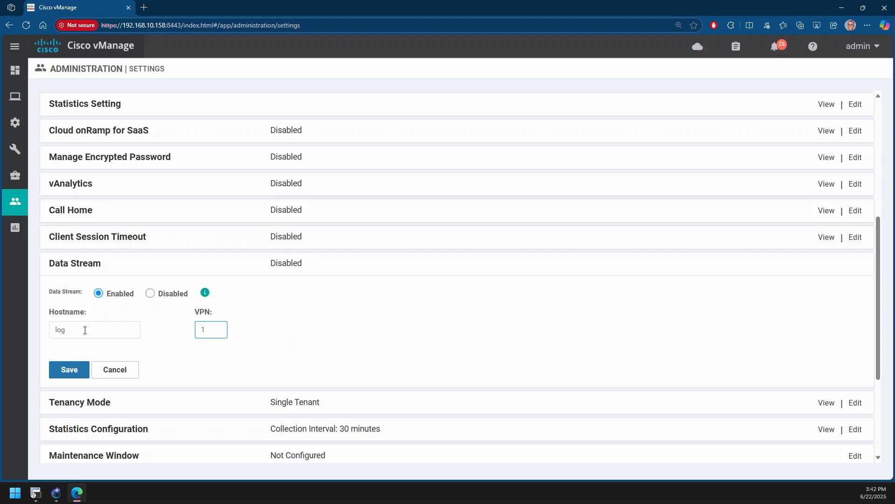
{"action": "left_click", "coordinate": [79, 368]}
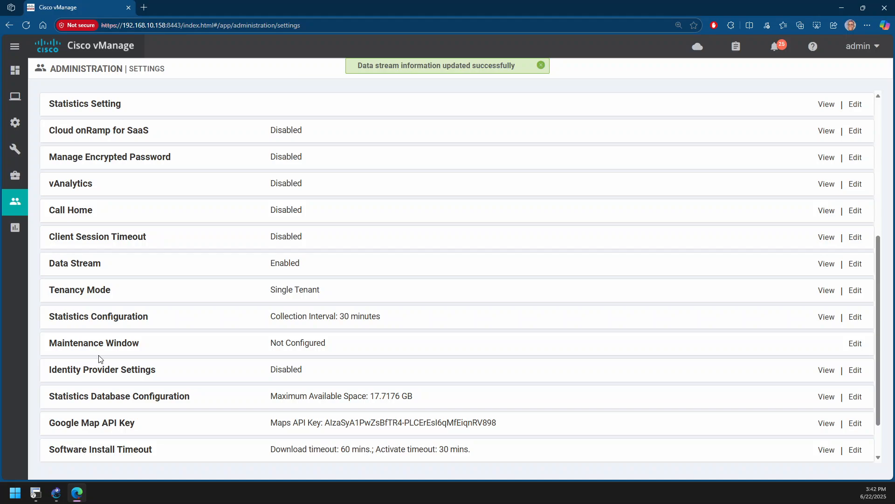
Return to the traceroute page of vEdge-5-Somanya and set the destination IP to 172.16.1.1
{"action": "scroll", "coordinate": [112, 303], "scroll_direction": "up", "scroll_amount": 5}
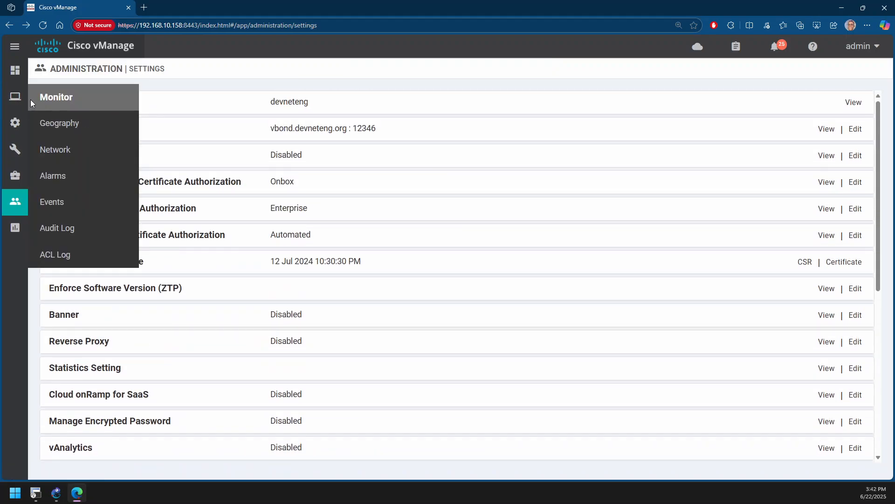
{"action": "left_click", "coordinate": [30, 100]}
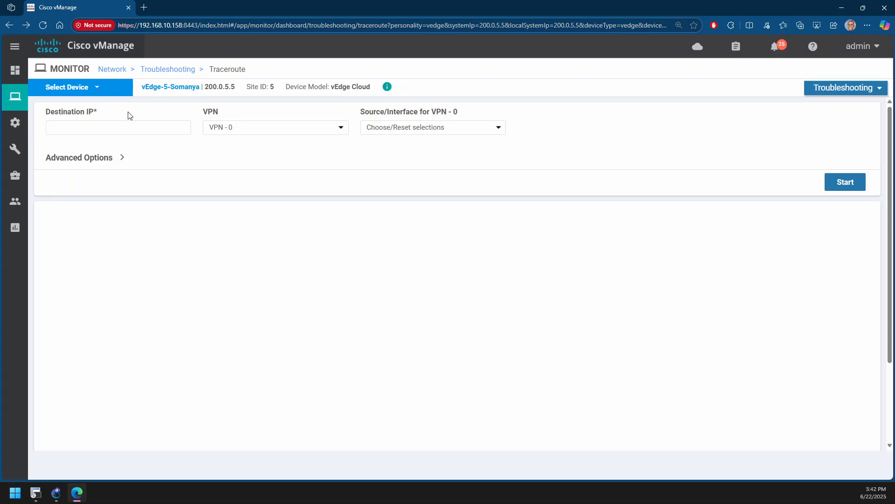
{"action": "left_click", "coordinate": [128, 126]}
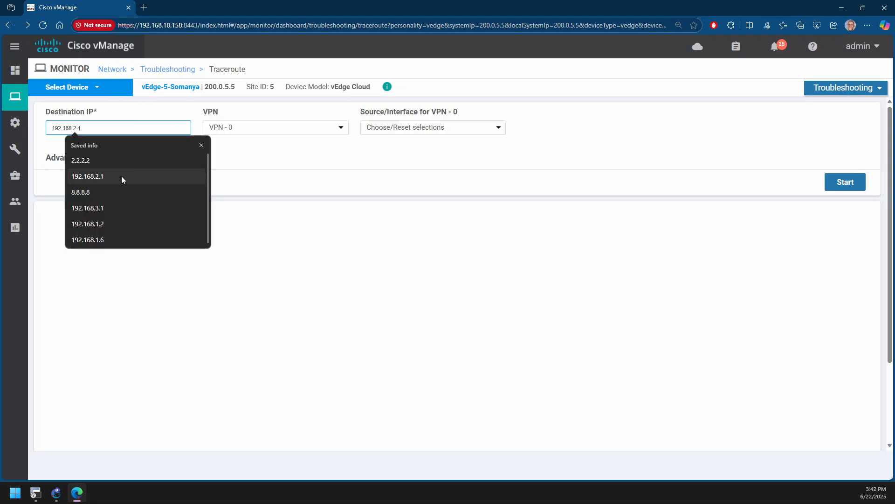
{"action": "type", "text": "172.16"}
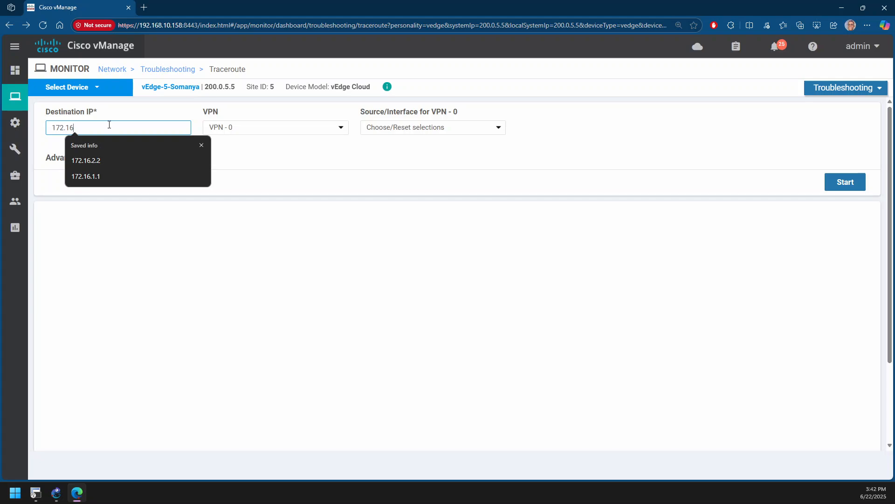
{"action": "type", "text": ".1.1"}
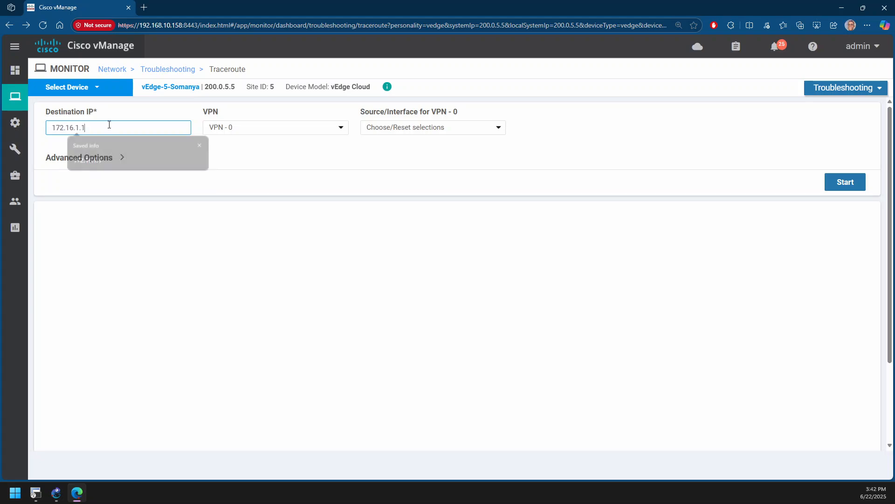
Run the traceroute in VPN 1 from source interface ge0/1 (172.16.5.1)
{"action": "left_click", "coordinate": [233, 134]}
{"action": "left_click", "coordinate": [233, 154]}
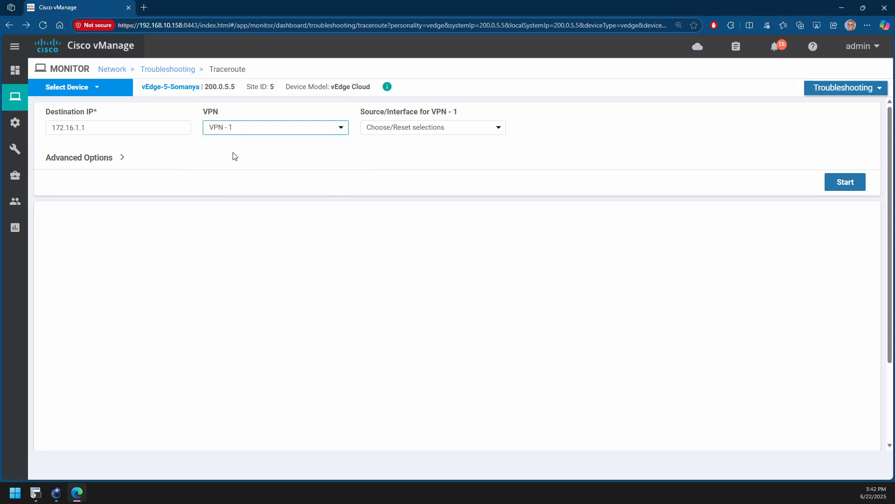
{"action": "left_click", "coordinate": [410, 128]}
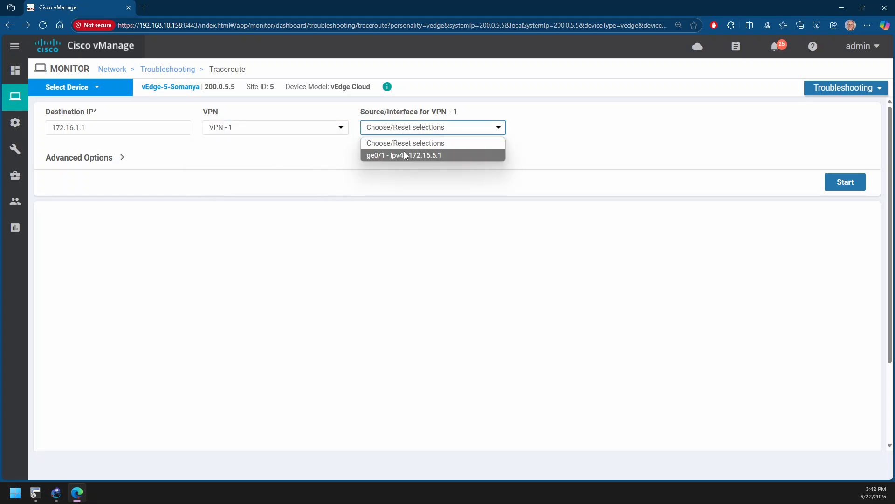
{"action": "left_click", "coordinate": [404, 155]}
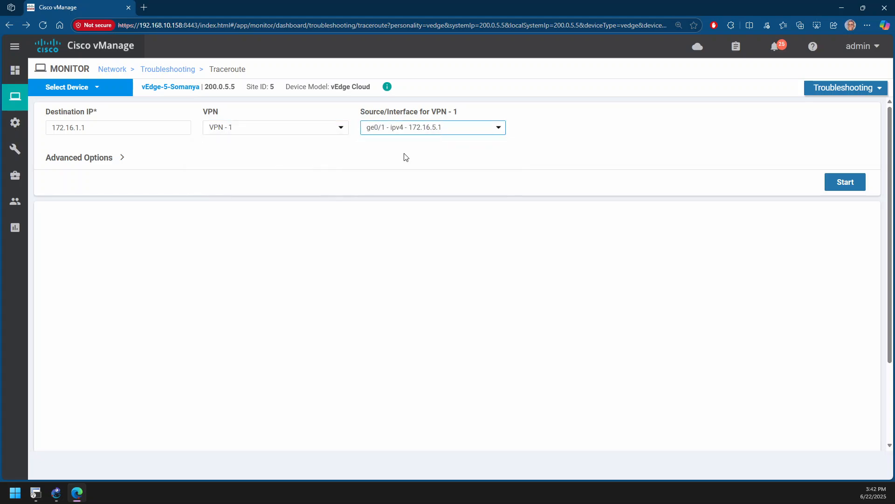
{"action": "left_click", "coordinate": [841, 183]}
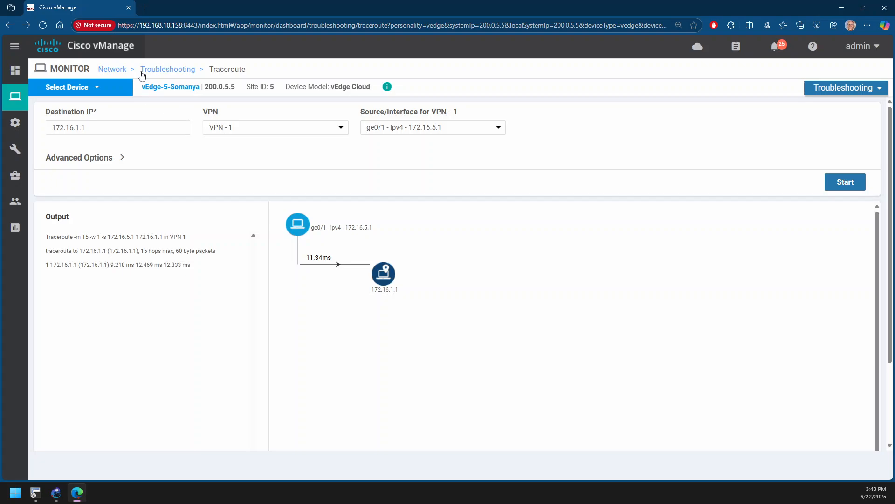
Open the live control connections of vEdge-5-Somanya and examine each controller's status, checking the topology in GNS3 as well
{"action": "left_click", "coordinate": [159, 70]}
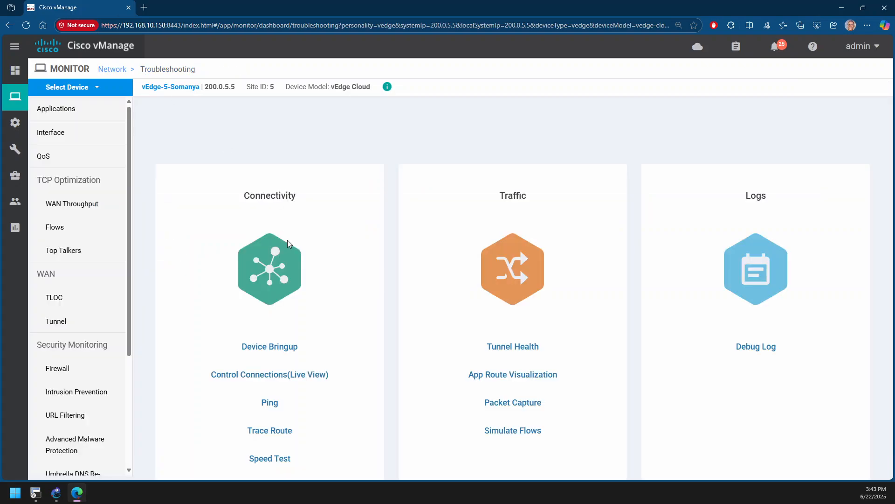
{"action": "left_click", "coordinate": [312, 382]}
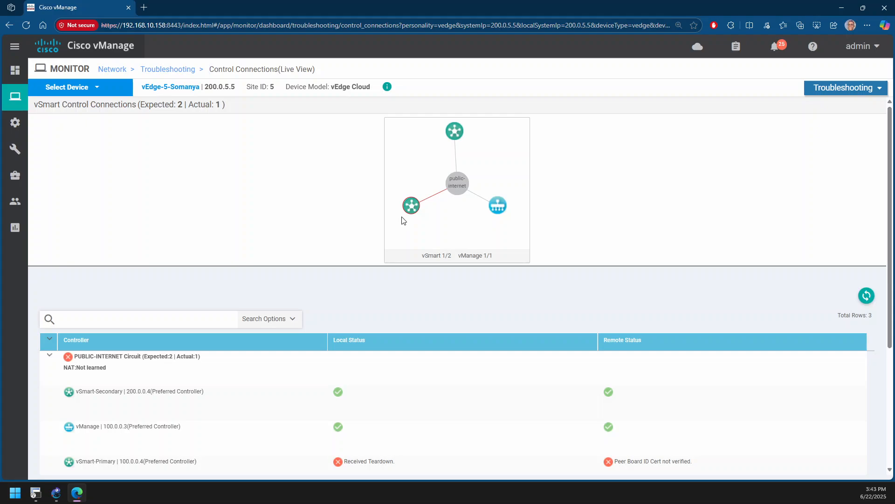
{"action": "mouse_move", "coordinate": [412, 204]}
{"action": "left_click", "coordinate": [55, 496]}
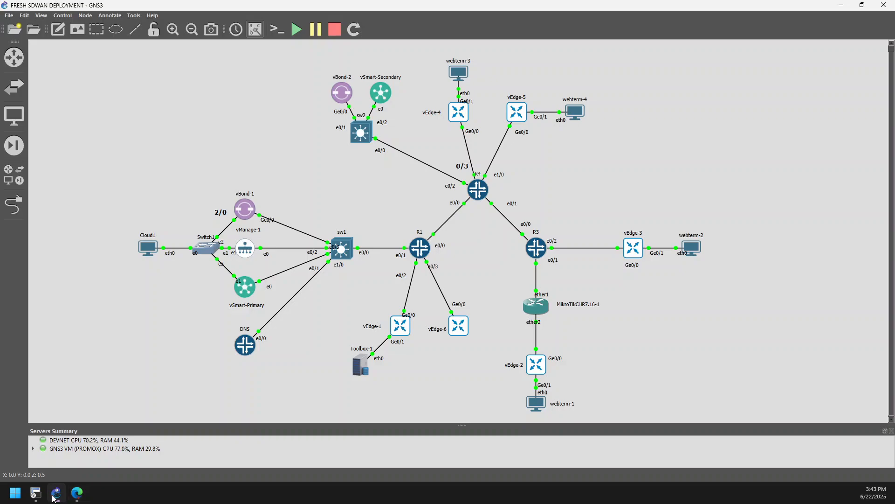
{"action": "left_click", "coordinate": [55, 497]}
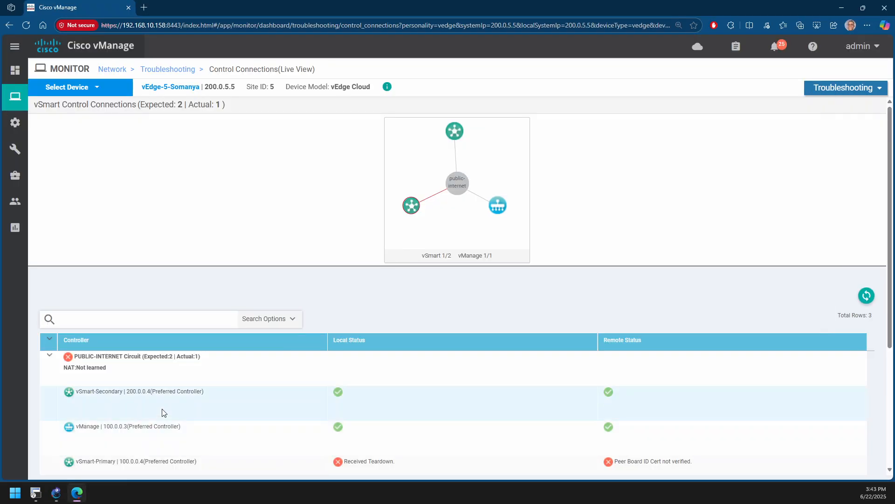
{"action": "scroll", "coordinate": [167, 365], "scroll_direction": "down", "scroll_amount": 2}
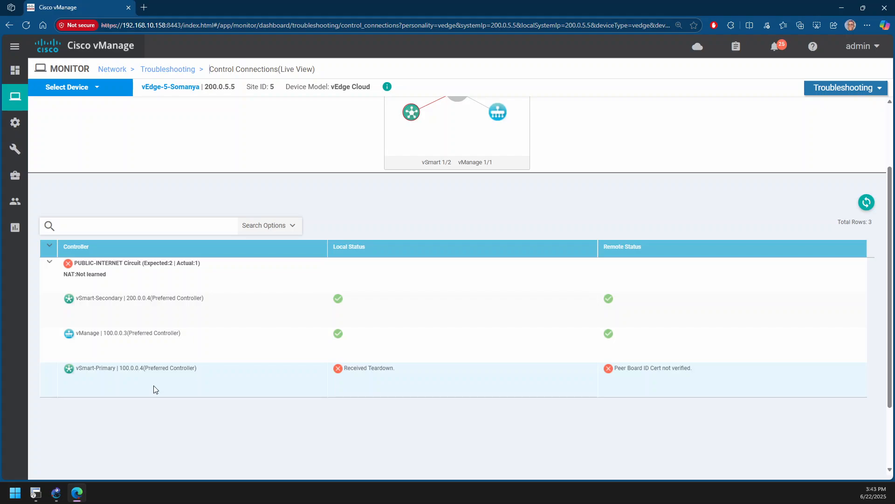
{"action": "scroll", "coordinate": [153, 385], "scroll_direction": "up", "scroll_amount": 2}
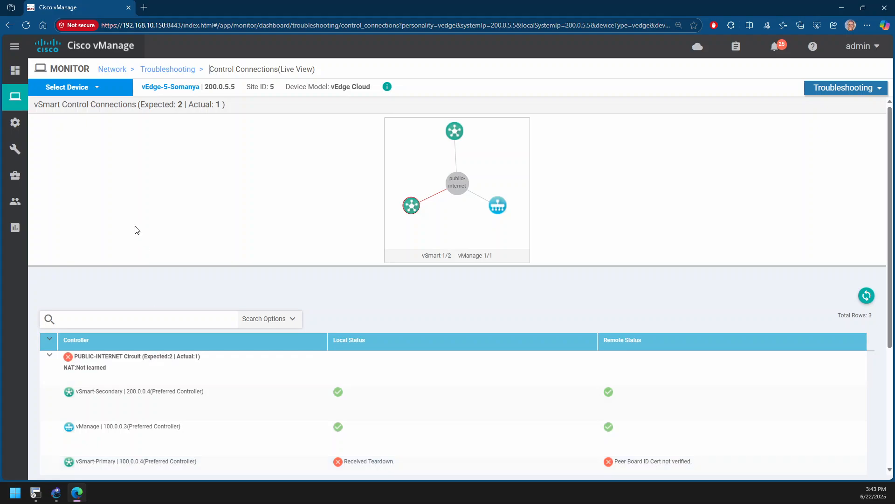
Run a speed test from the public-internet circuit of vEdge-5-Somanya to the public-internet circuit of vEdge-1-accra
{"action": "left_click", "coordinate": [156, 70]}
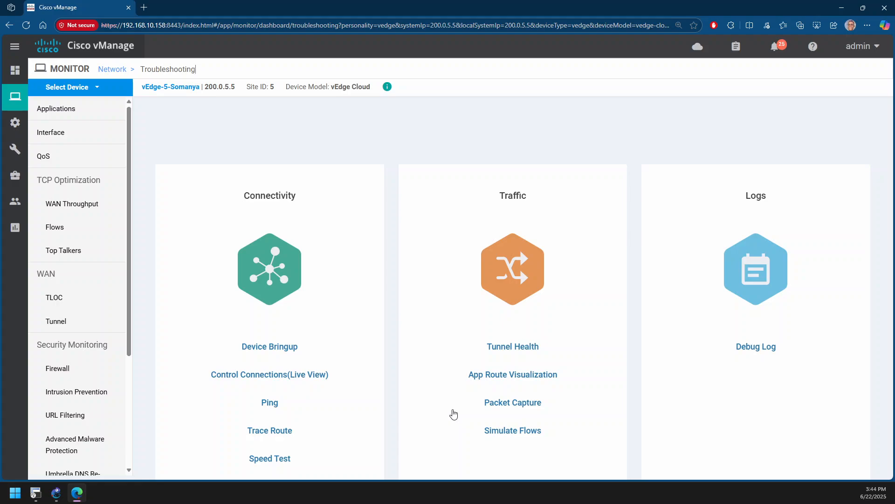
{"action": "left_click", "coordinate": [294, 460]}
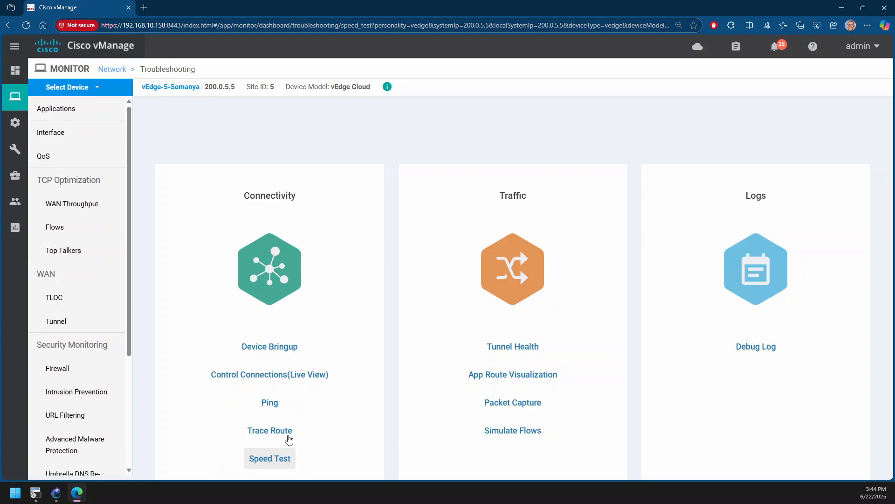
{"action": "left_click", "coordinate": [176, 131]}
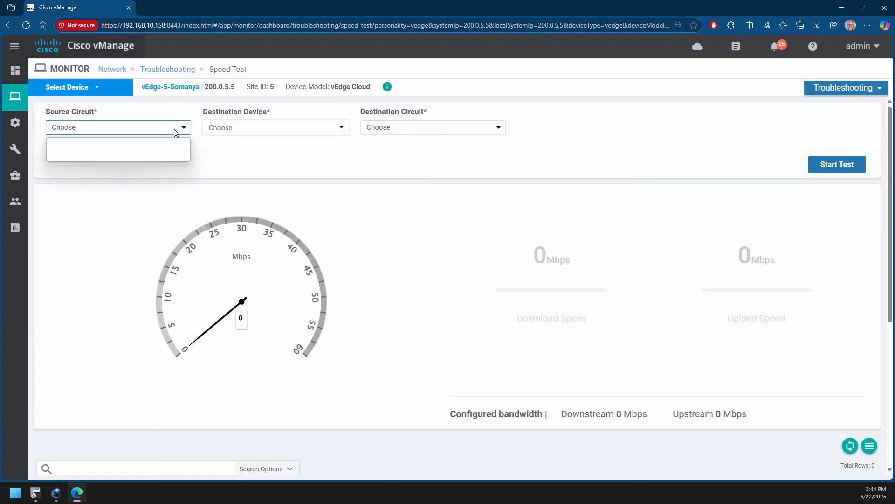
{"action": "left_click", "coordinate": [157, 154]}
{"action": "left_click", "coordinate": [262, 129]}
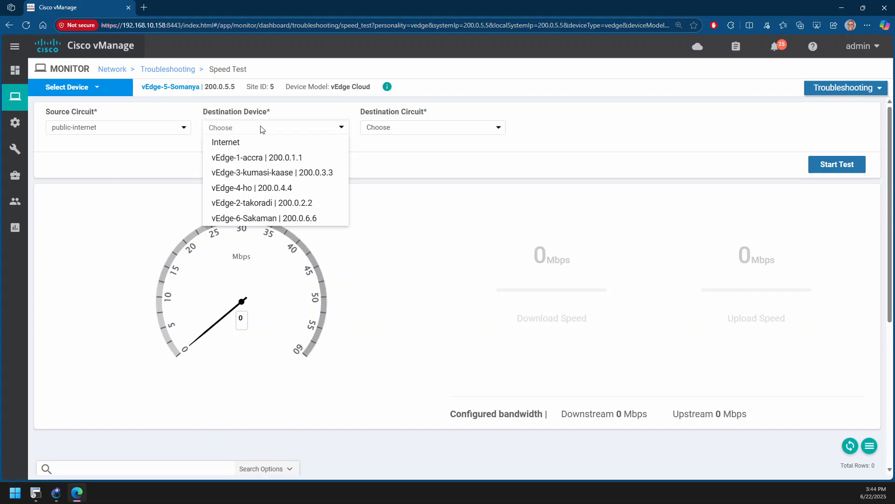
{"action": "left_click", "coordinate": [261, 158]}
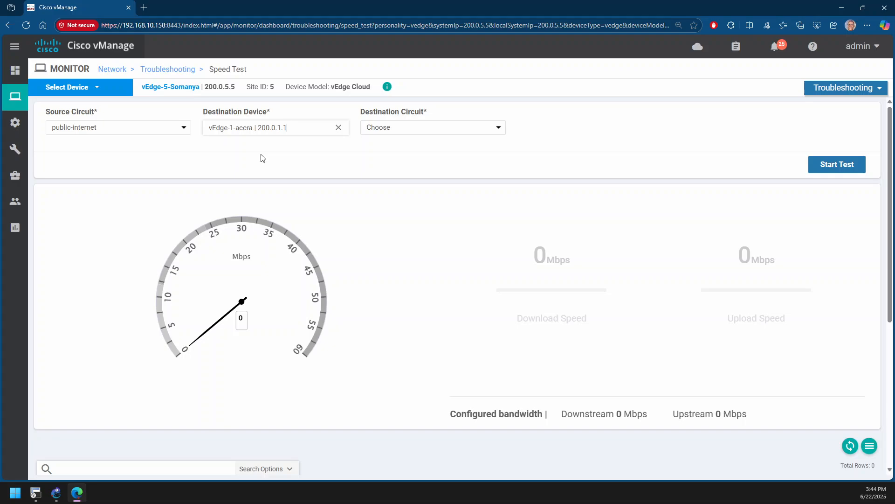
{"action": "left_click", "coordinate": [385, 132]}
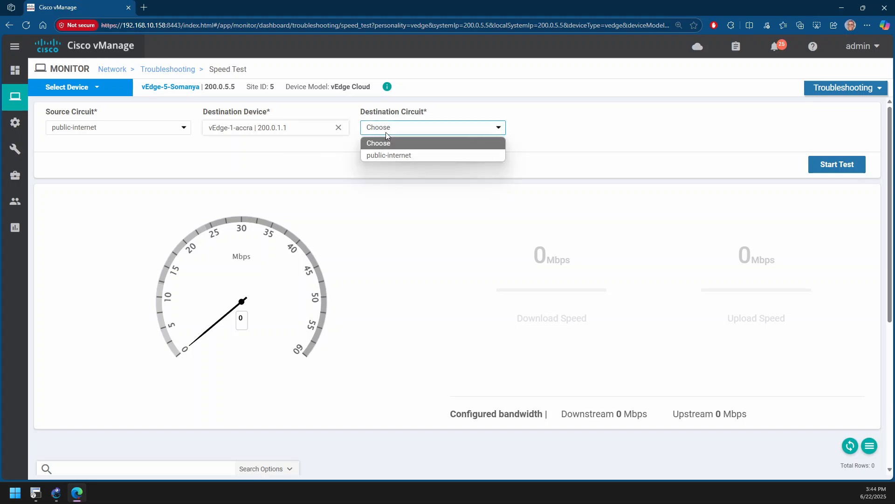
{"action": "left_click", "coordinate": [387, 156]}
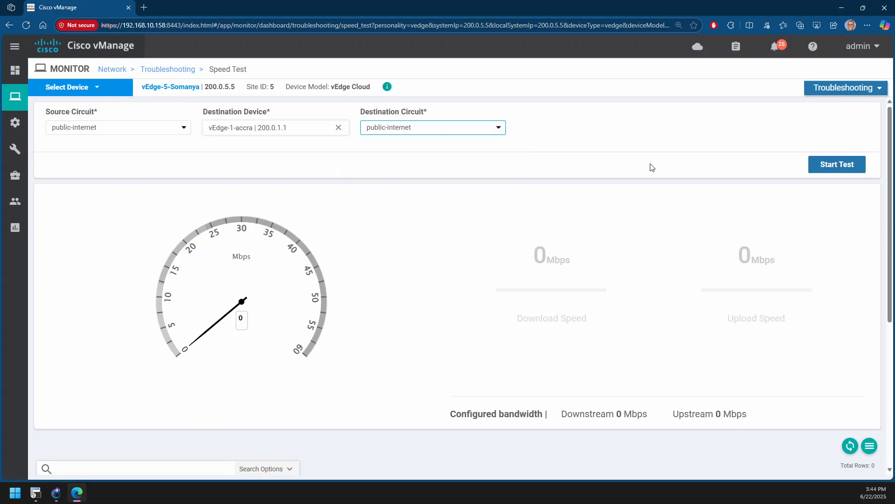
{"action": "left_click", "coordinate": [819, 163]}
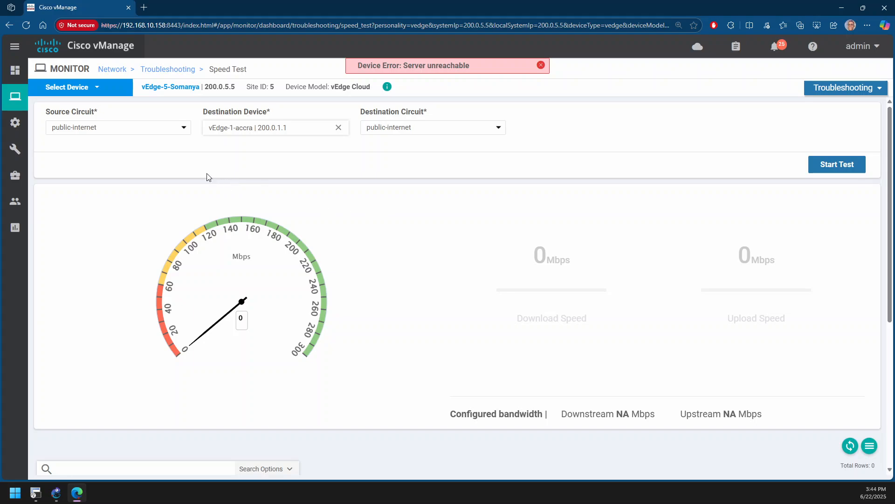
Check the source circuit choices of the speed test and reselect public-internet as the destination circuit
{"action": "left_click", "coordinate": [147, 129]}
{"action": "left_click", "coordinate": [147, 129]}
{"action": "left_click", "coordinate": [390, 131]}
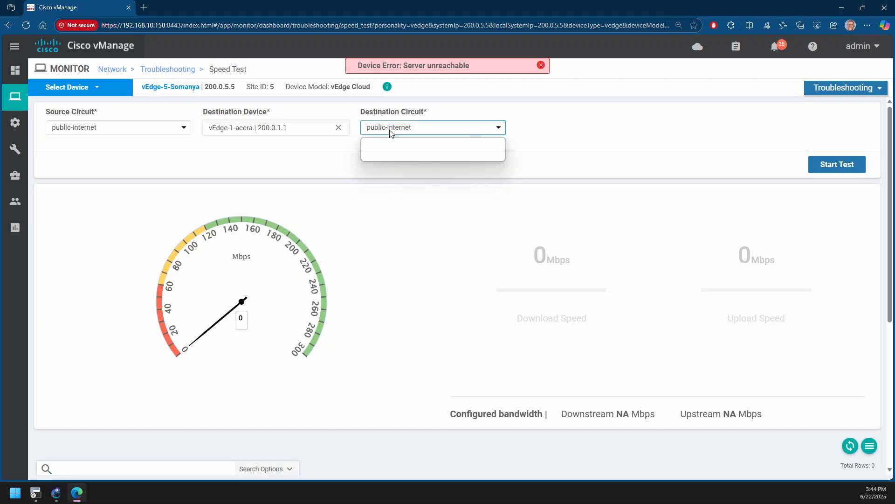
{"action": "left_click", "coordinate": [390, 152]}
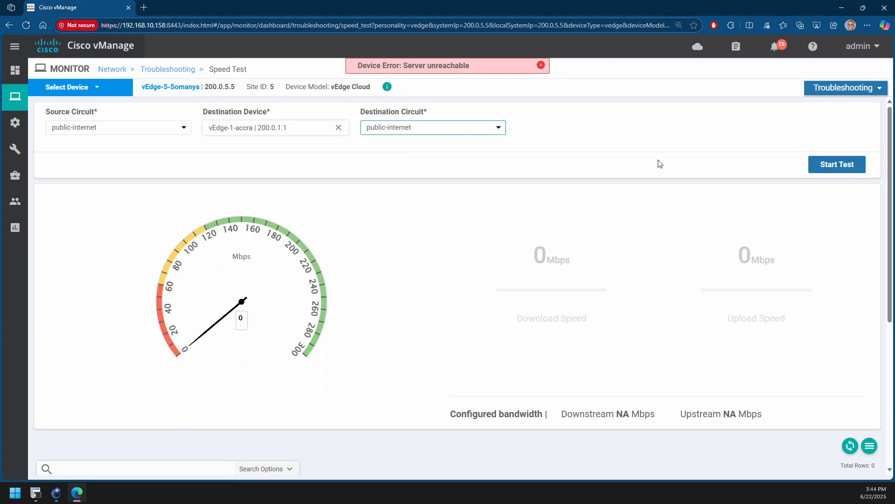